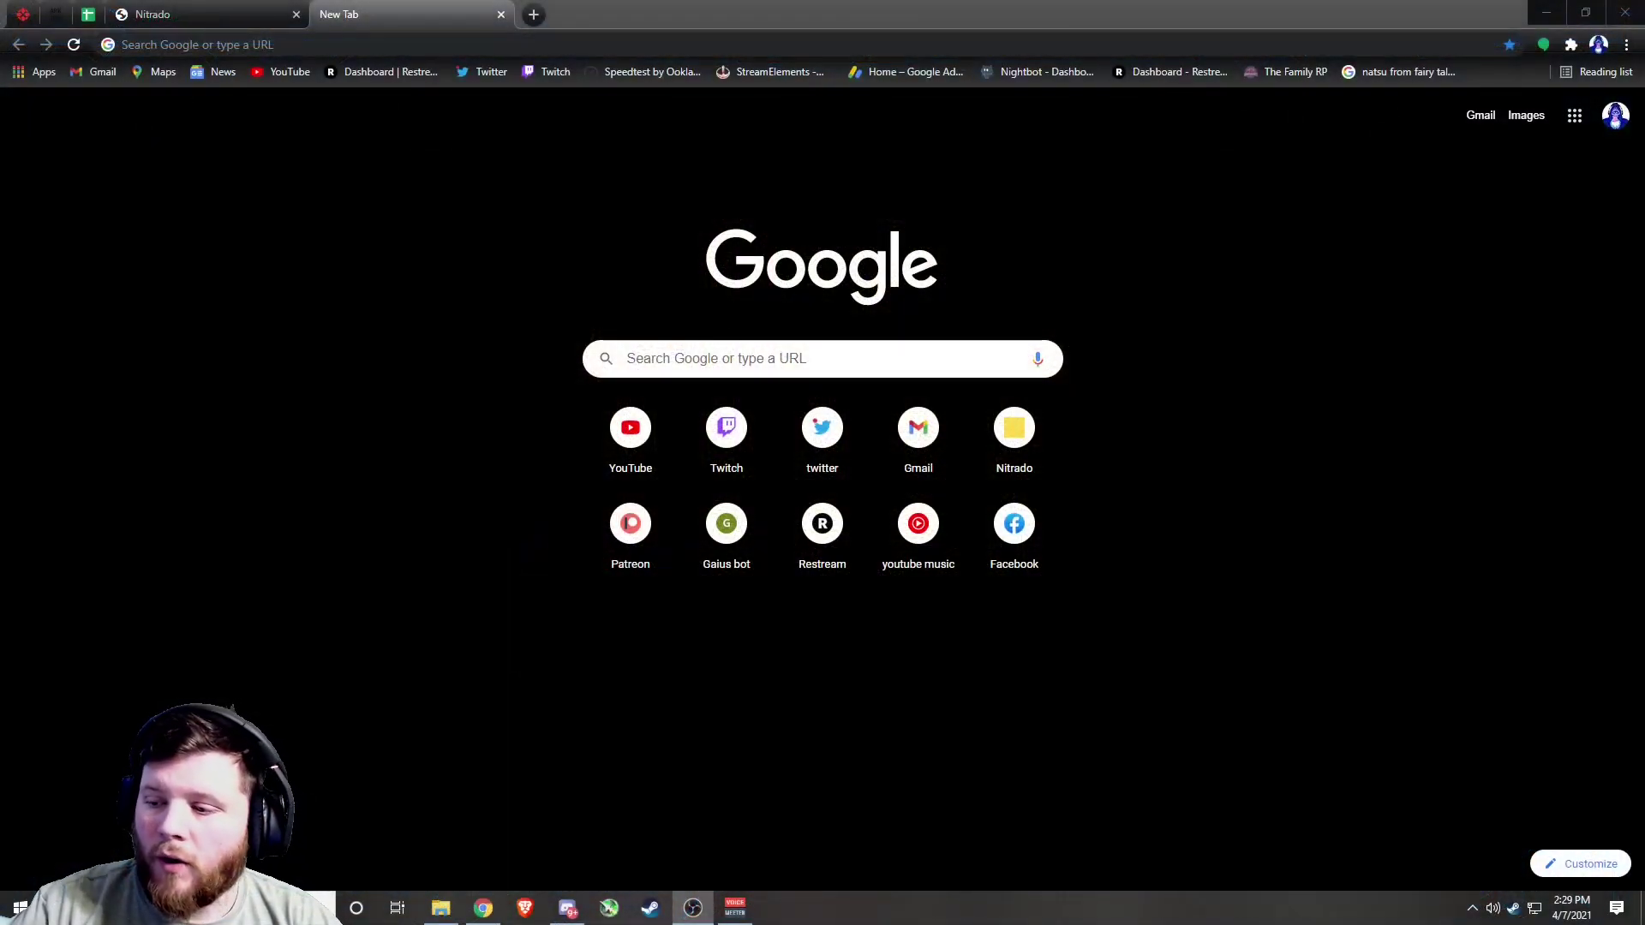
Search Google for 'nitrado', then return to the Nitrado site tab
left_click(687, 363)
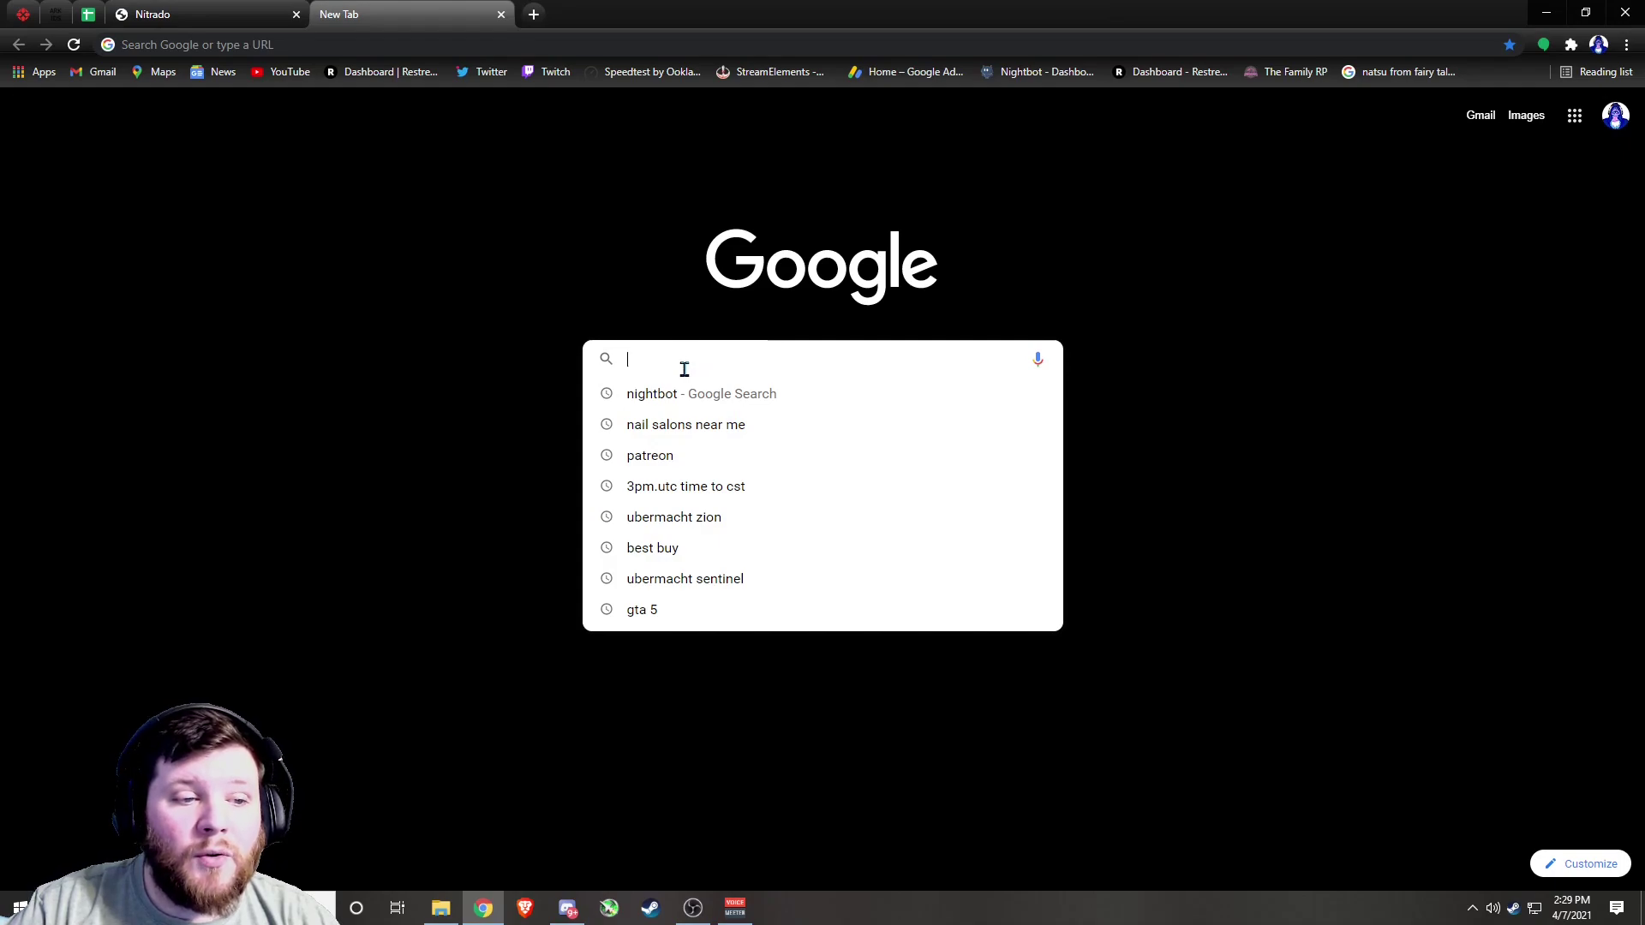
type("nitrado")
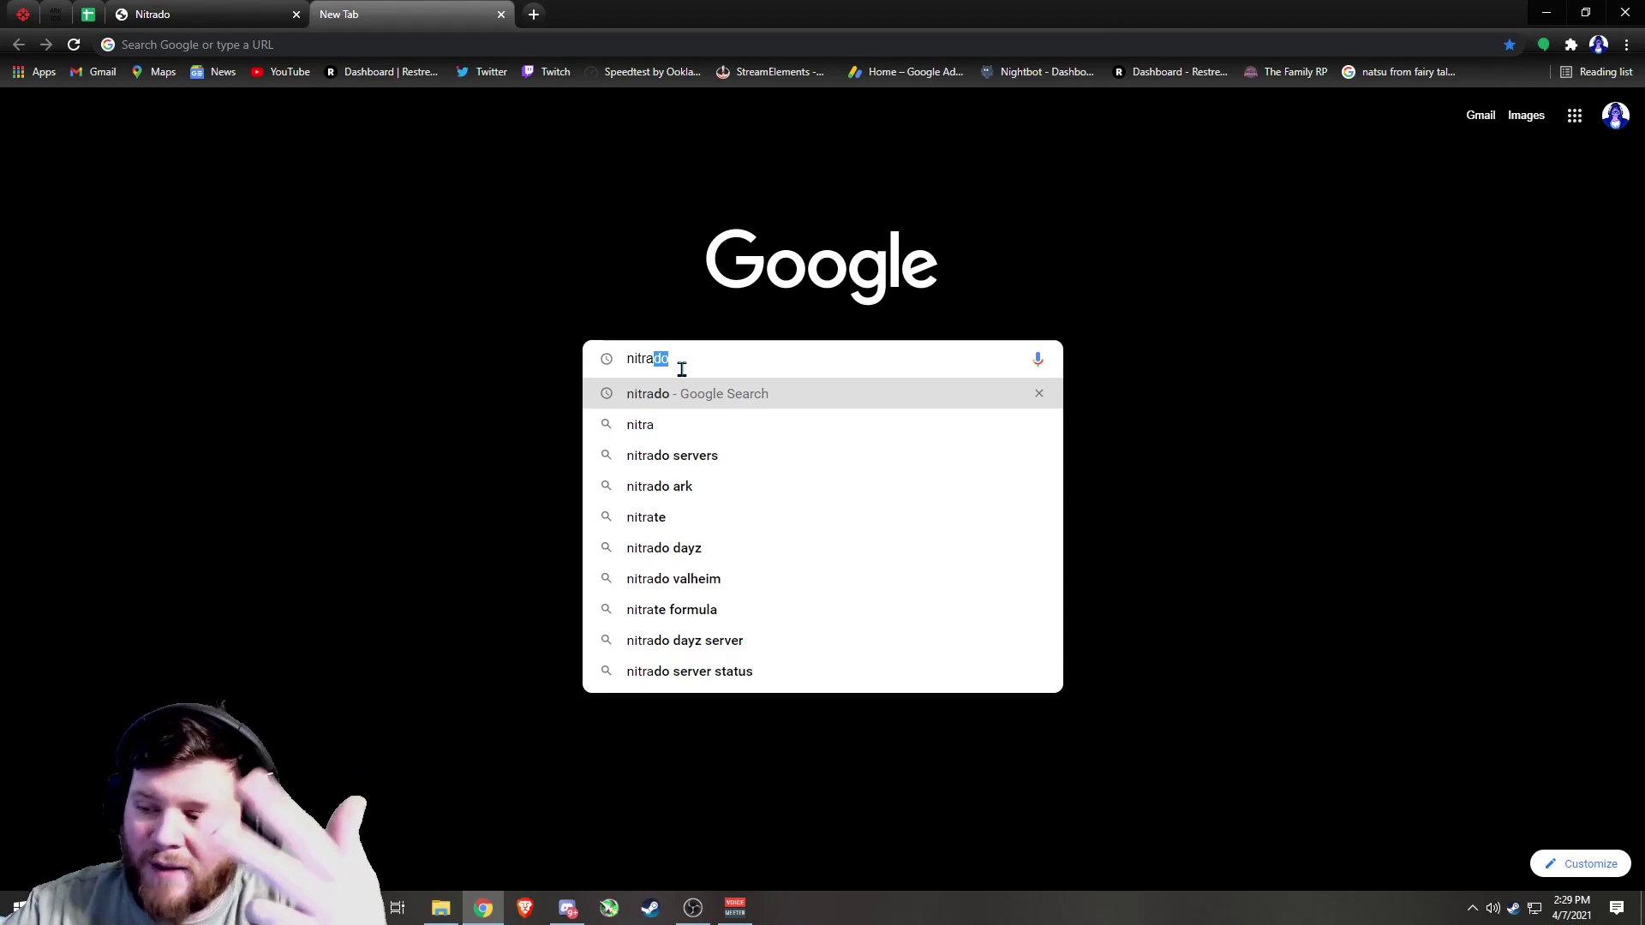
left_click(661, 394)
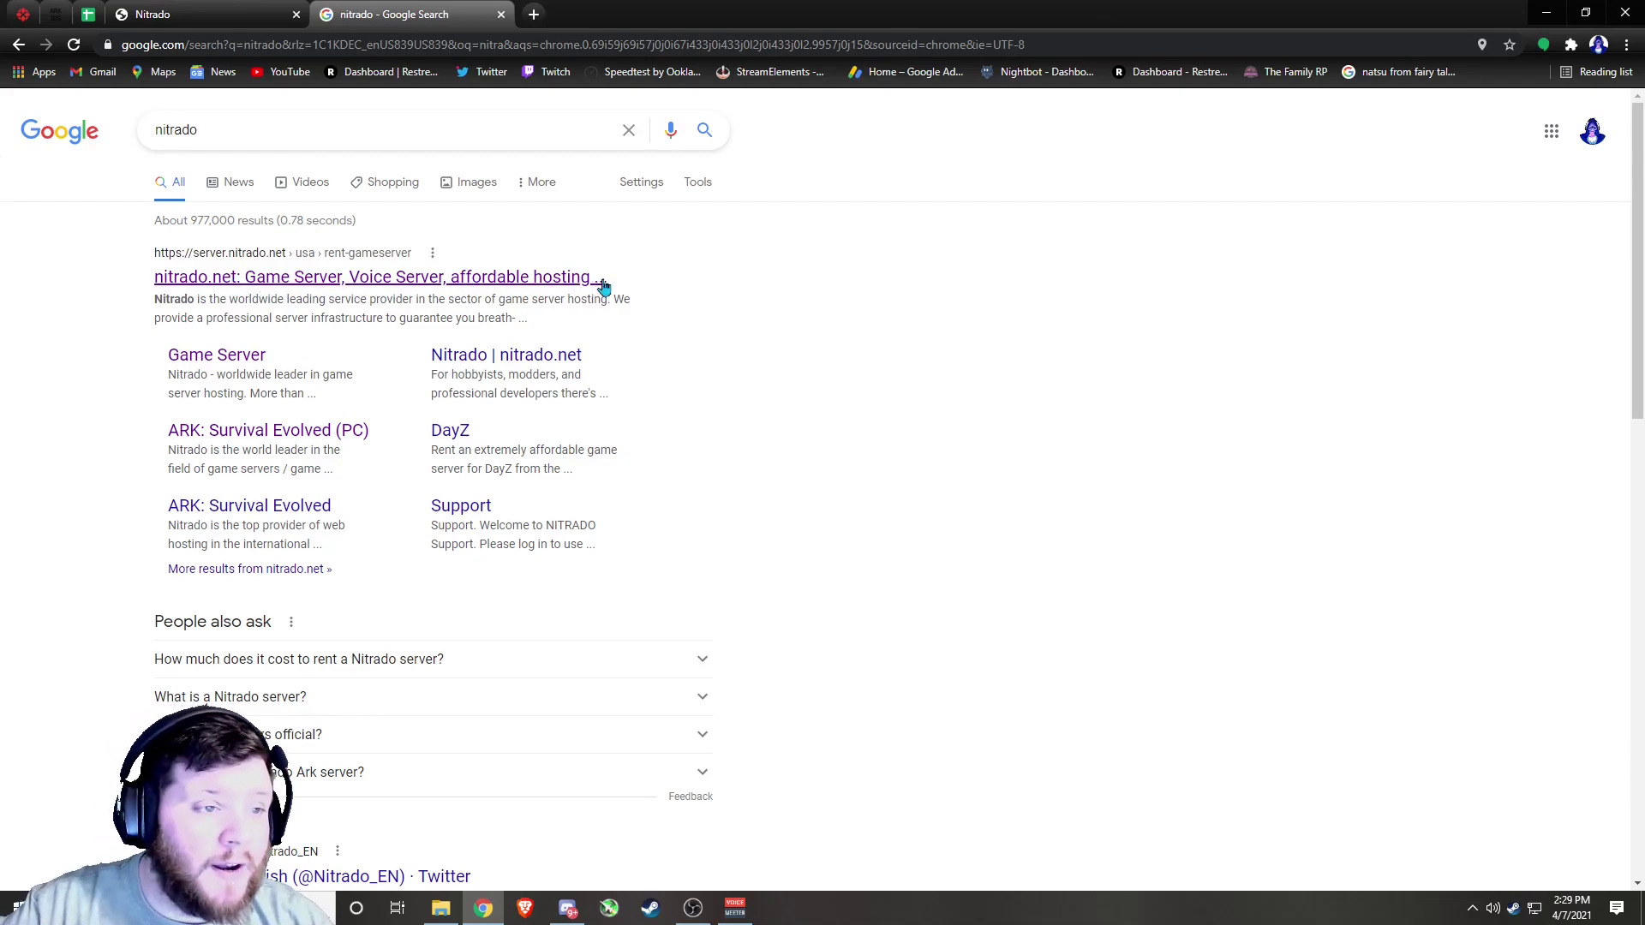
left_click(244, 11)
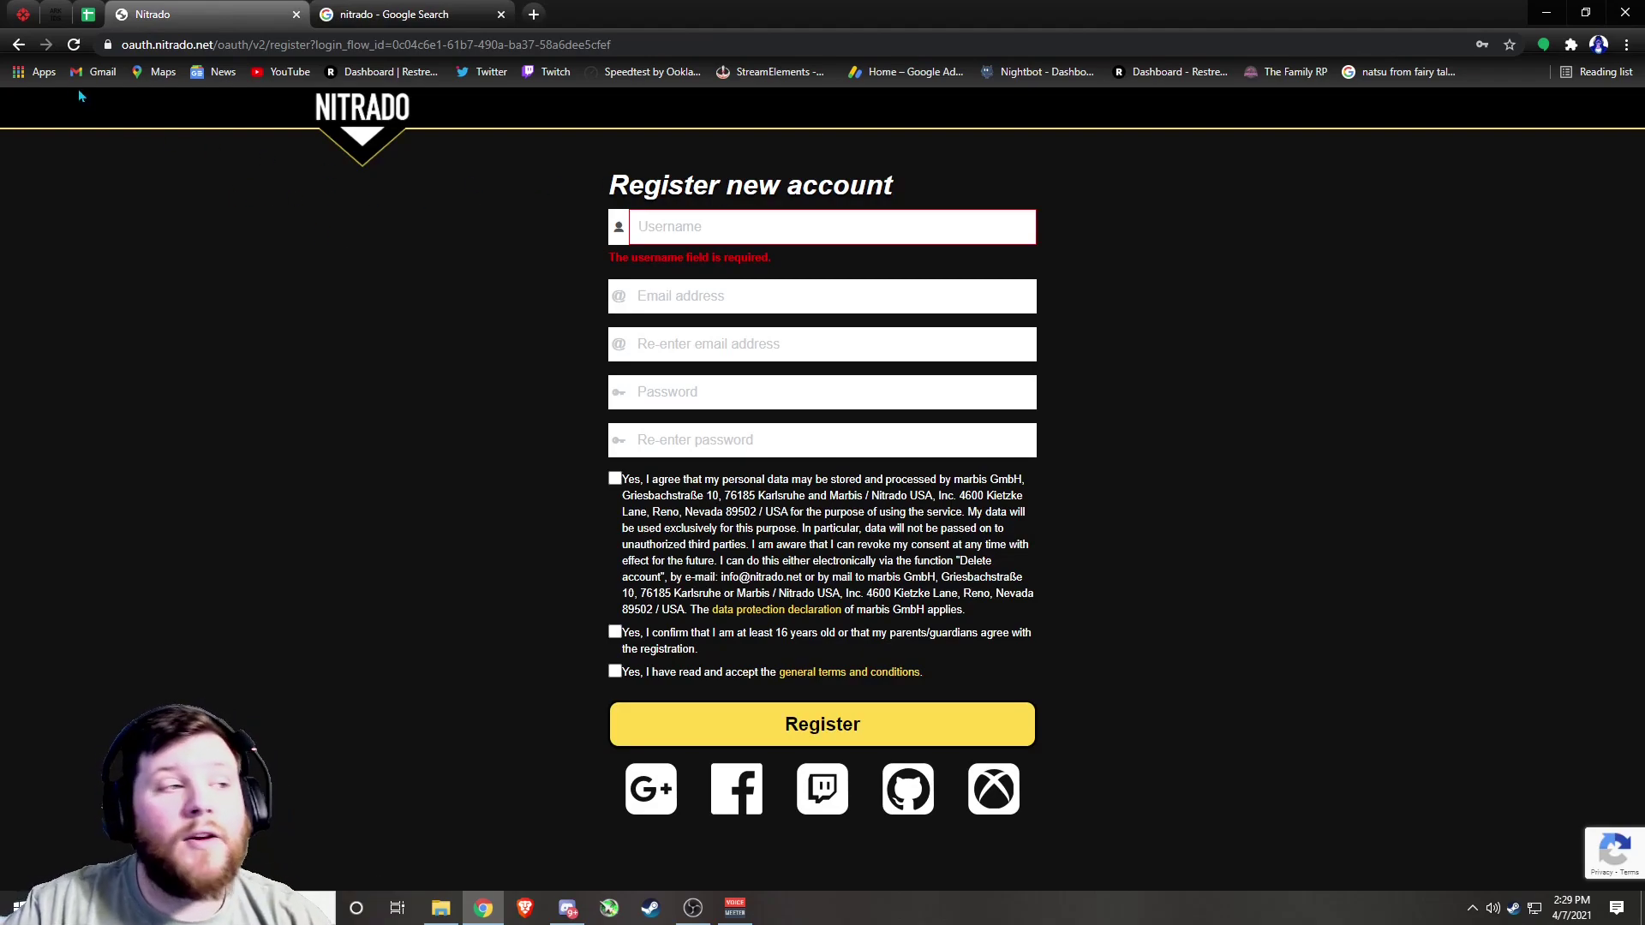
Open Nitrado's new account registration form and enter a username
left_click(18, 45)
mouse_move(1148, 110)
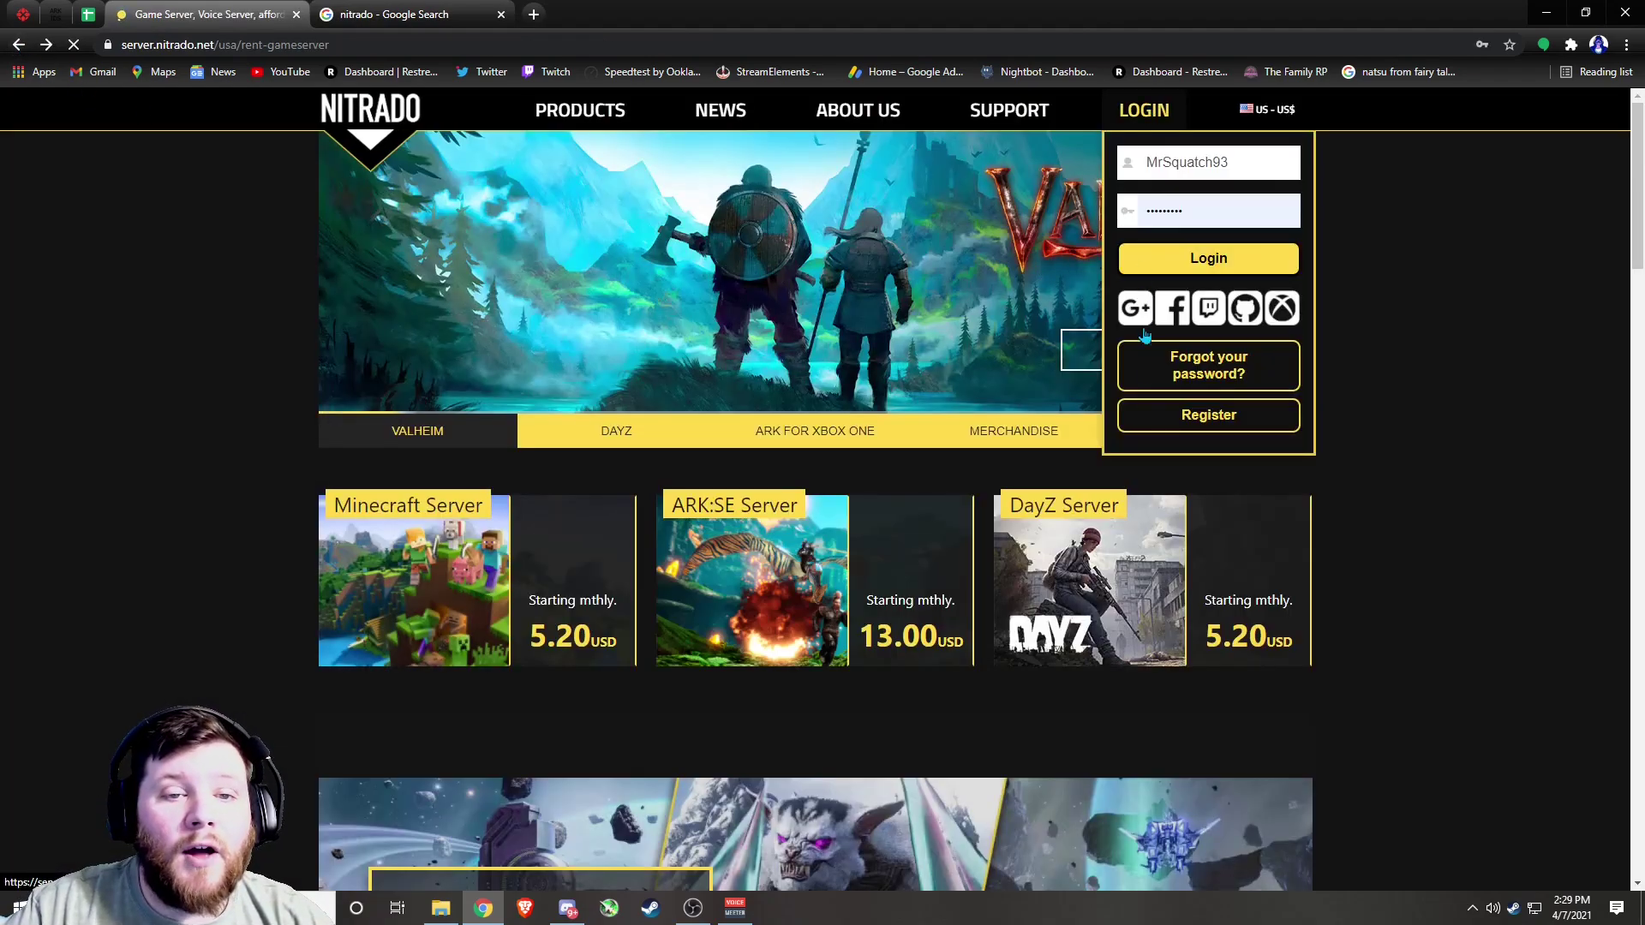
left_click(1167, 413)
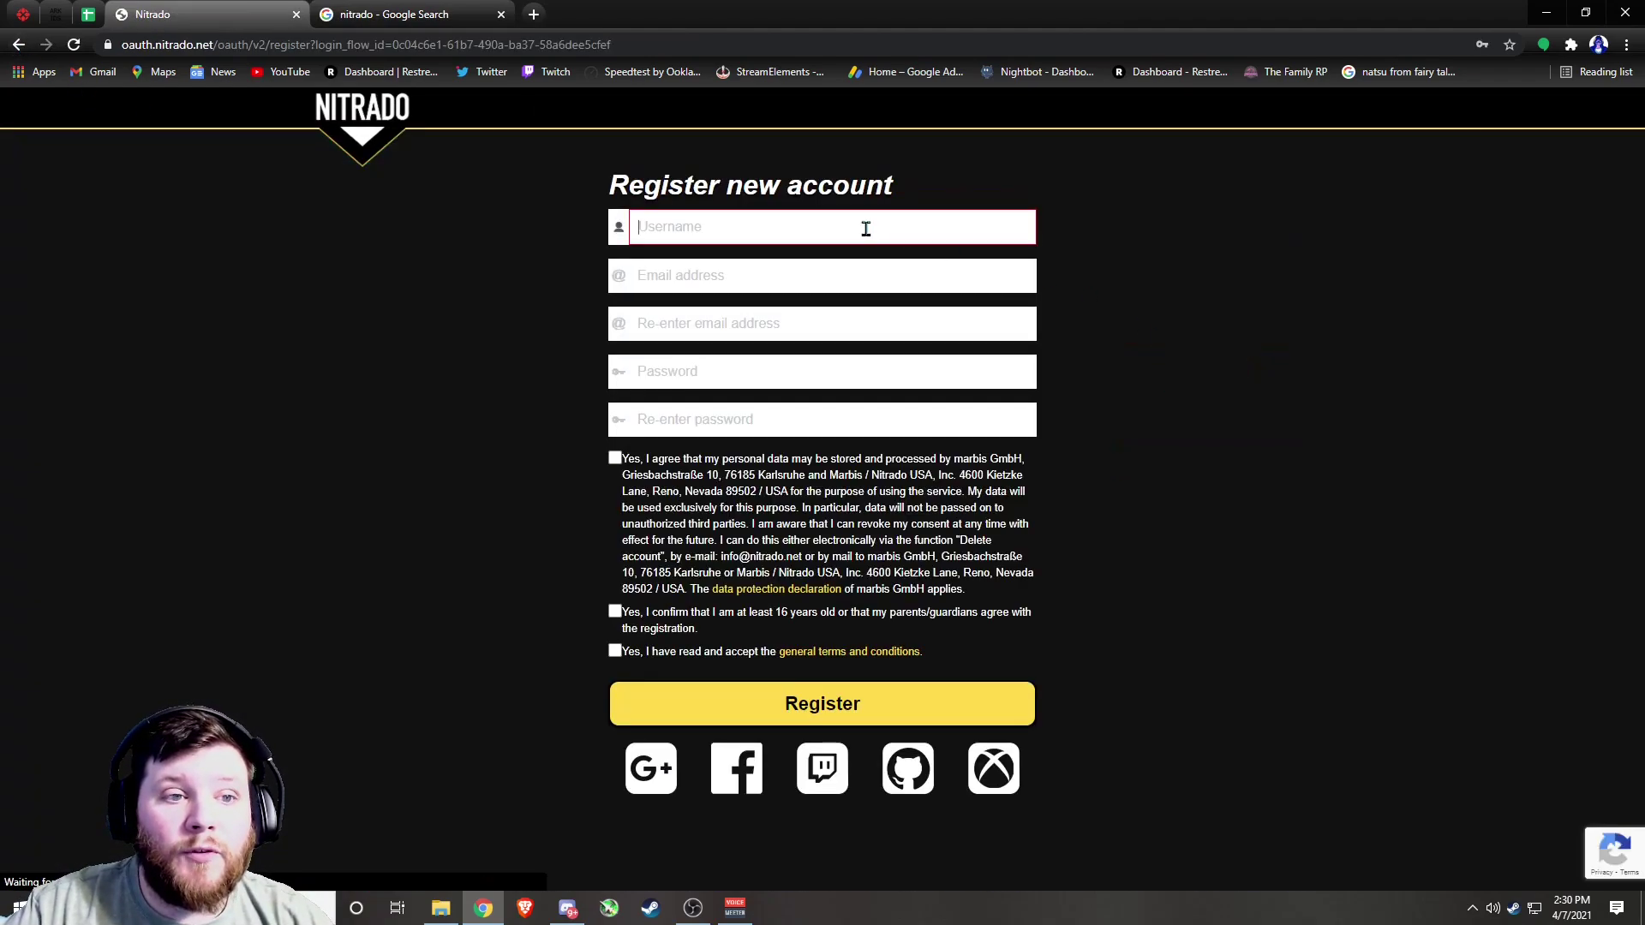
left_click(778, 215)
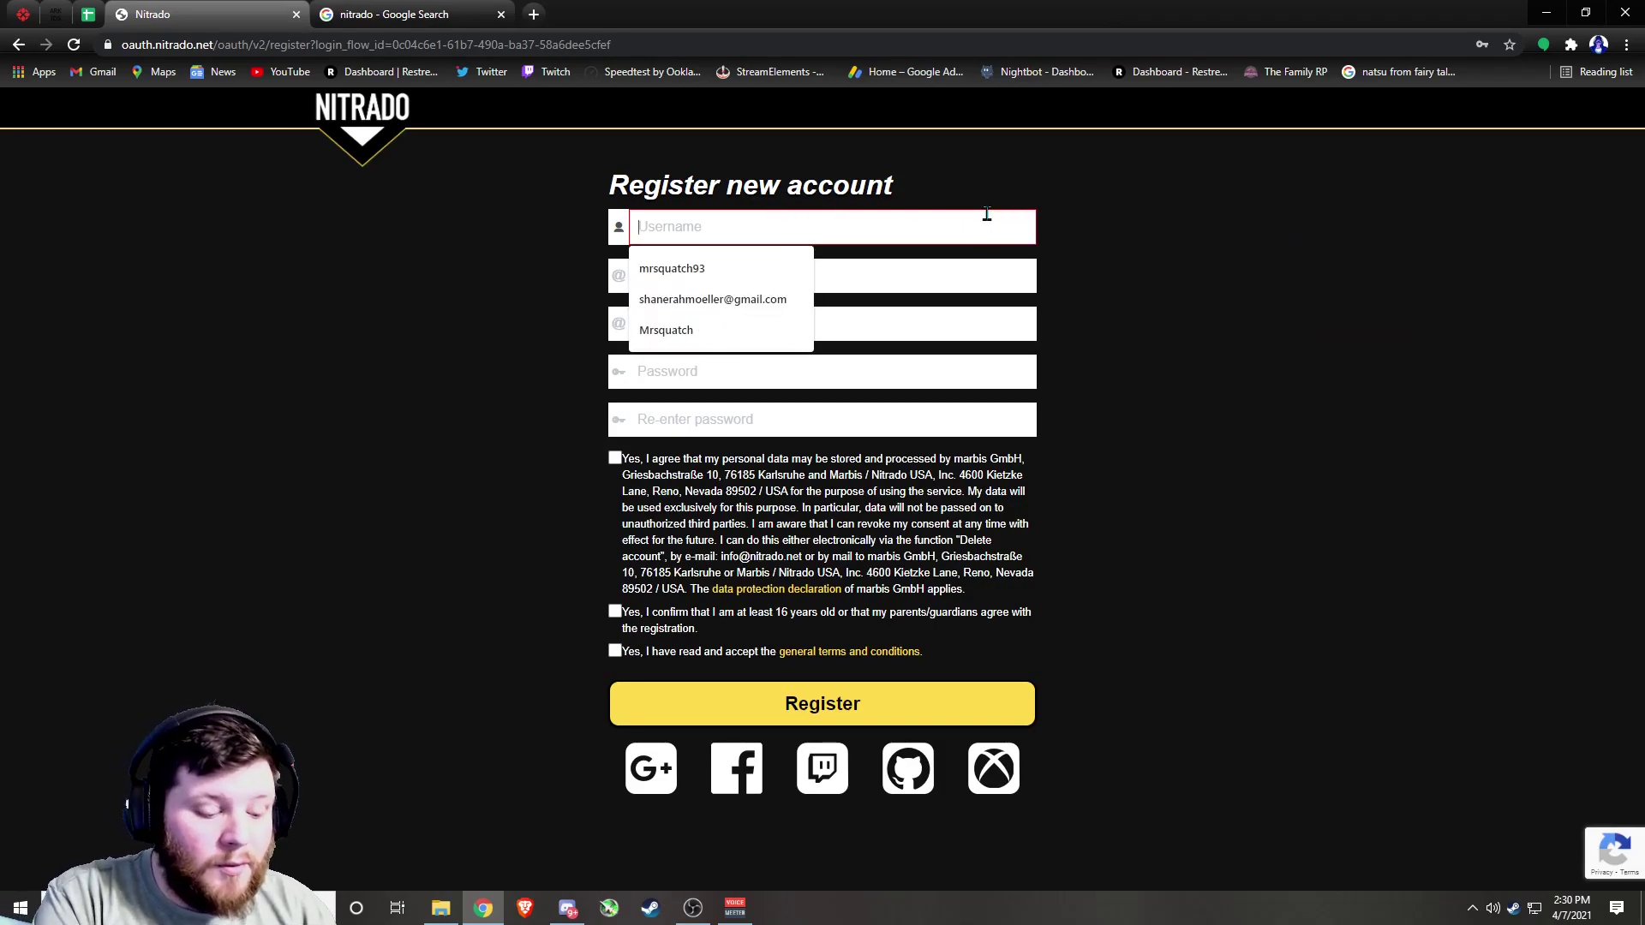
type("Sasquatch")
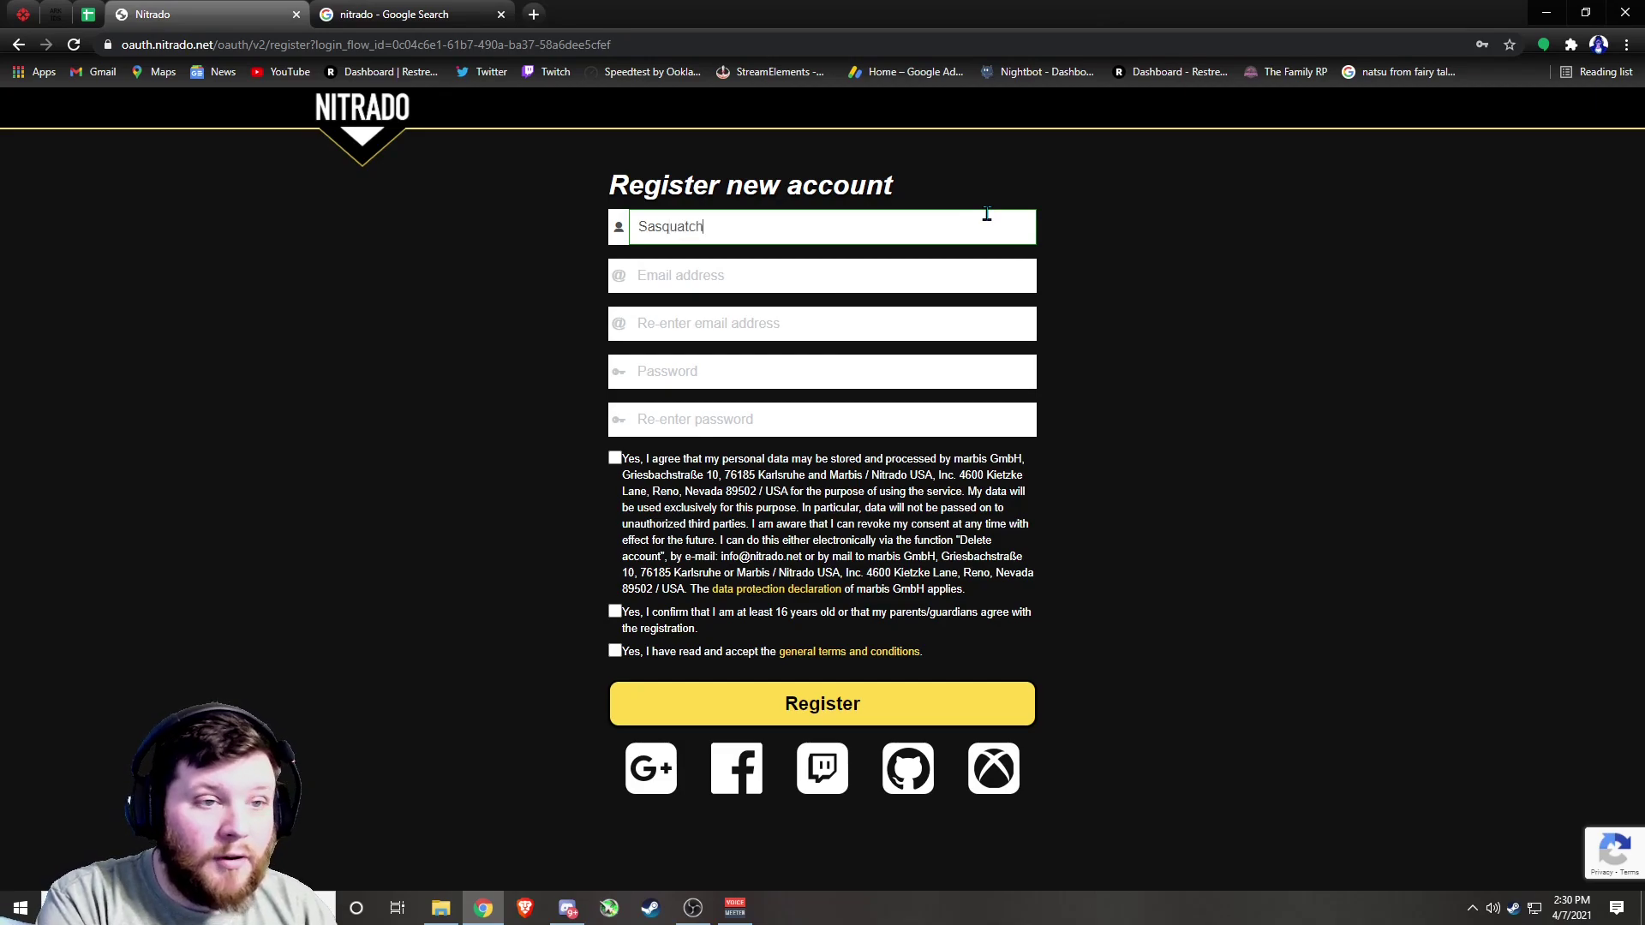
Fill in the account's e-mail address in both e-mail fields
left_click(855, 283)
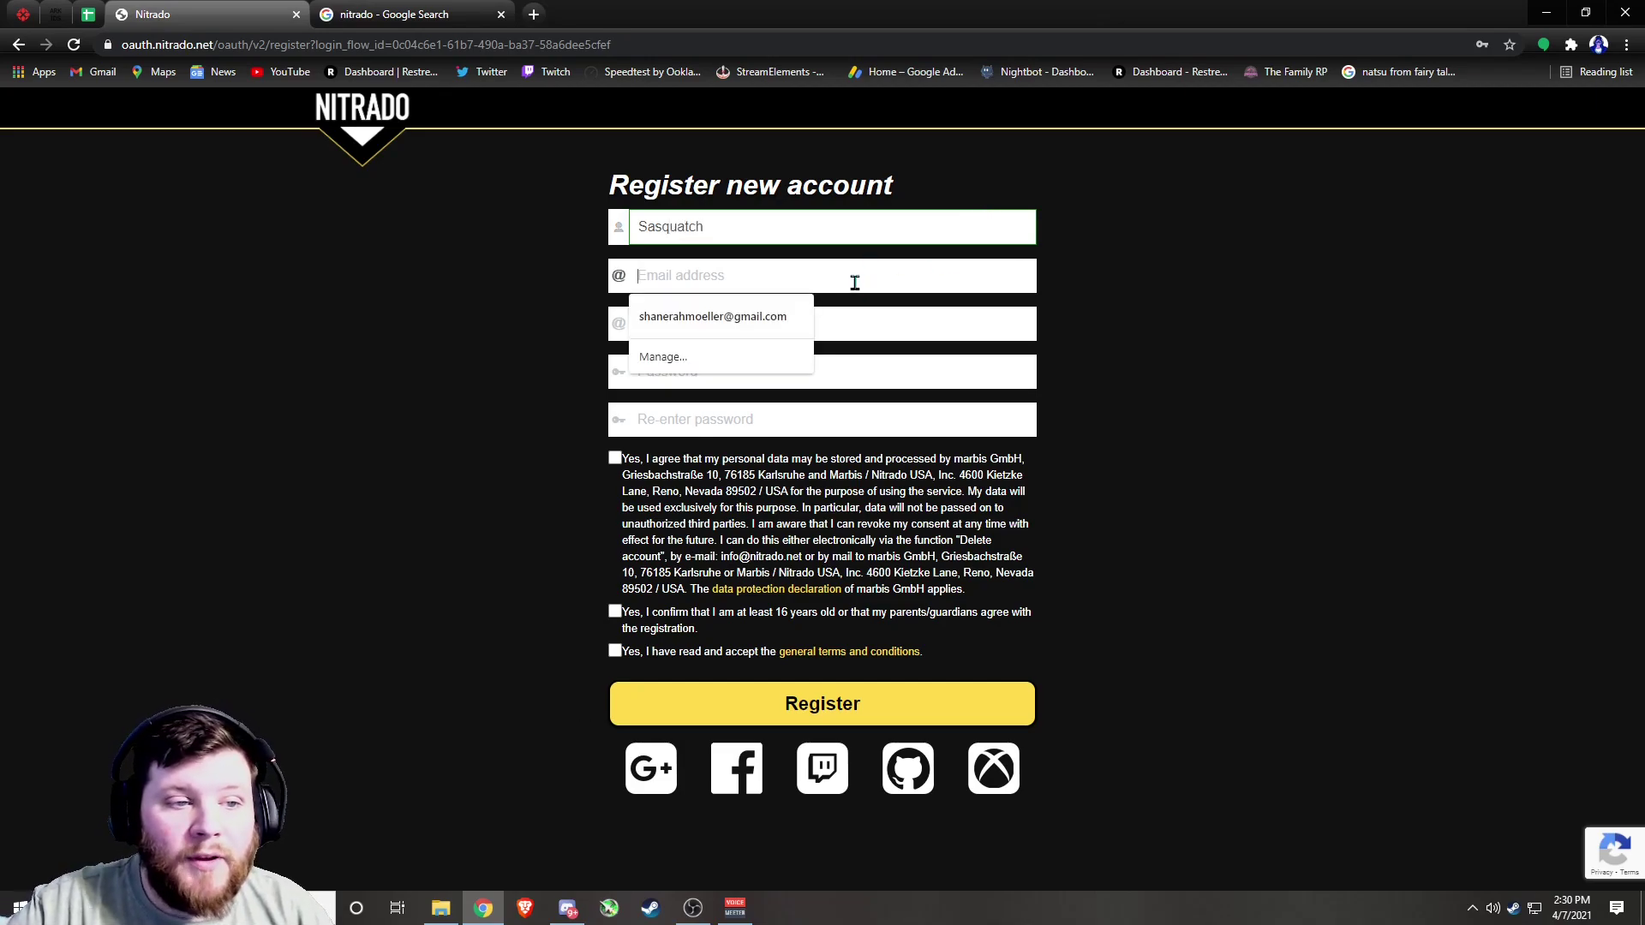
type("M")
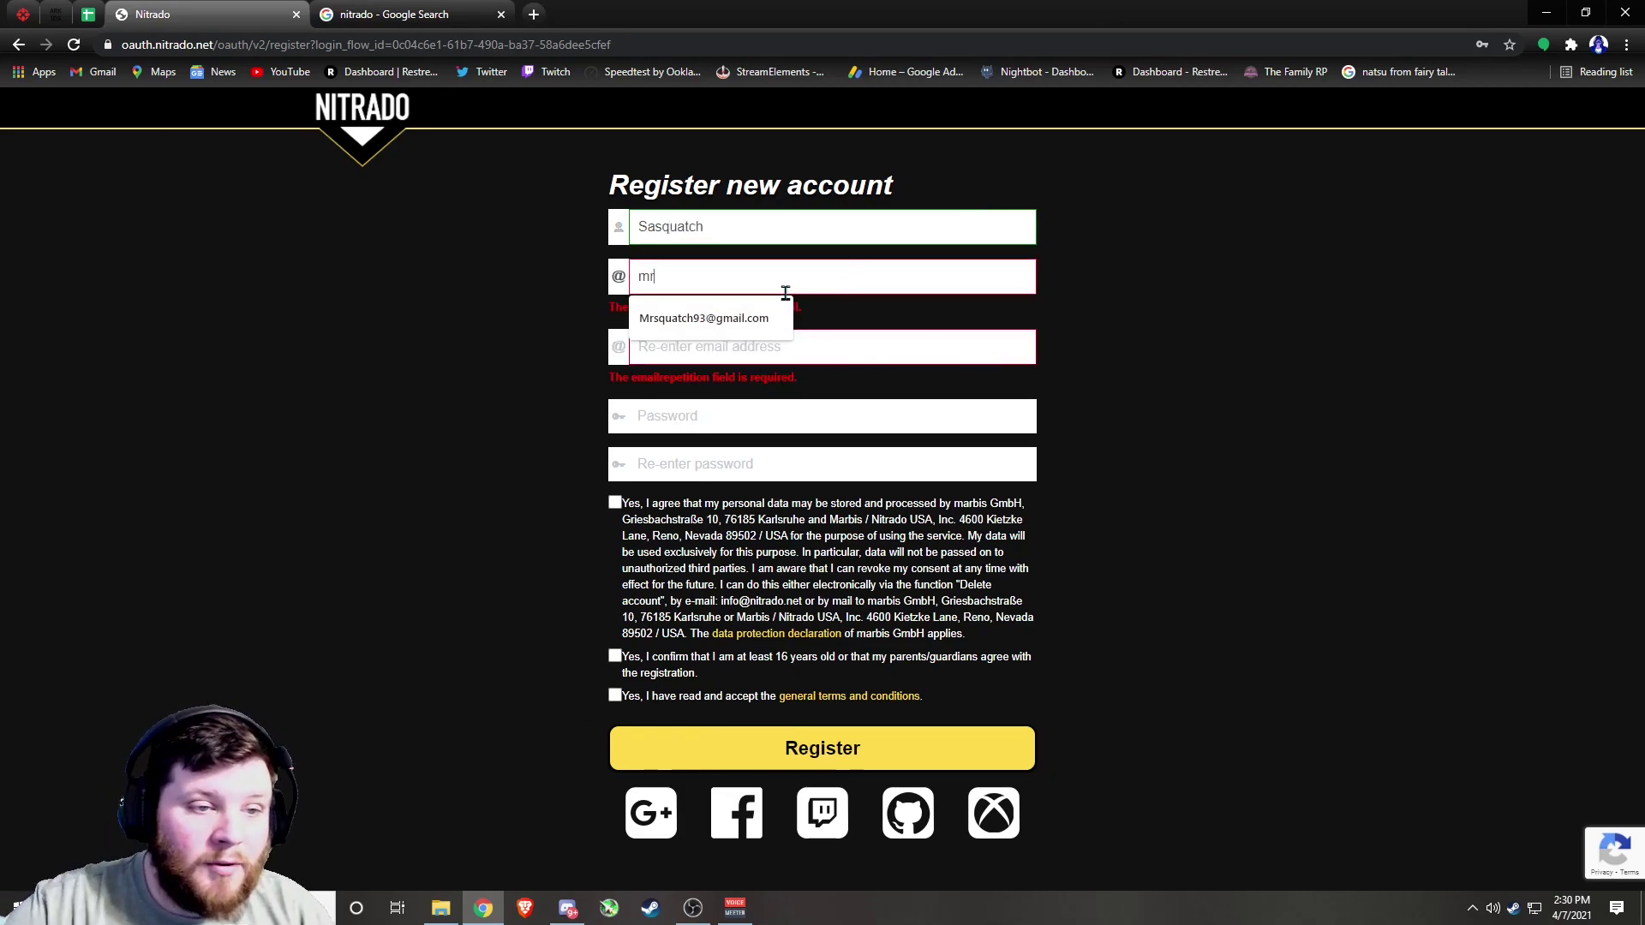
left_click(772, 314)
left_click(771, 320)
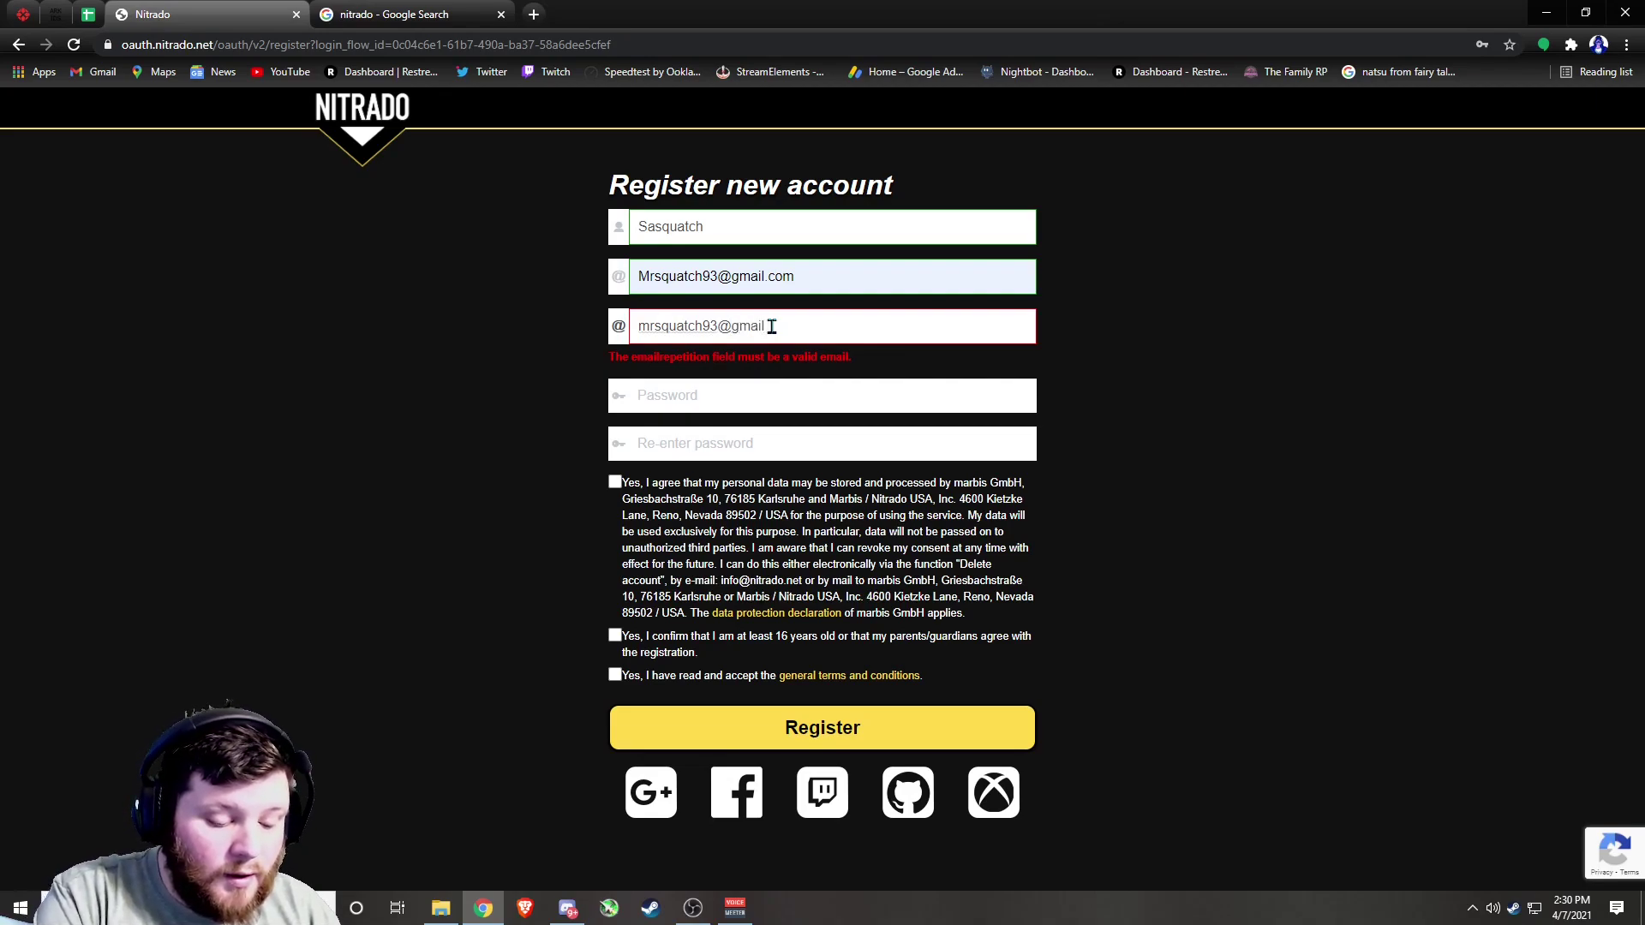
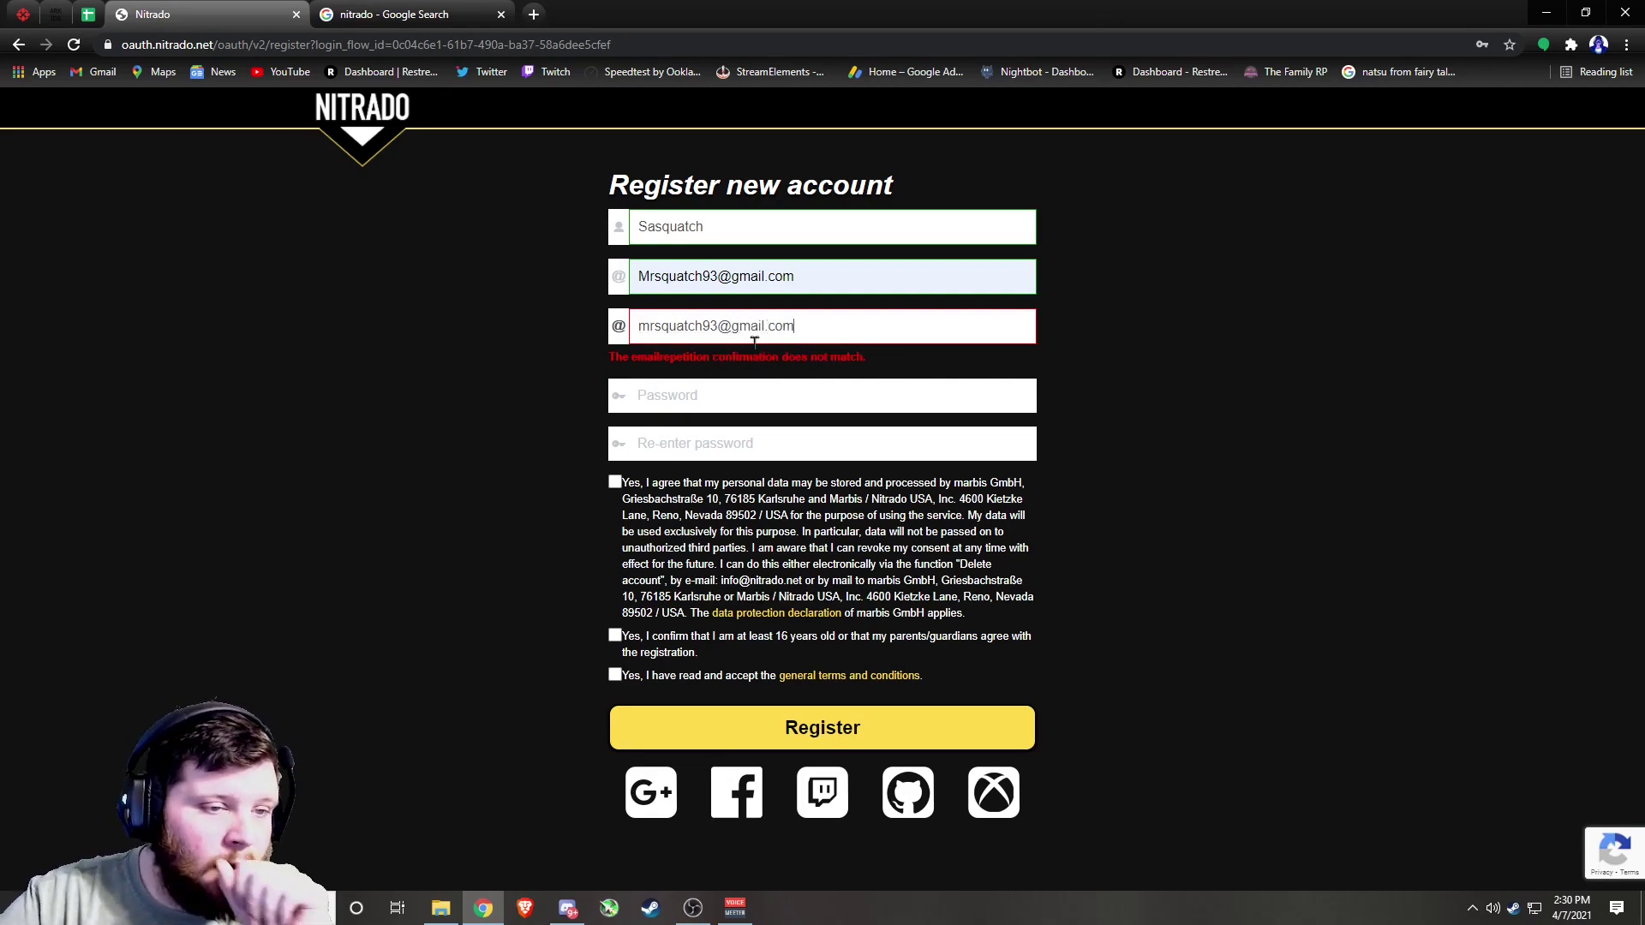
left_click(738, 394)
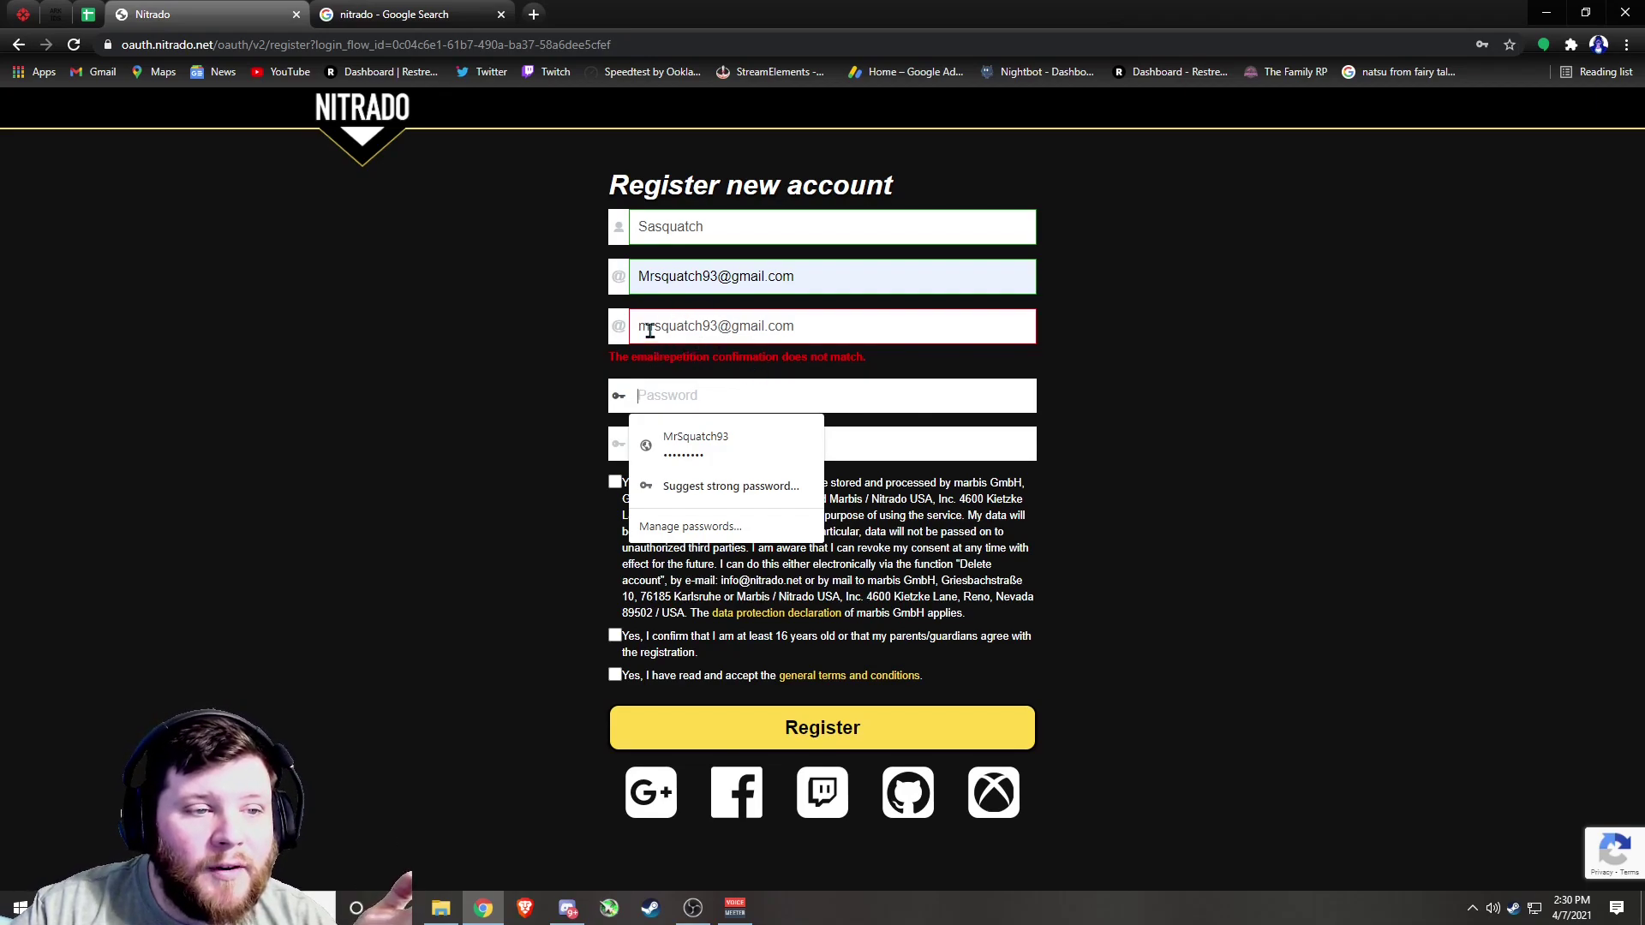
Correct both e-mail fields so each address starts with a lowercase letter
left_click(648, 329)
key("BackSpace")
type("M")
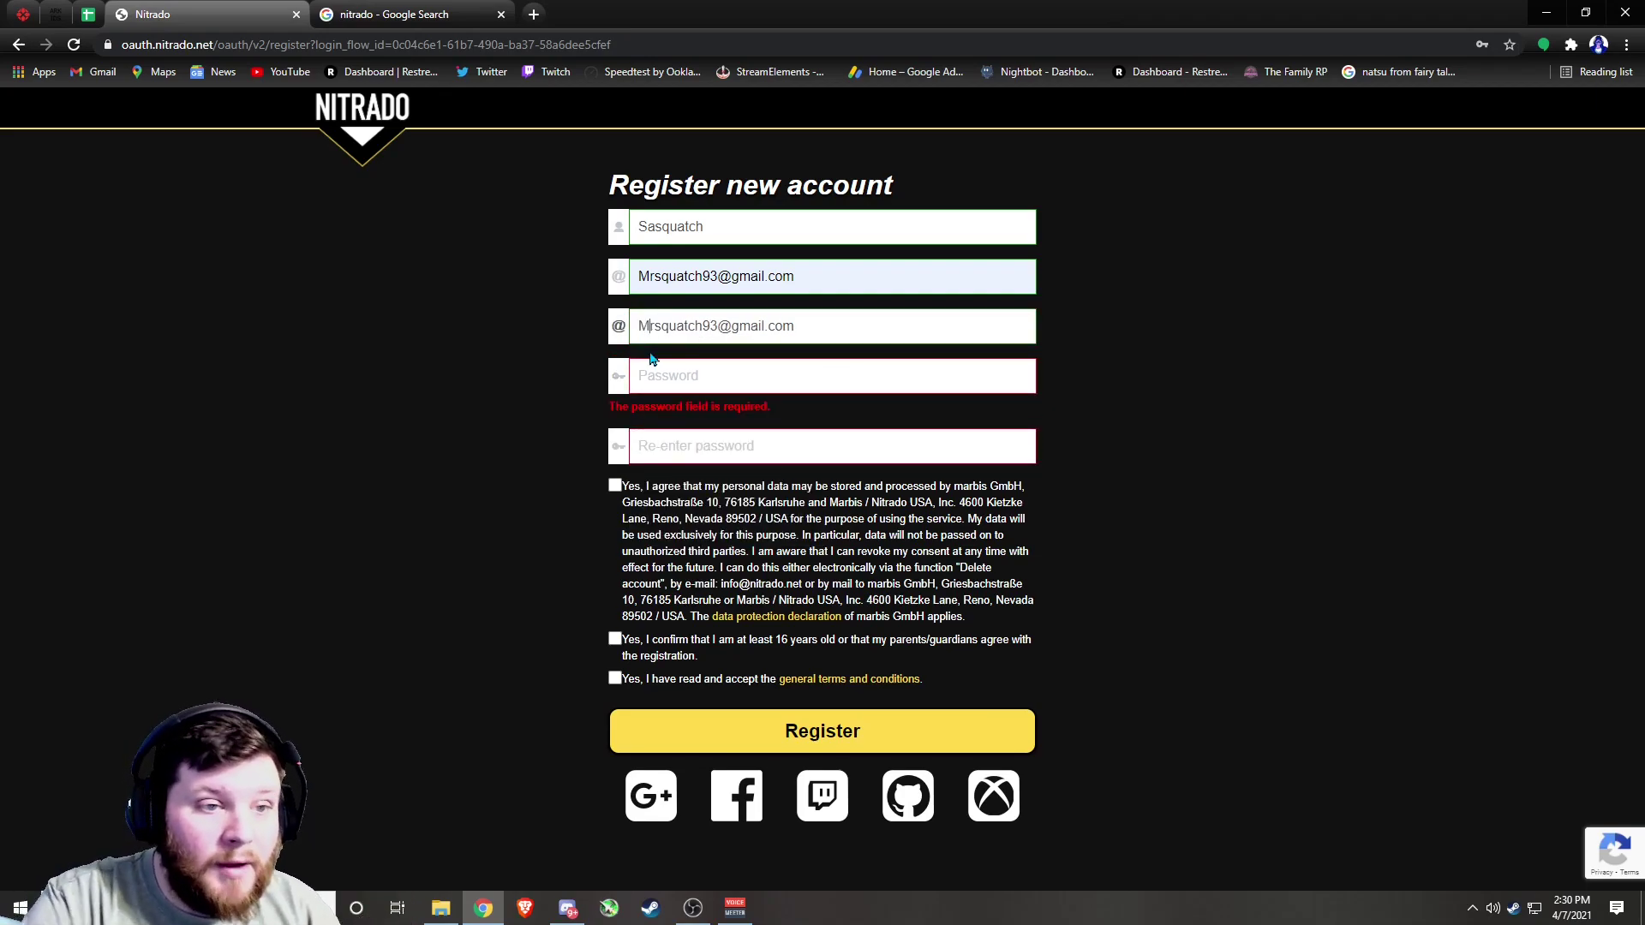
left_click(648, 277)
key("BackSpace")
type("m")
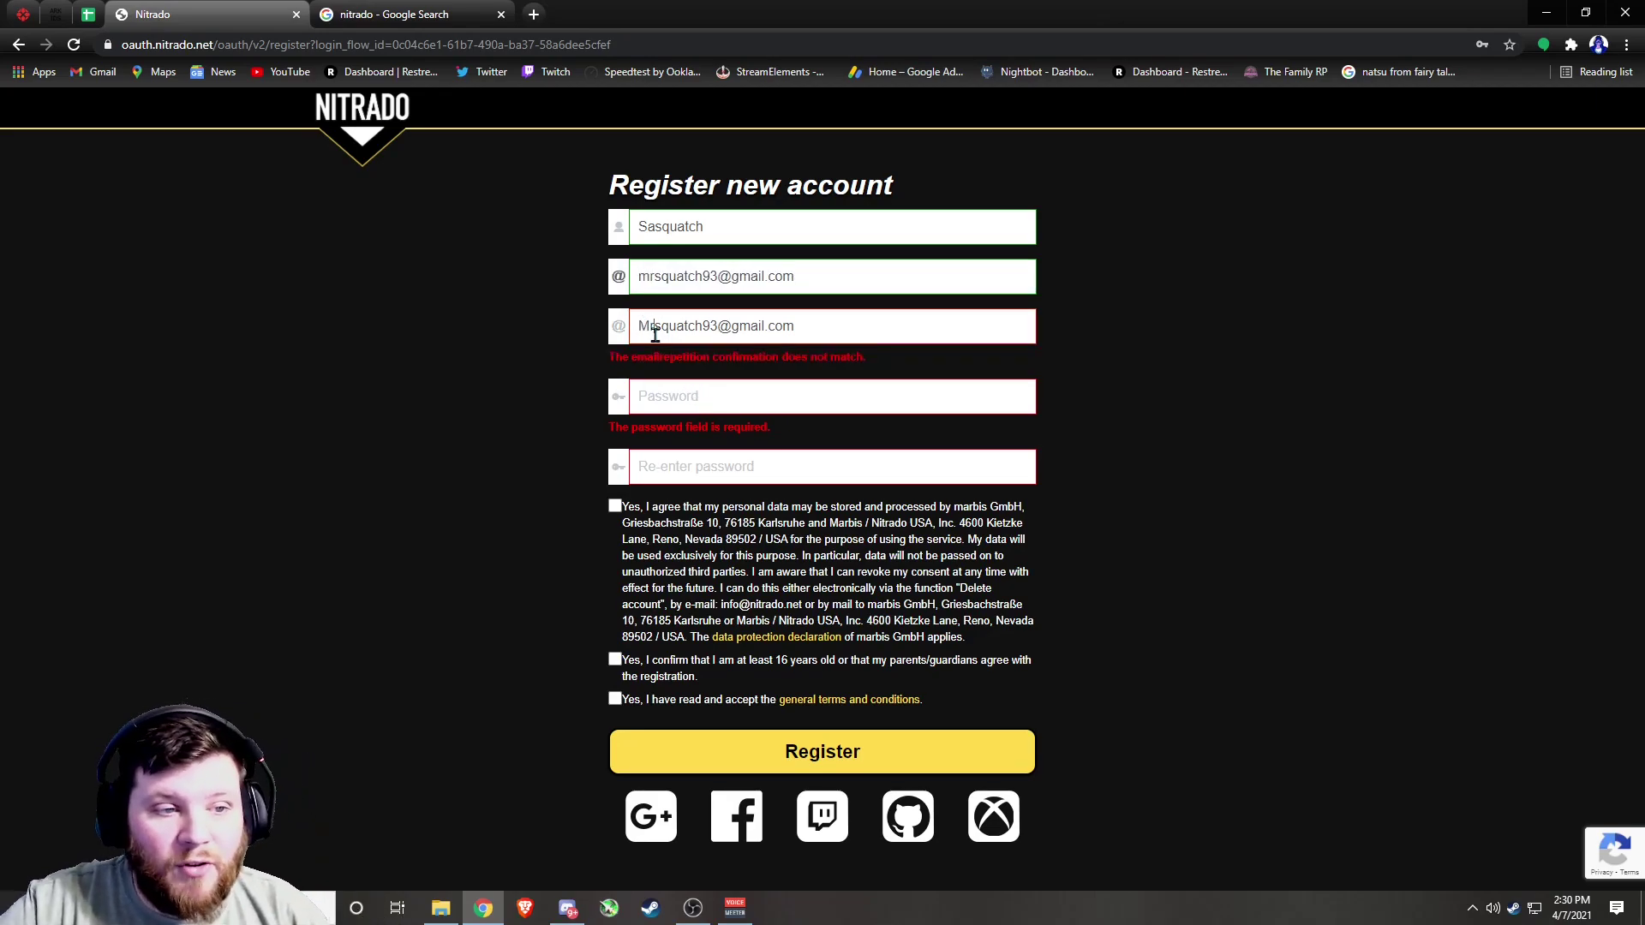
left_click(649, 331)
key("BackSpace")
type("m")
Enter the password, tick the age and terms checkboxes, and submit the registration
left_click(651, 373)
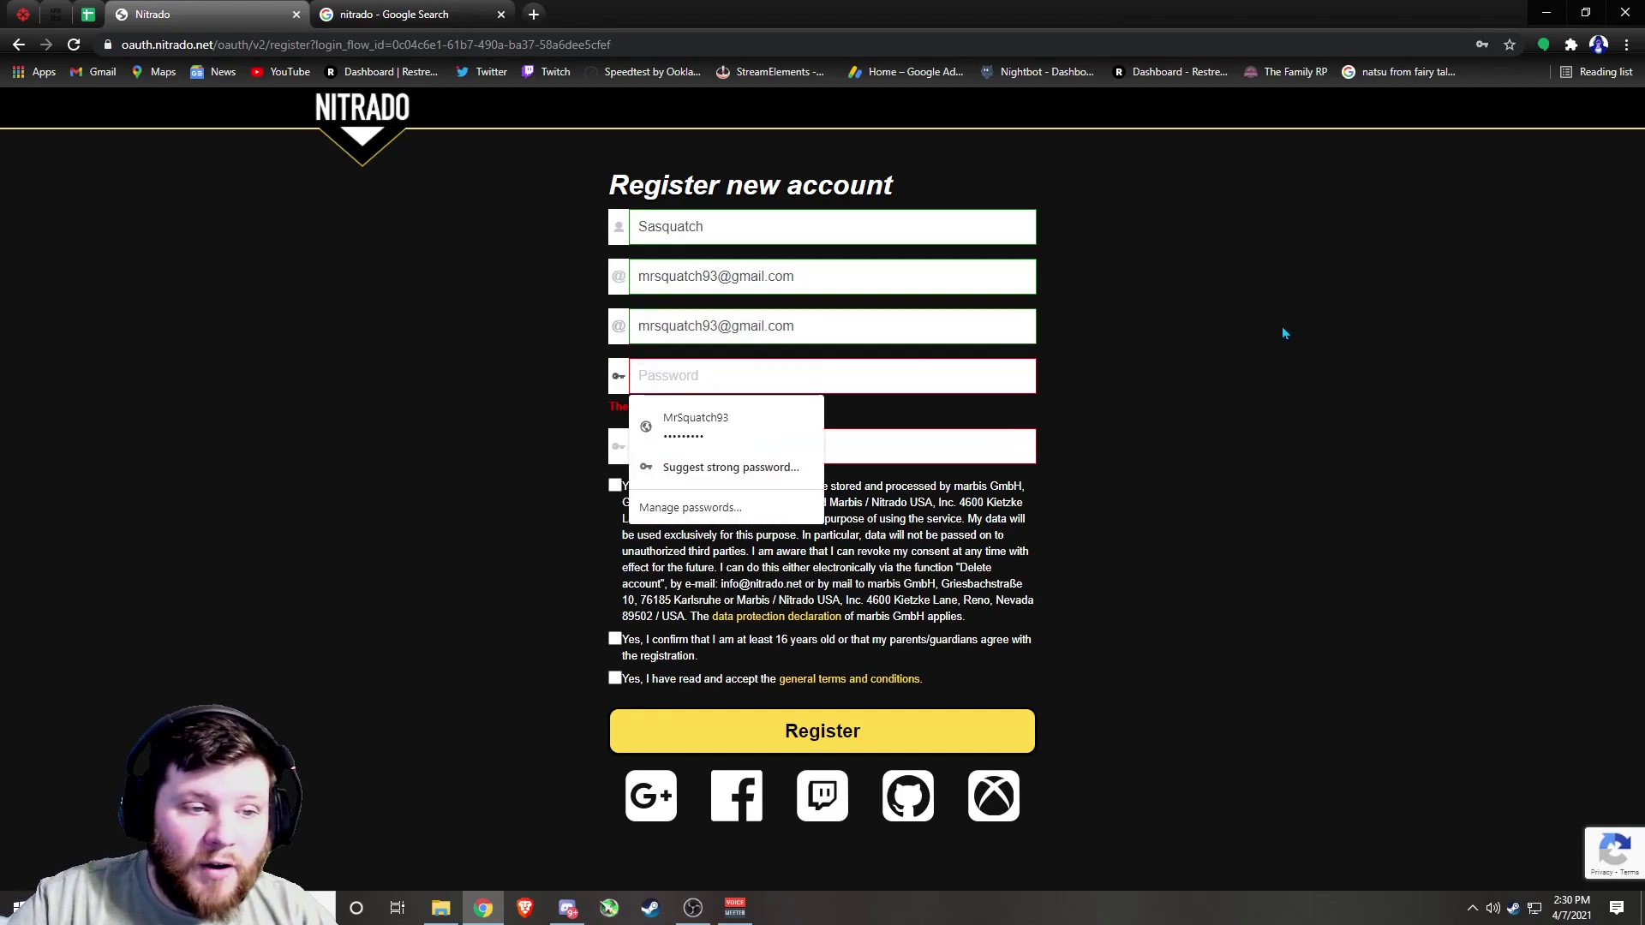
type("*******")
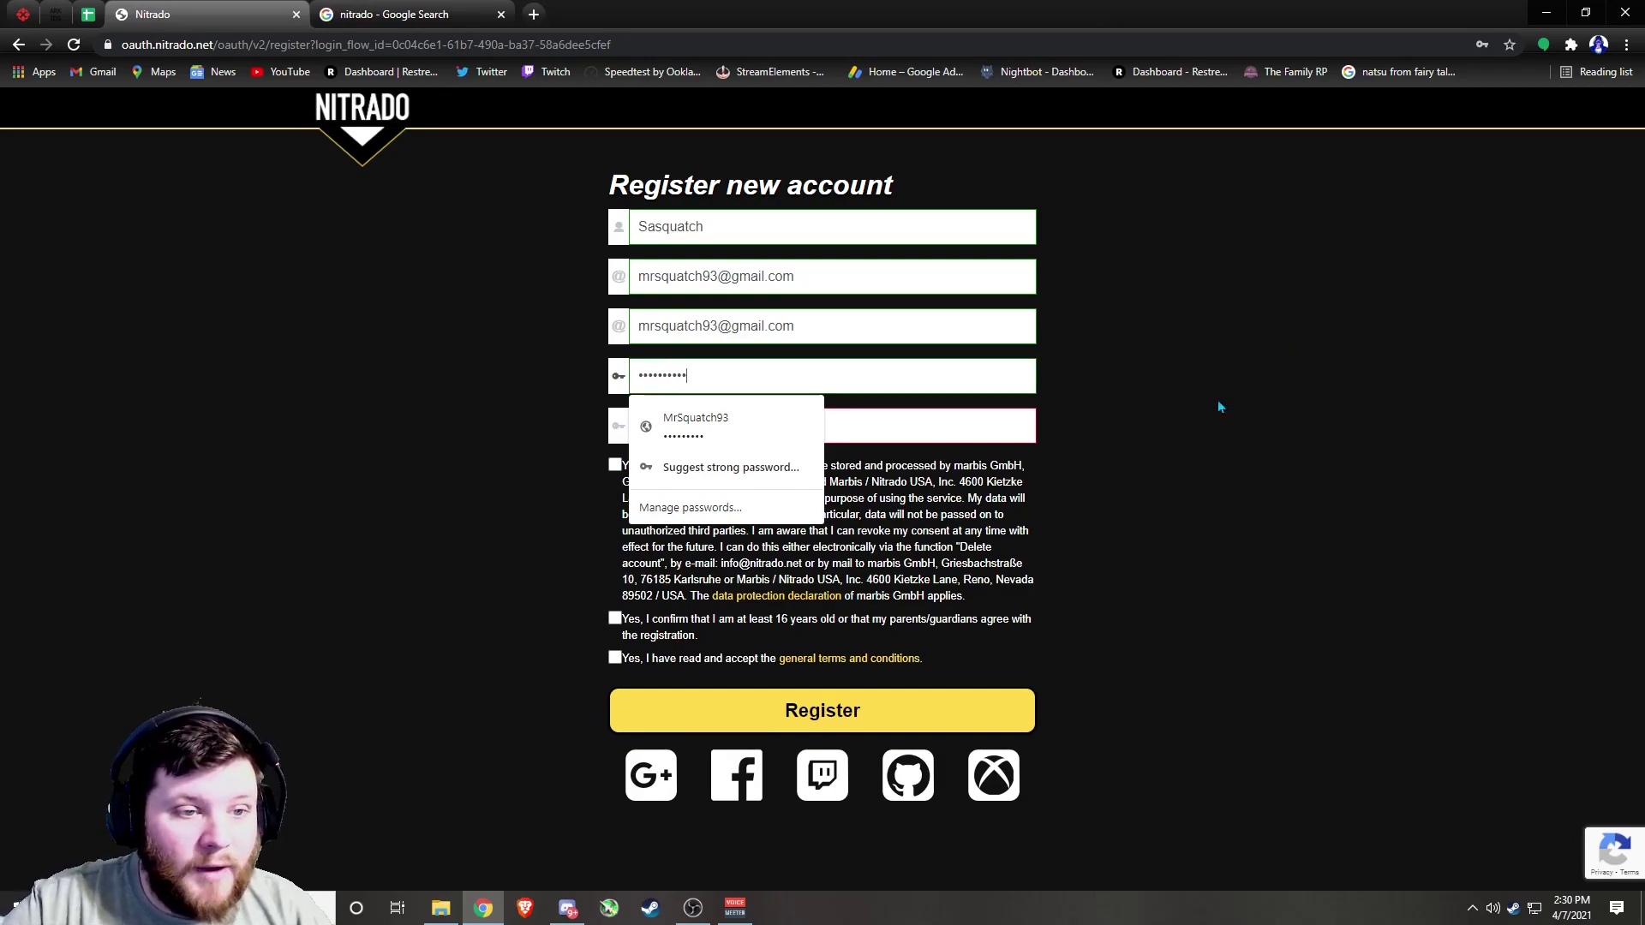
type("***")
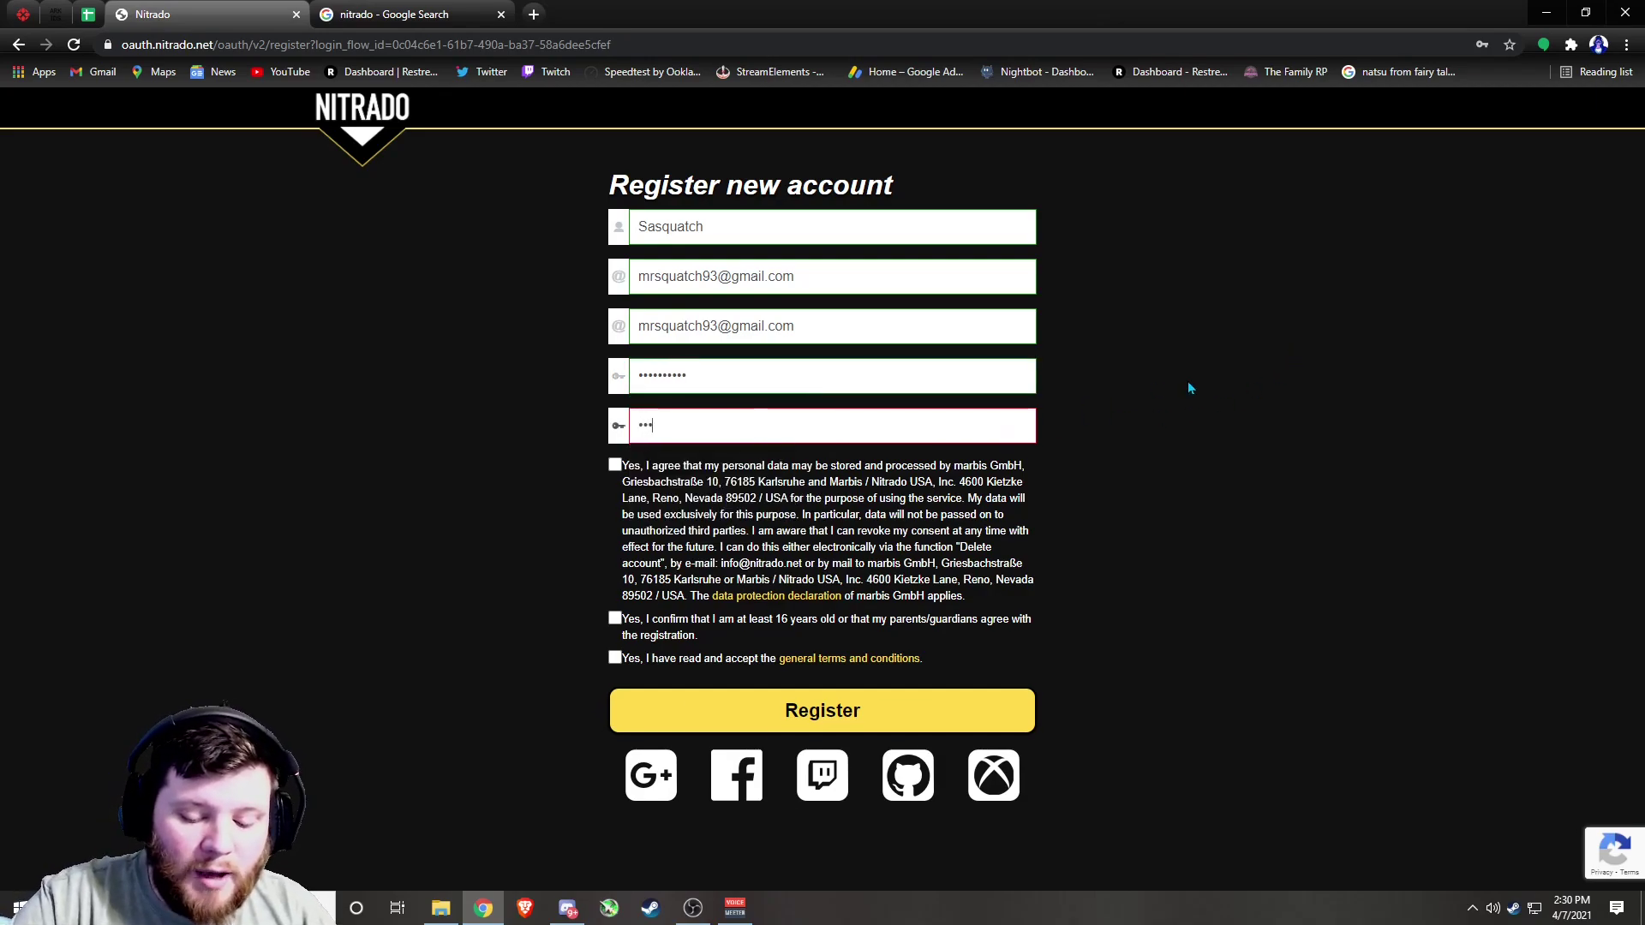
type("*******")
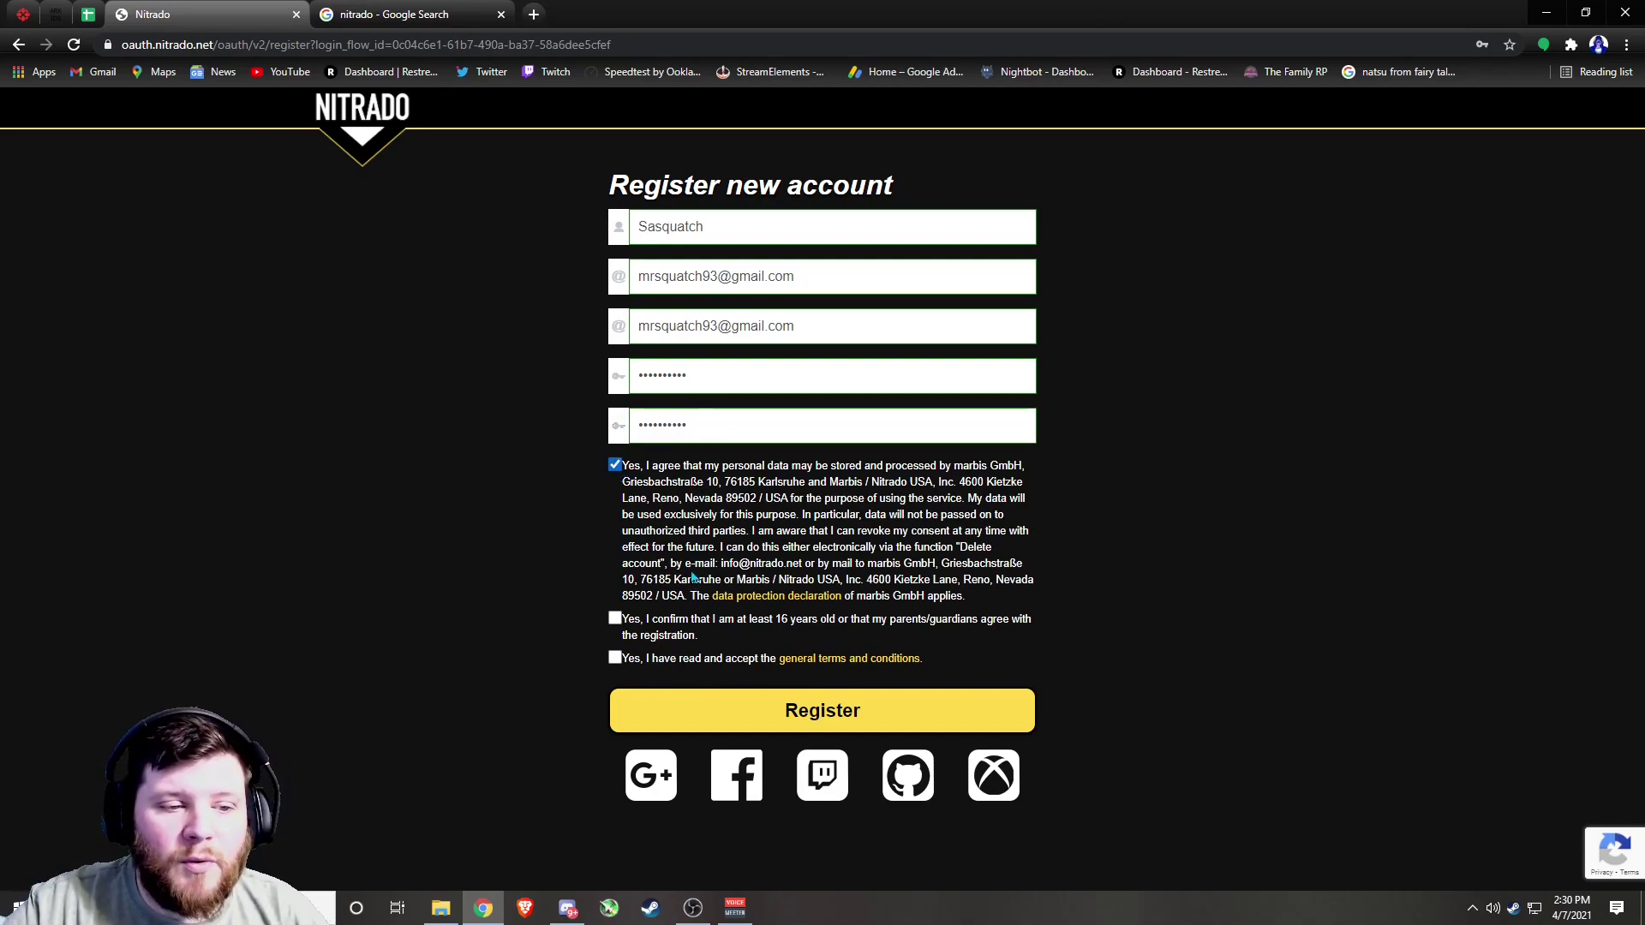
left_click(615, 620)
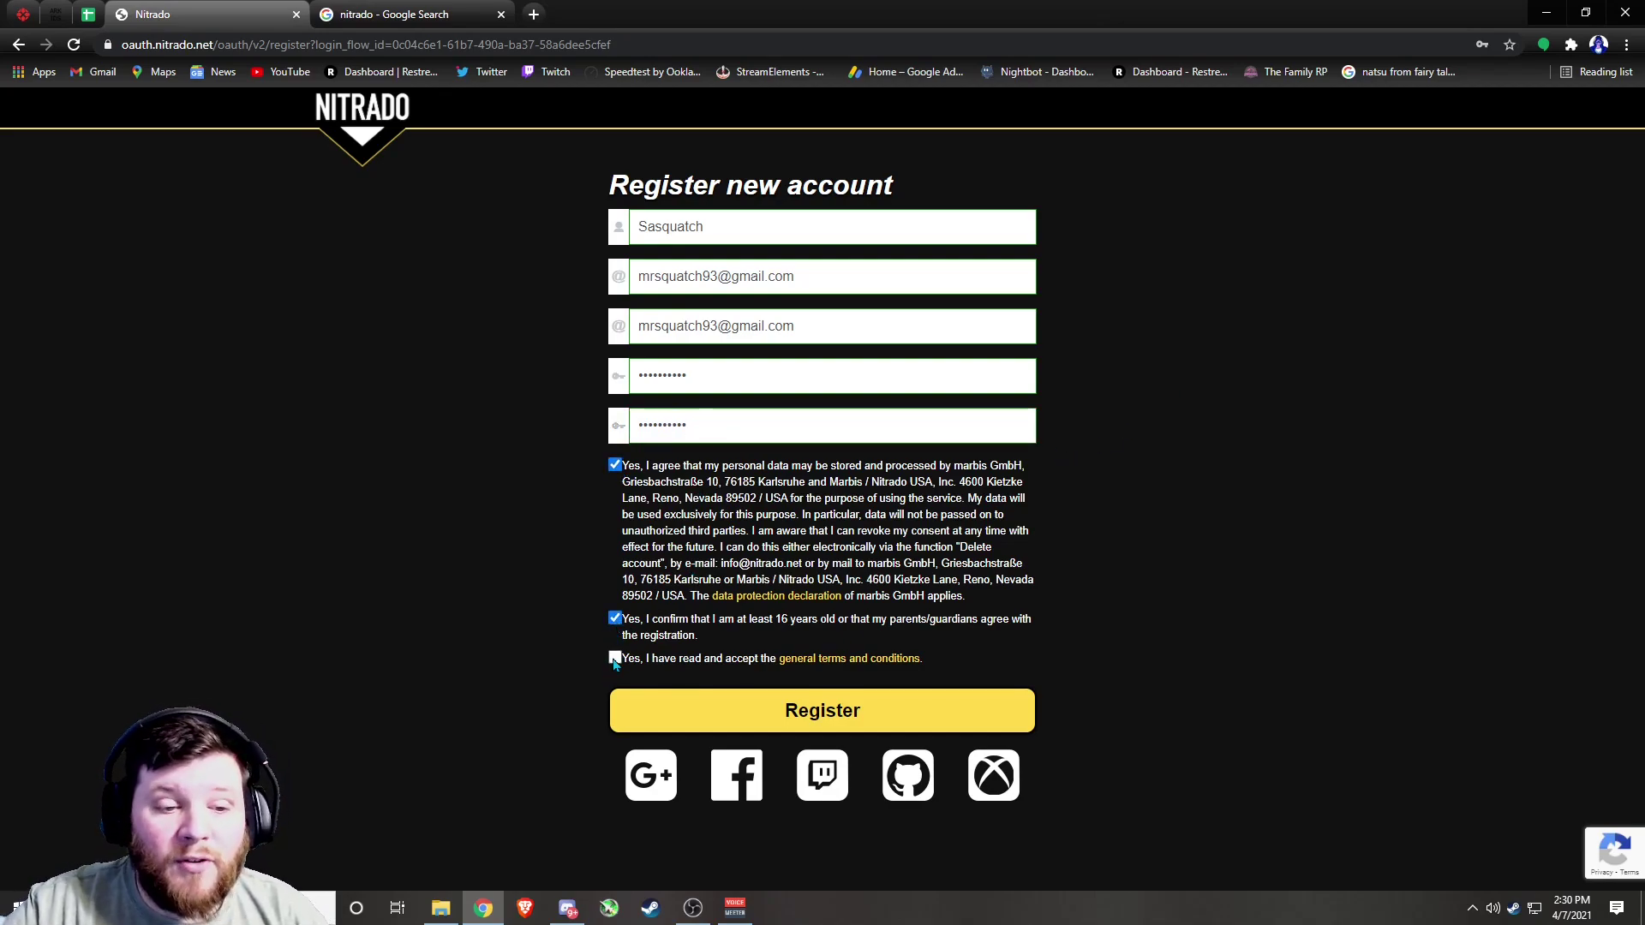
left_click(615, 659)
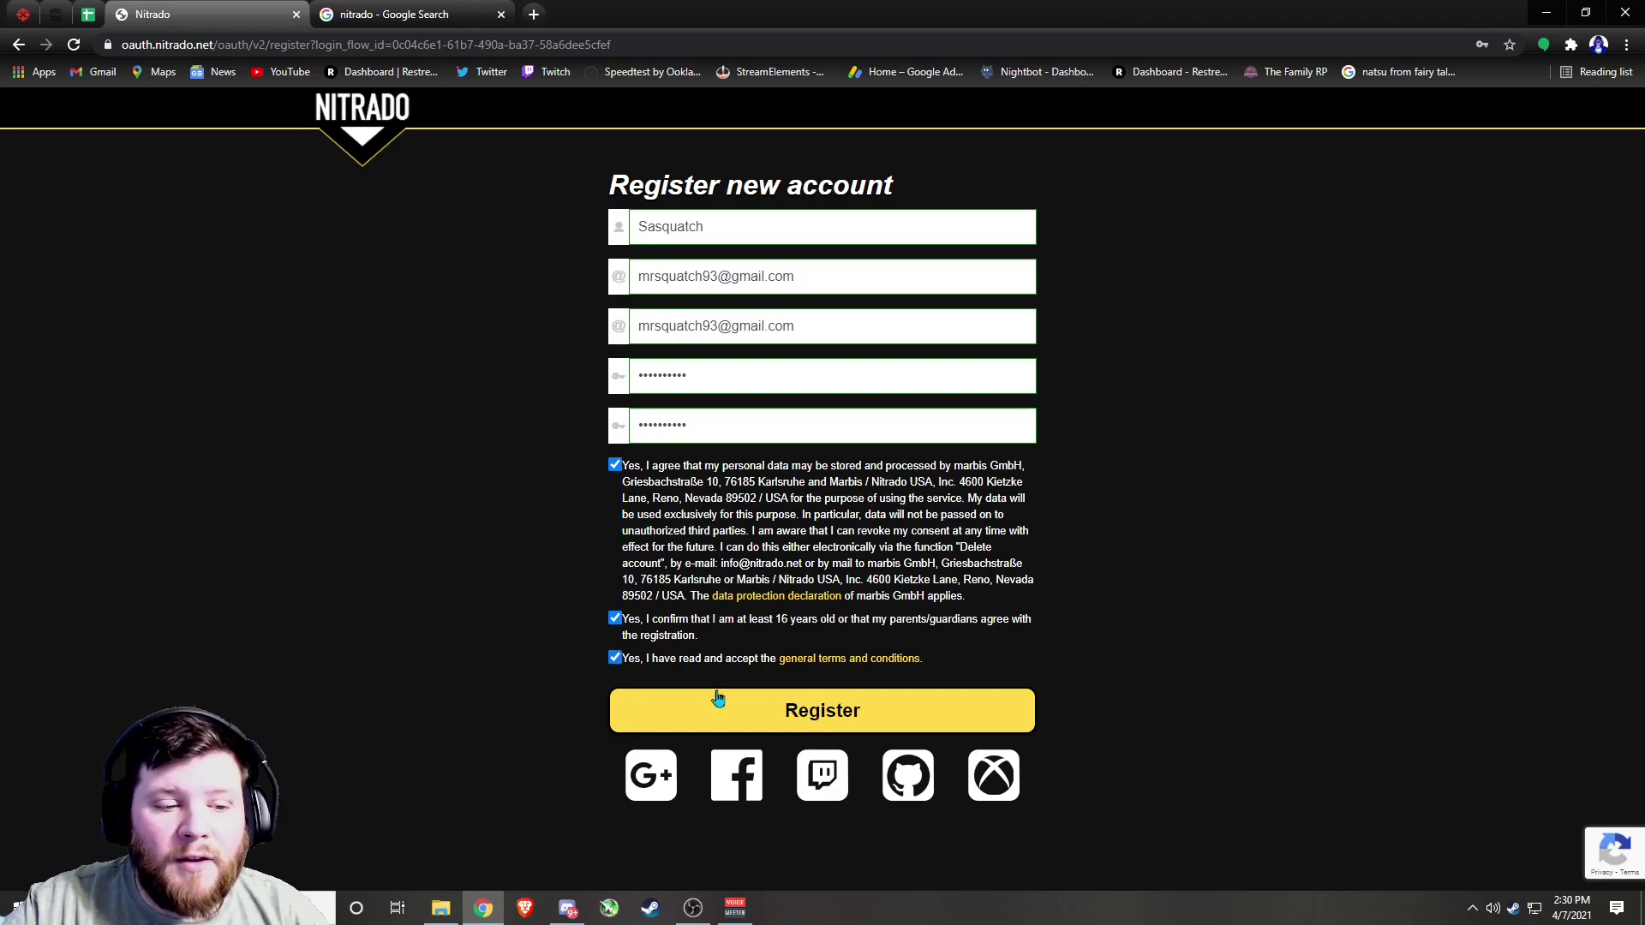
left_click(796, 712)
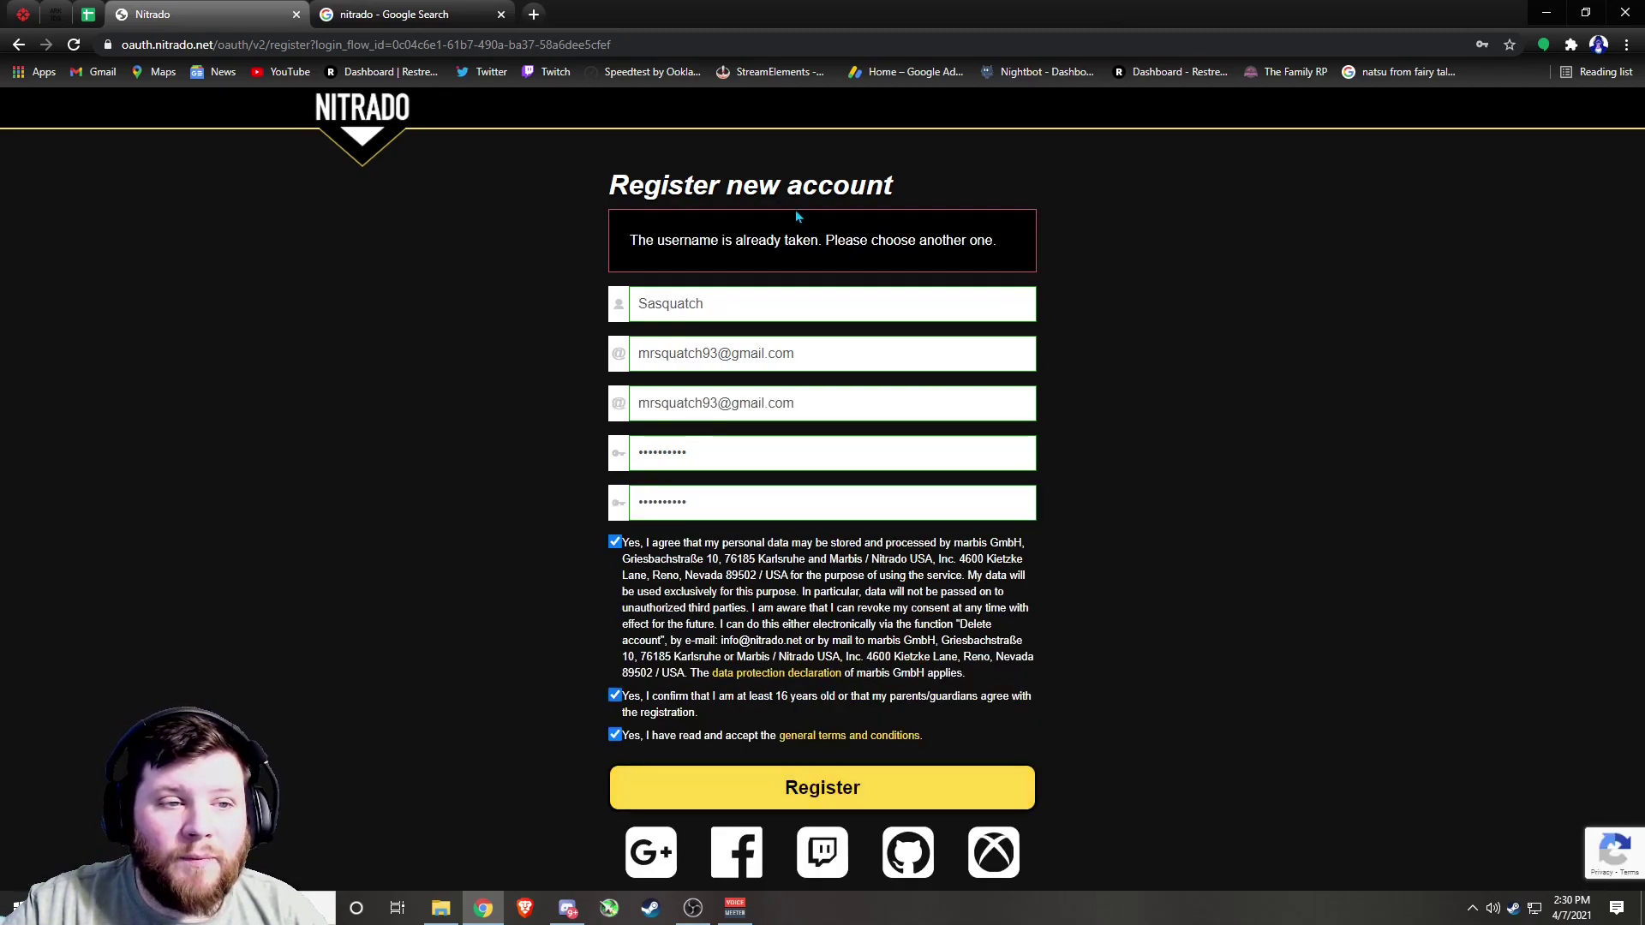
Change the already-taken username and submit the registration again
left_click_drag(837, 299, 574, 306)
left_click(719, 306)
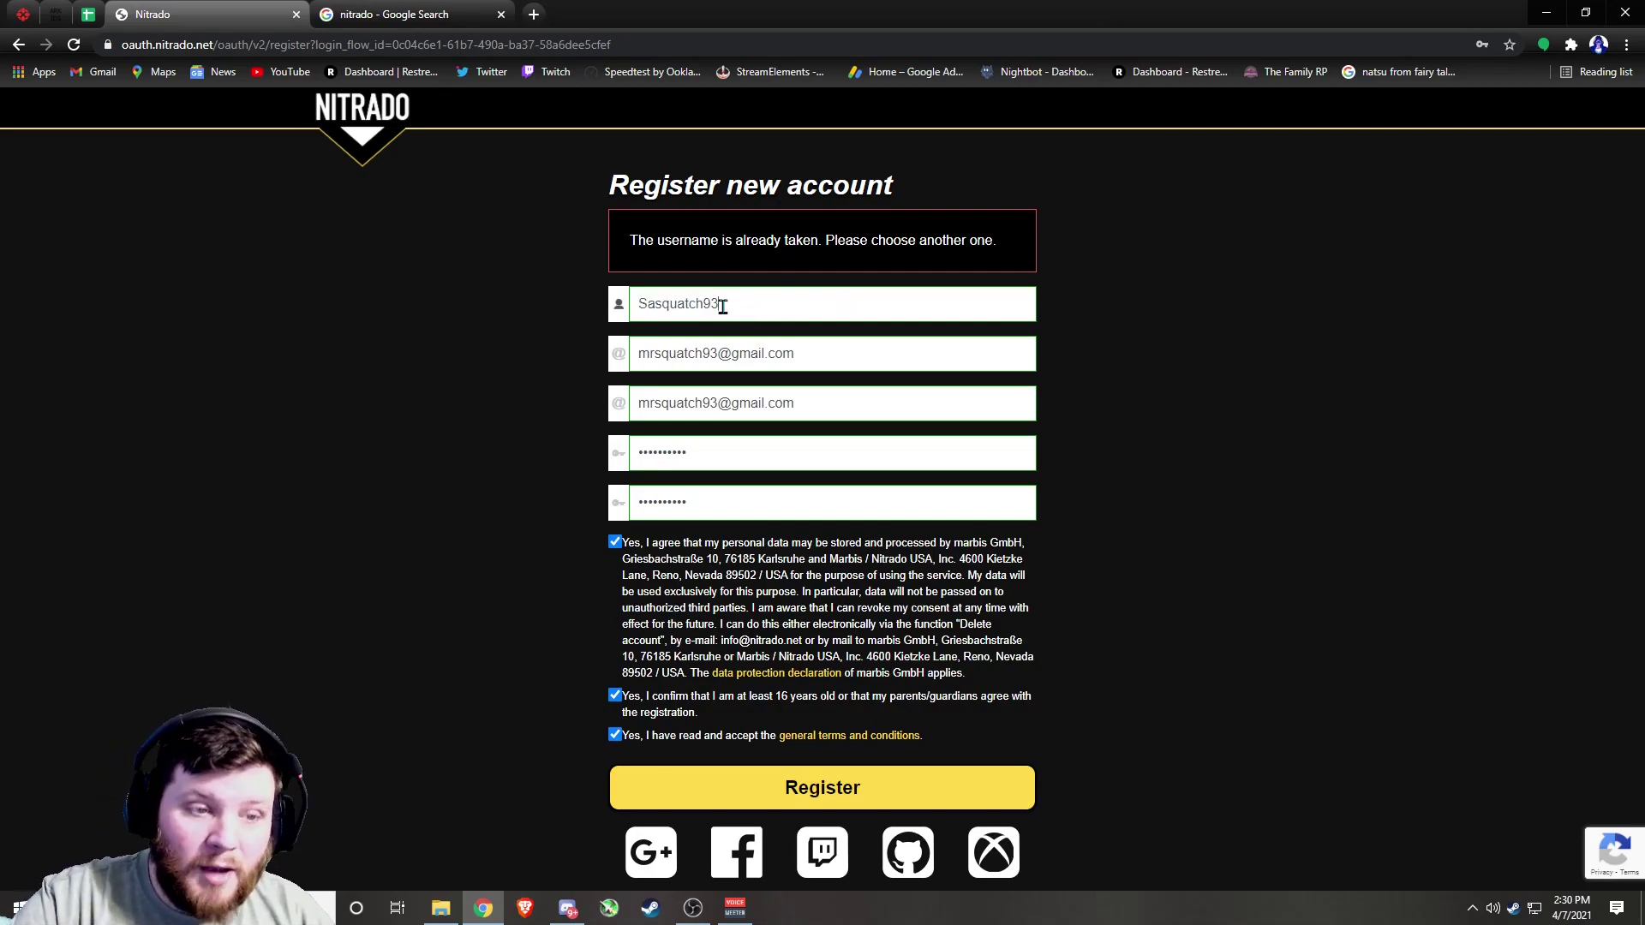
left_click(845, 788)
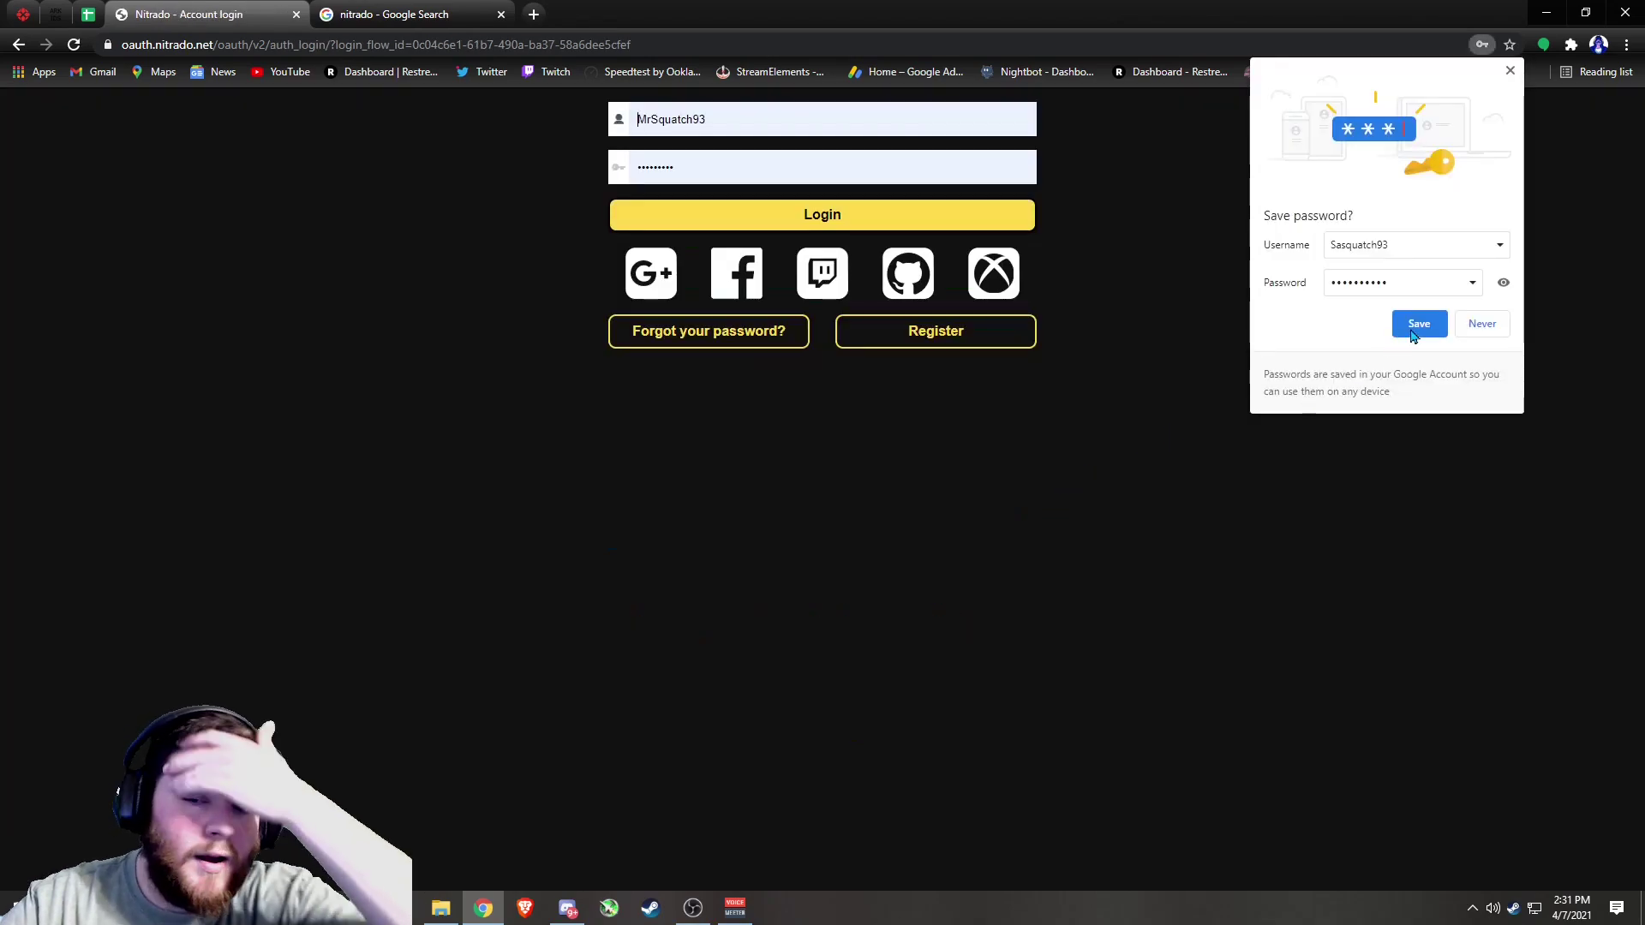
Dismiss the save-password prompt, enter the new username and password, and log in
left_click(1483, 323)
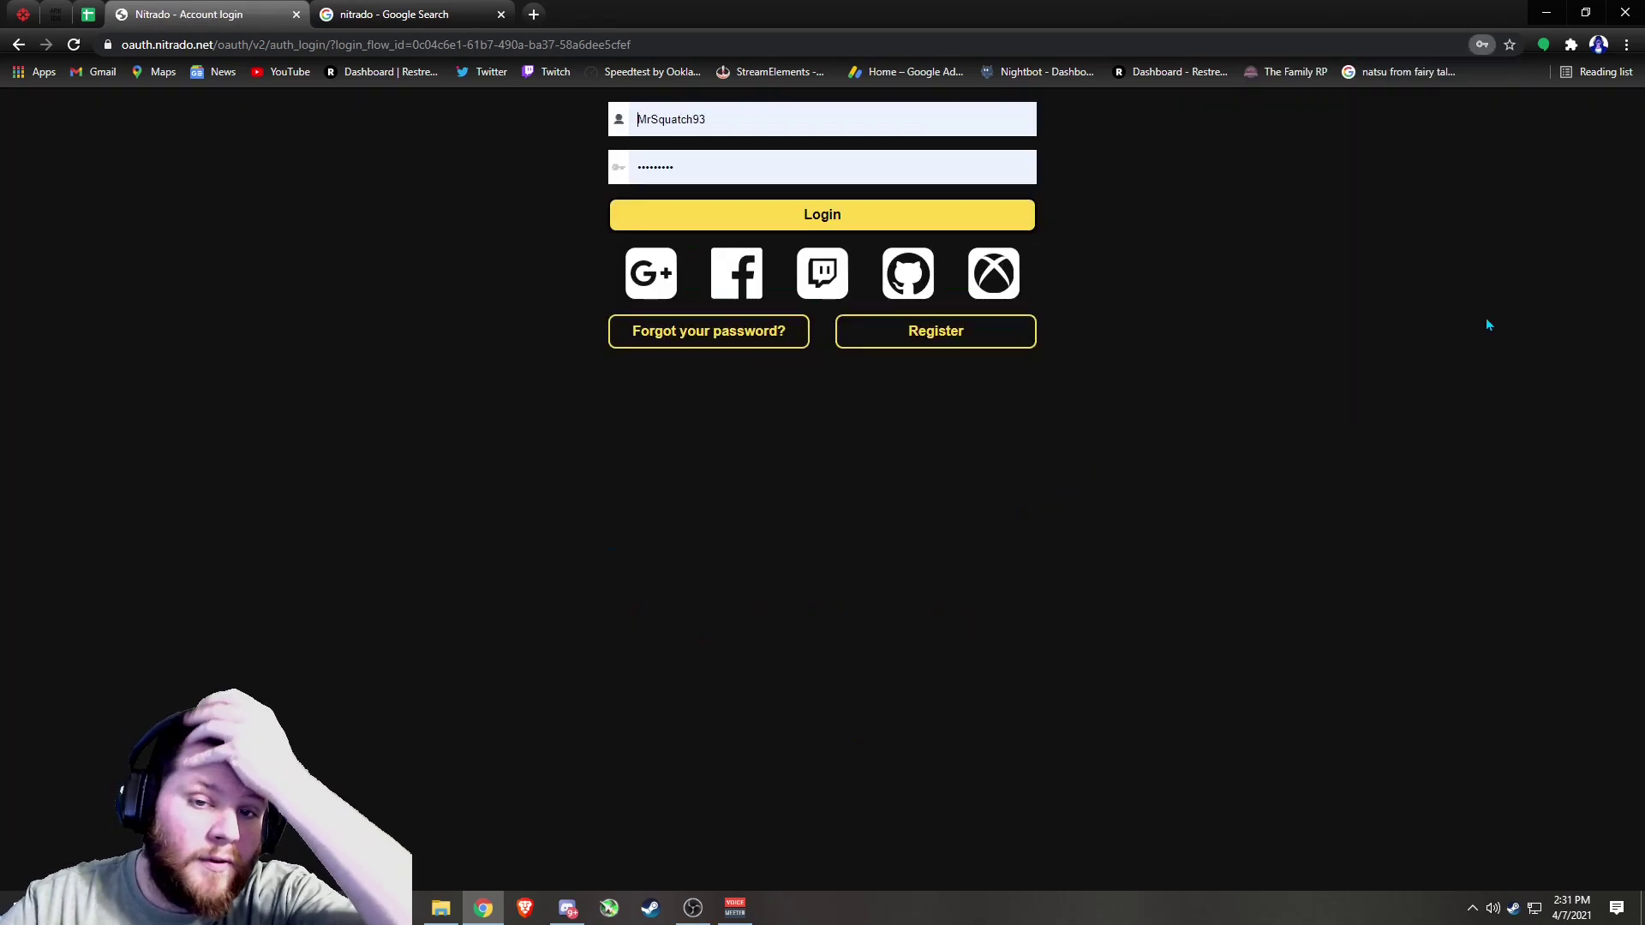
double_click(689, 124)
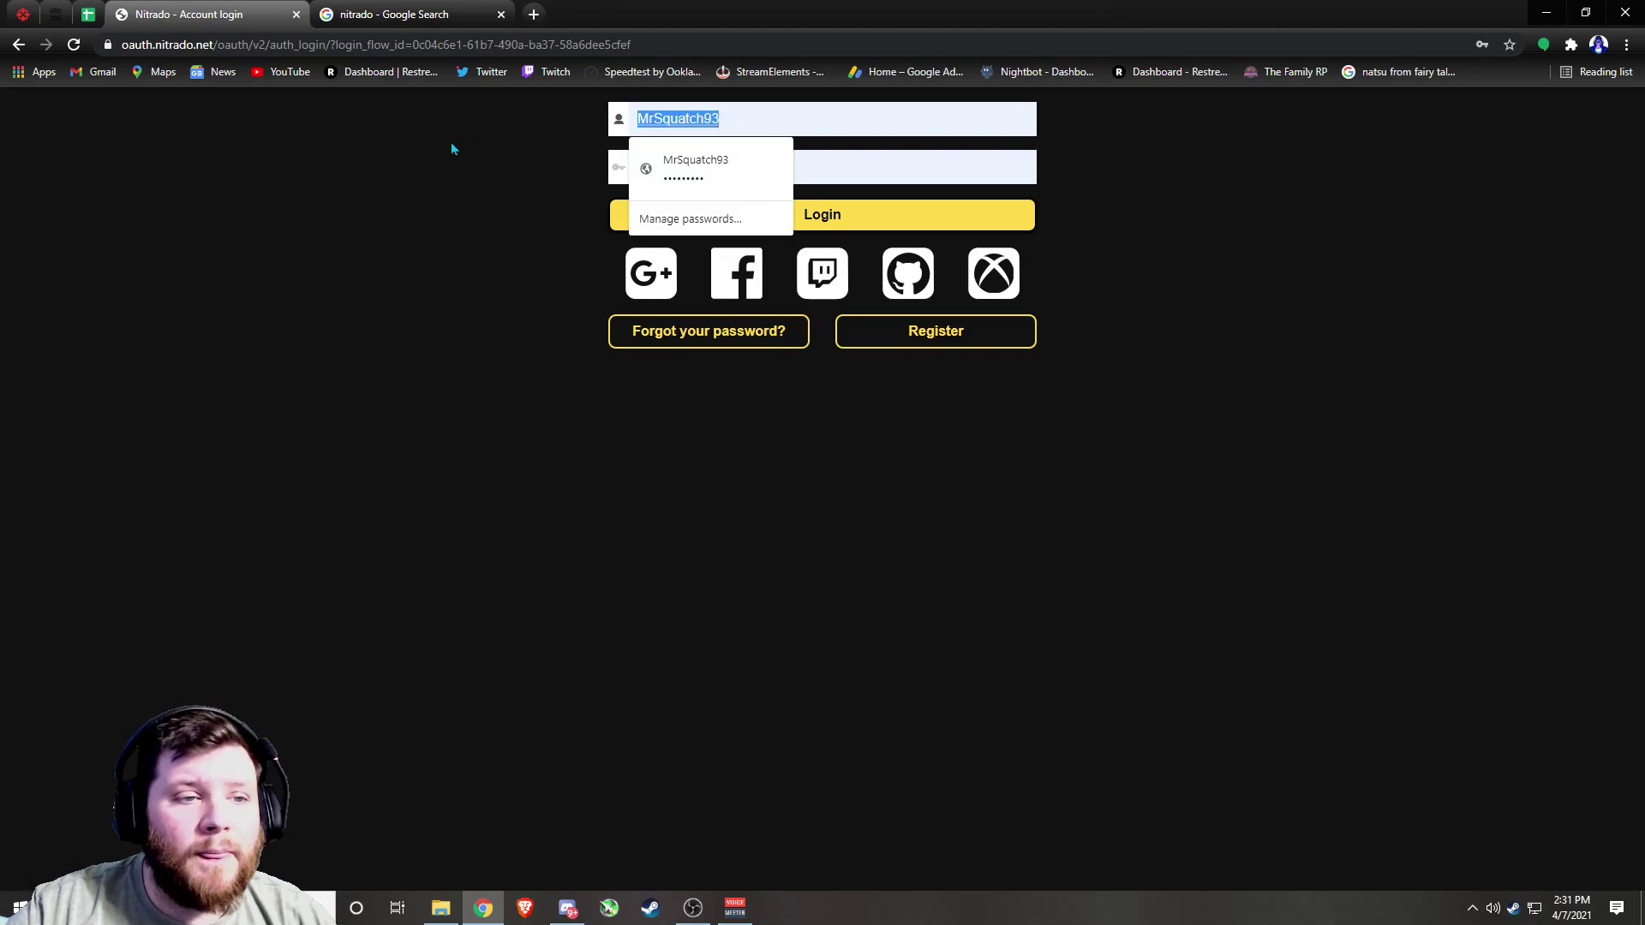
type("S")
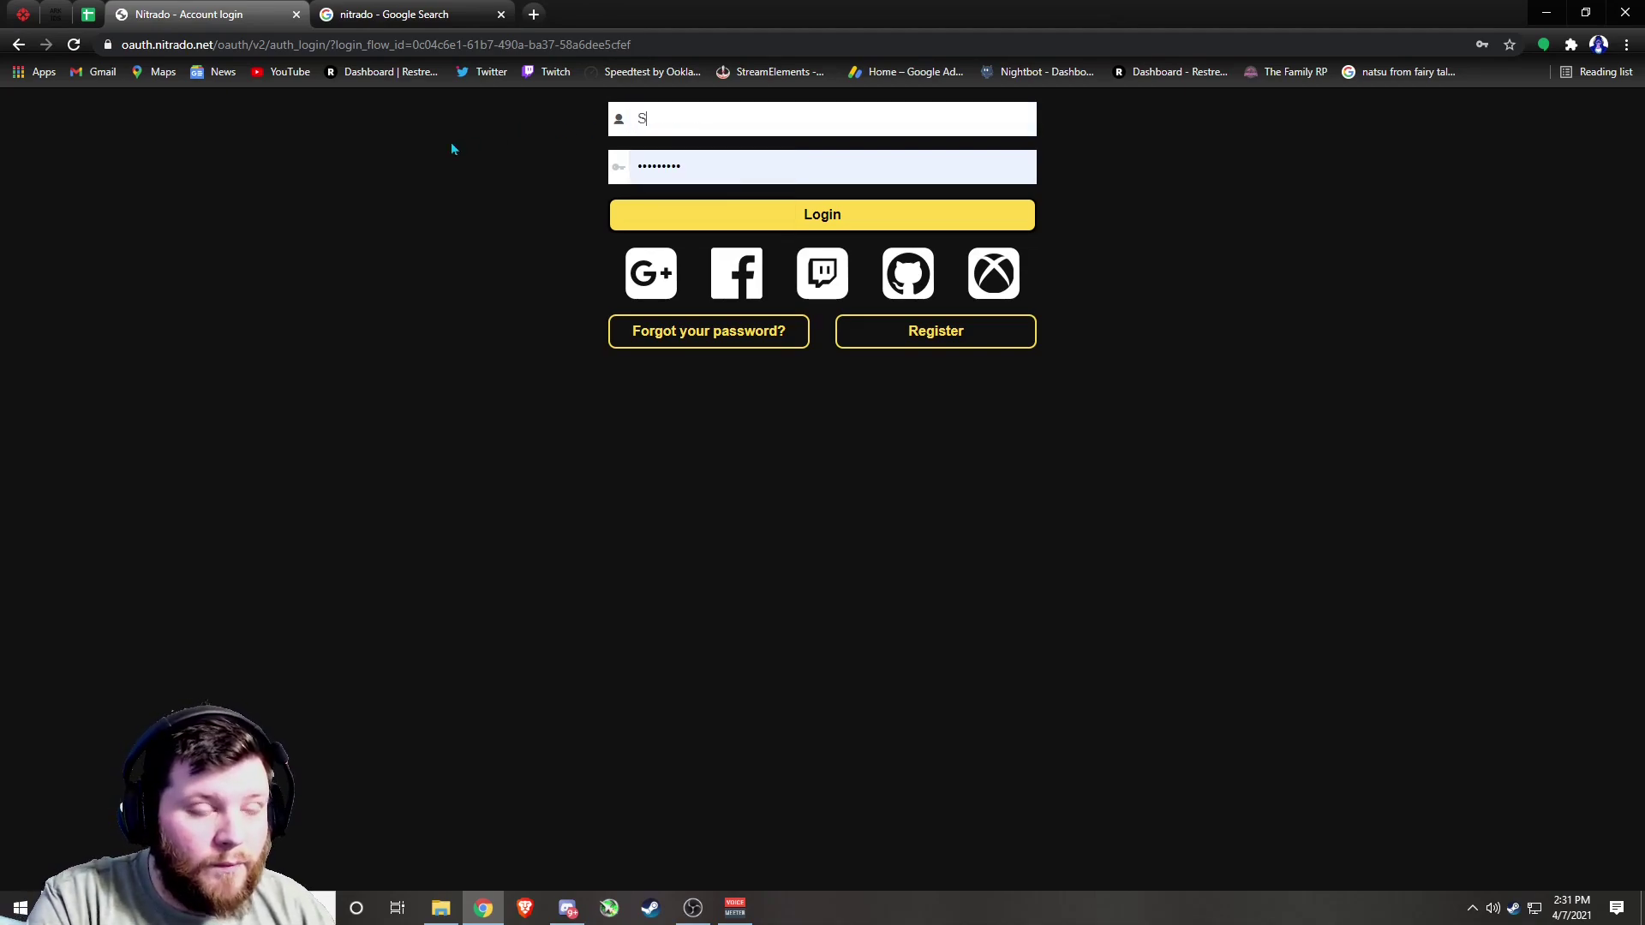
type("asquatch")
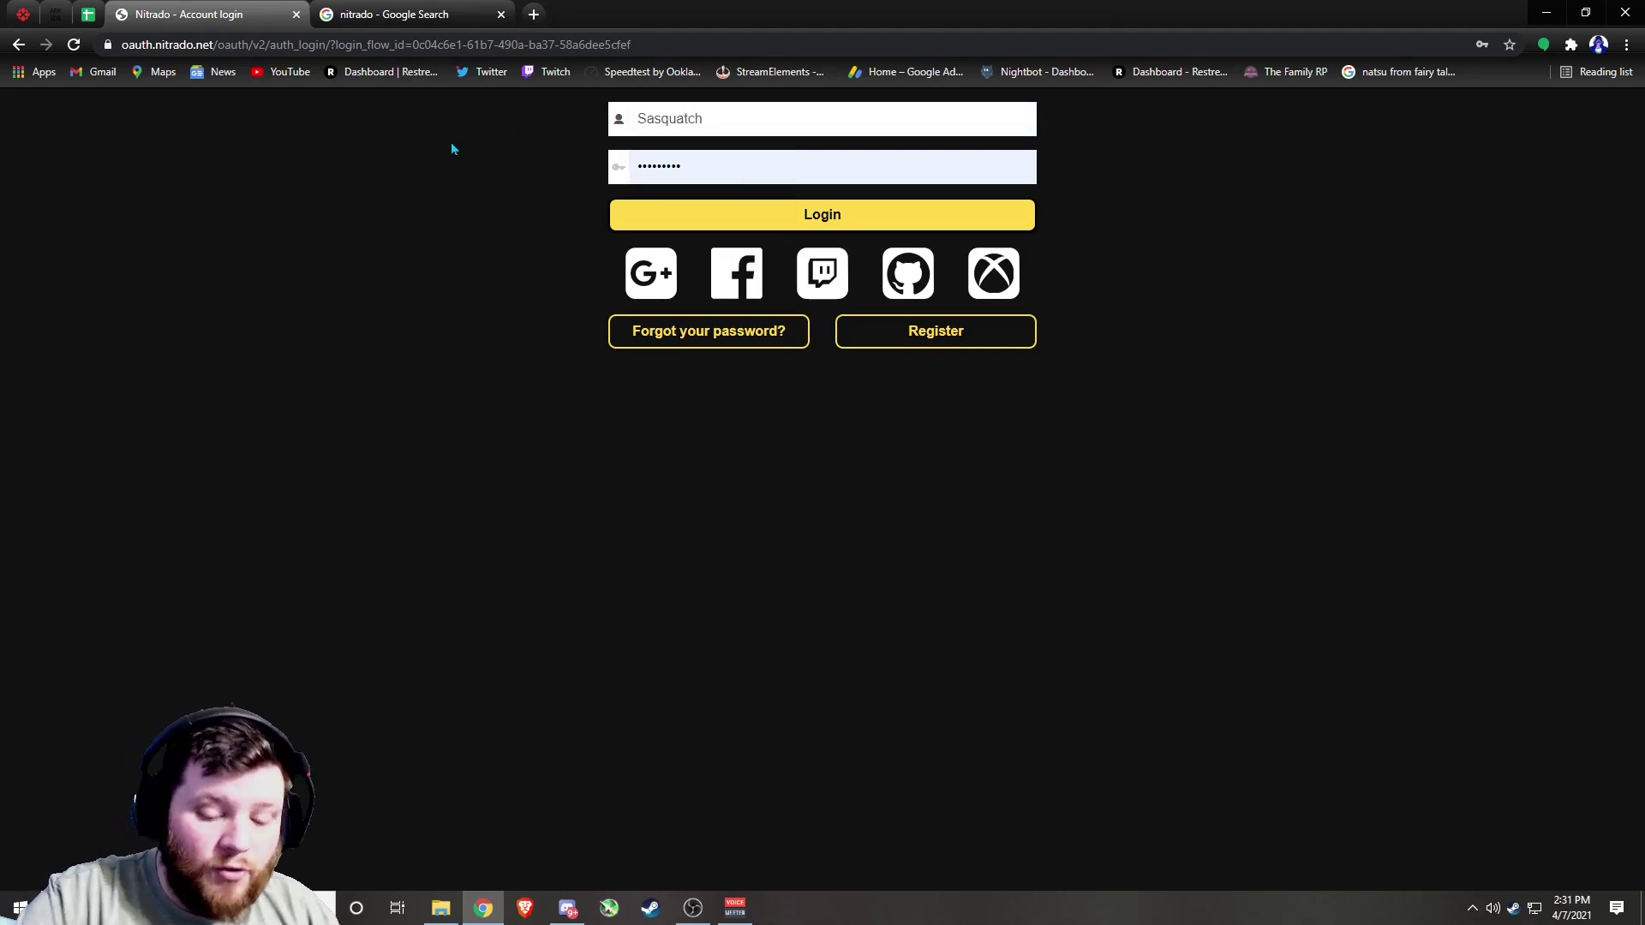
type("93")
double_click(716, 166)
type("•••")
key("BackSpace")
key("BackSpace")
type("••••••••••")
left_click(732, 215)
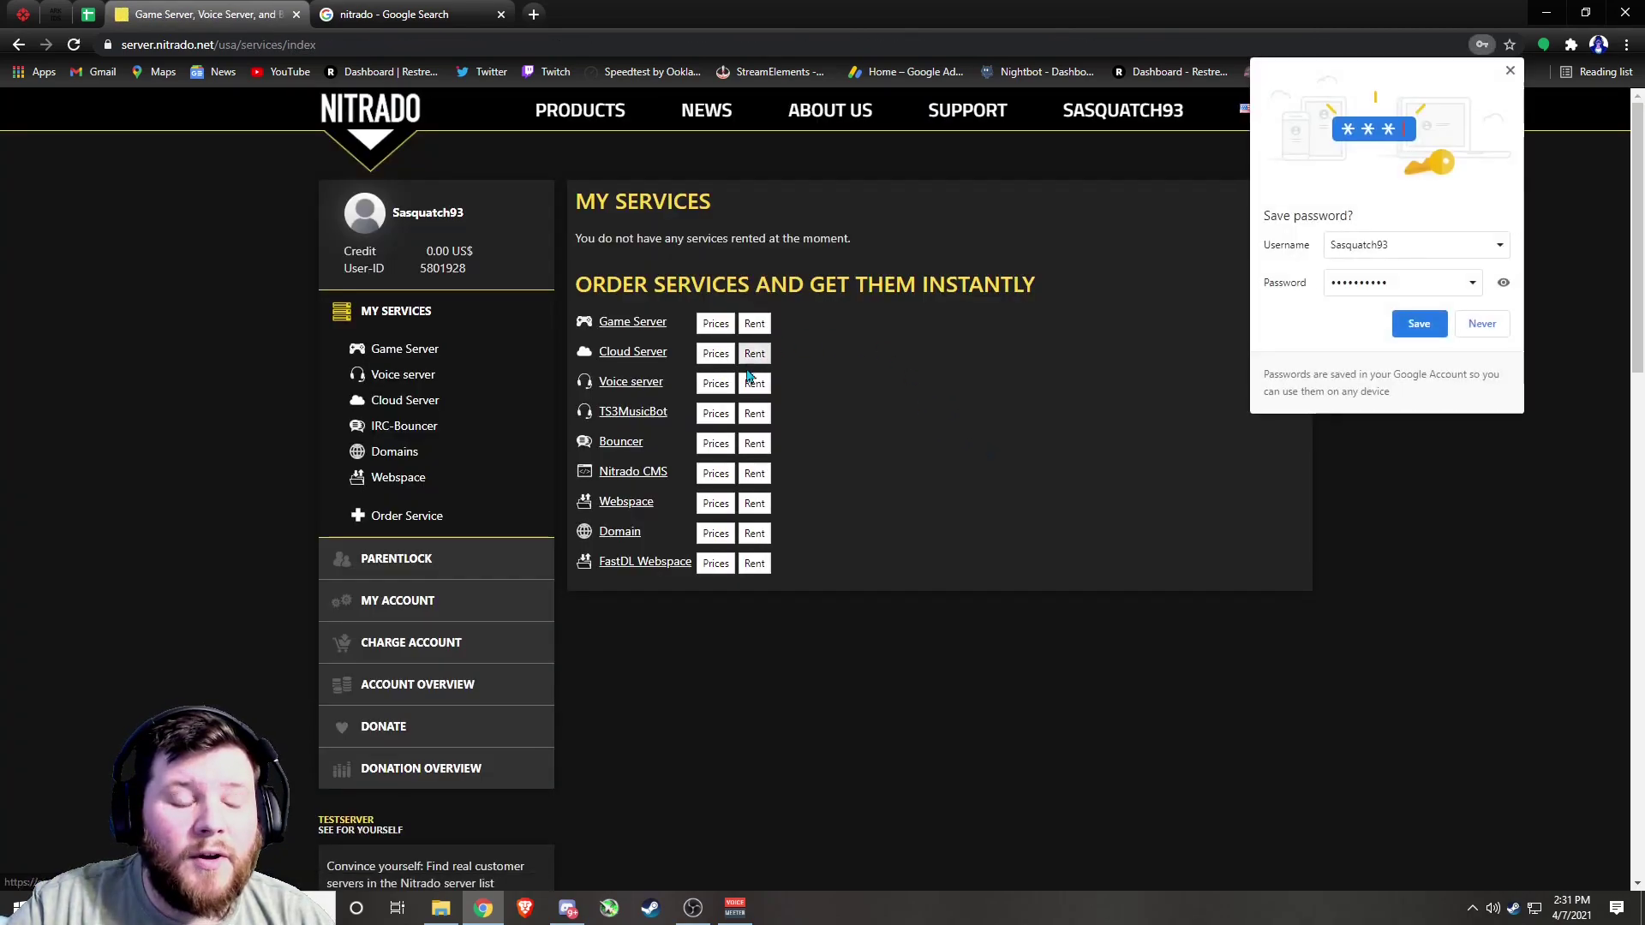
Decline saving the password and review the empty My Services page with 0.00 US$ credit
left_click(1482, 326)
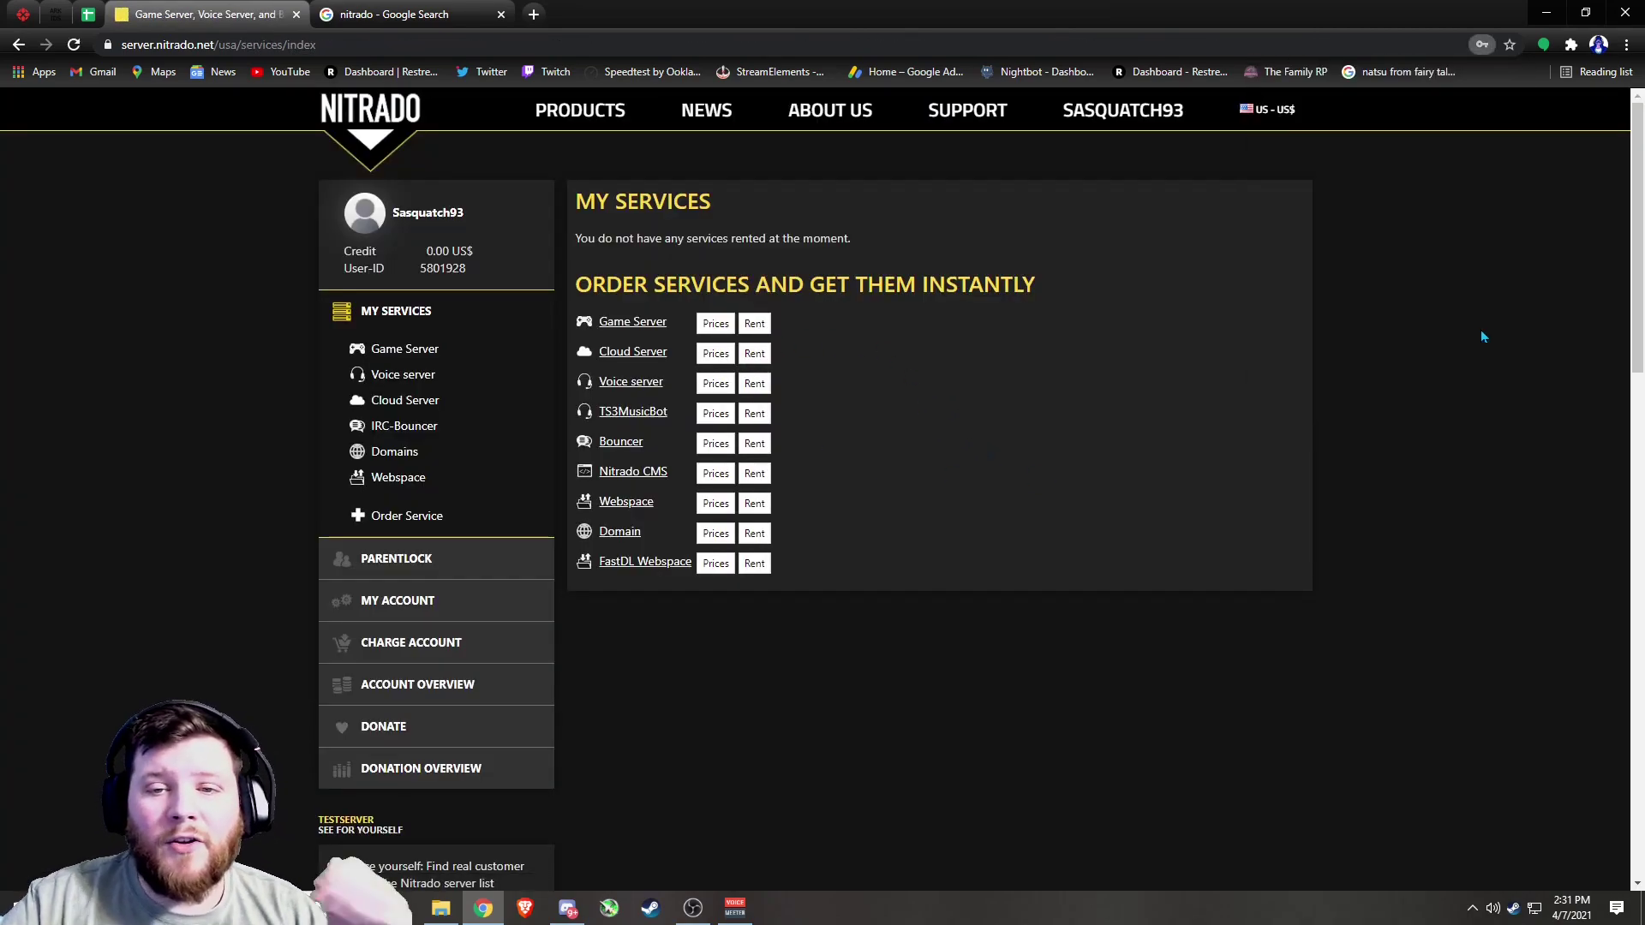
mouse_move(1252, 130)
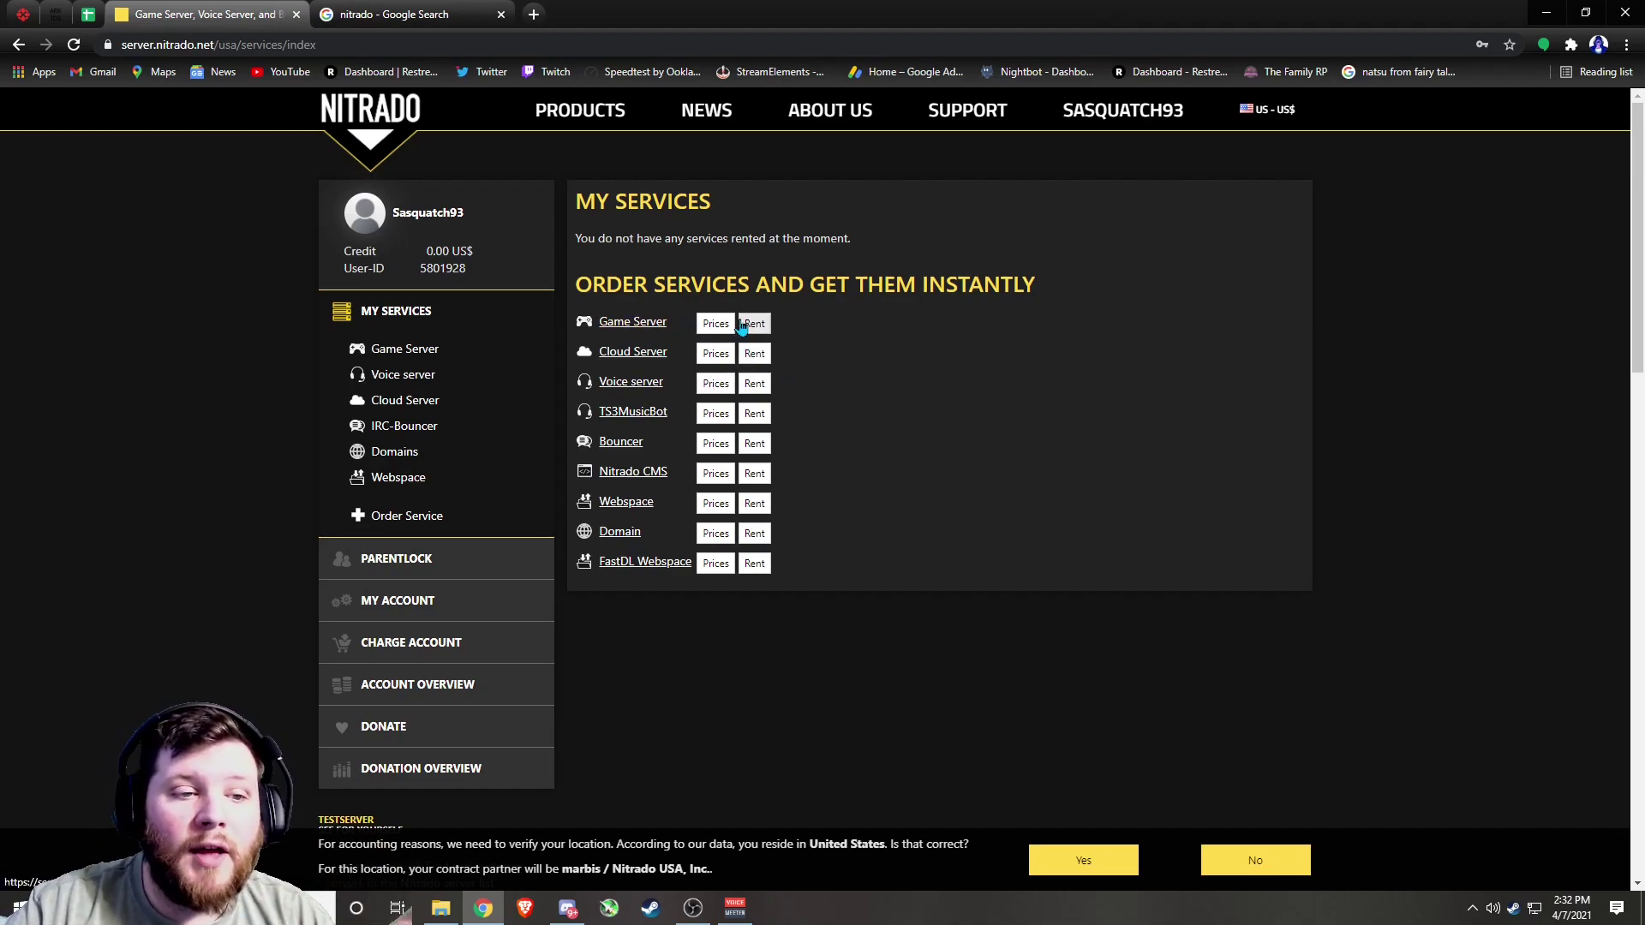
Start a Game Server order with ARK: Survival Evolved (Smartphone / Mobile) as the starting game
left_click(665, 330)
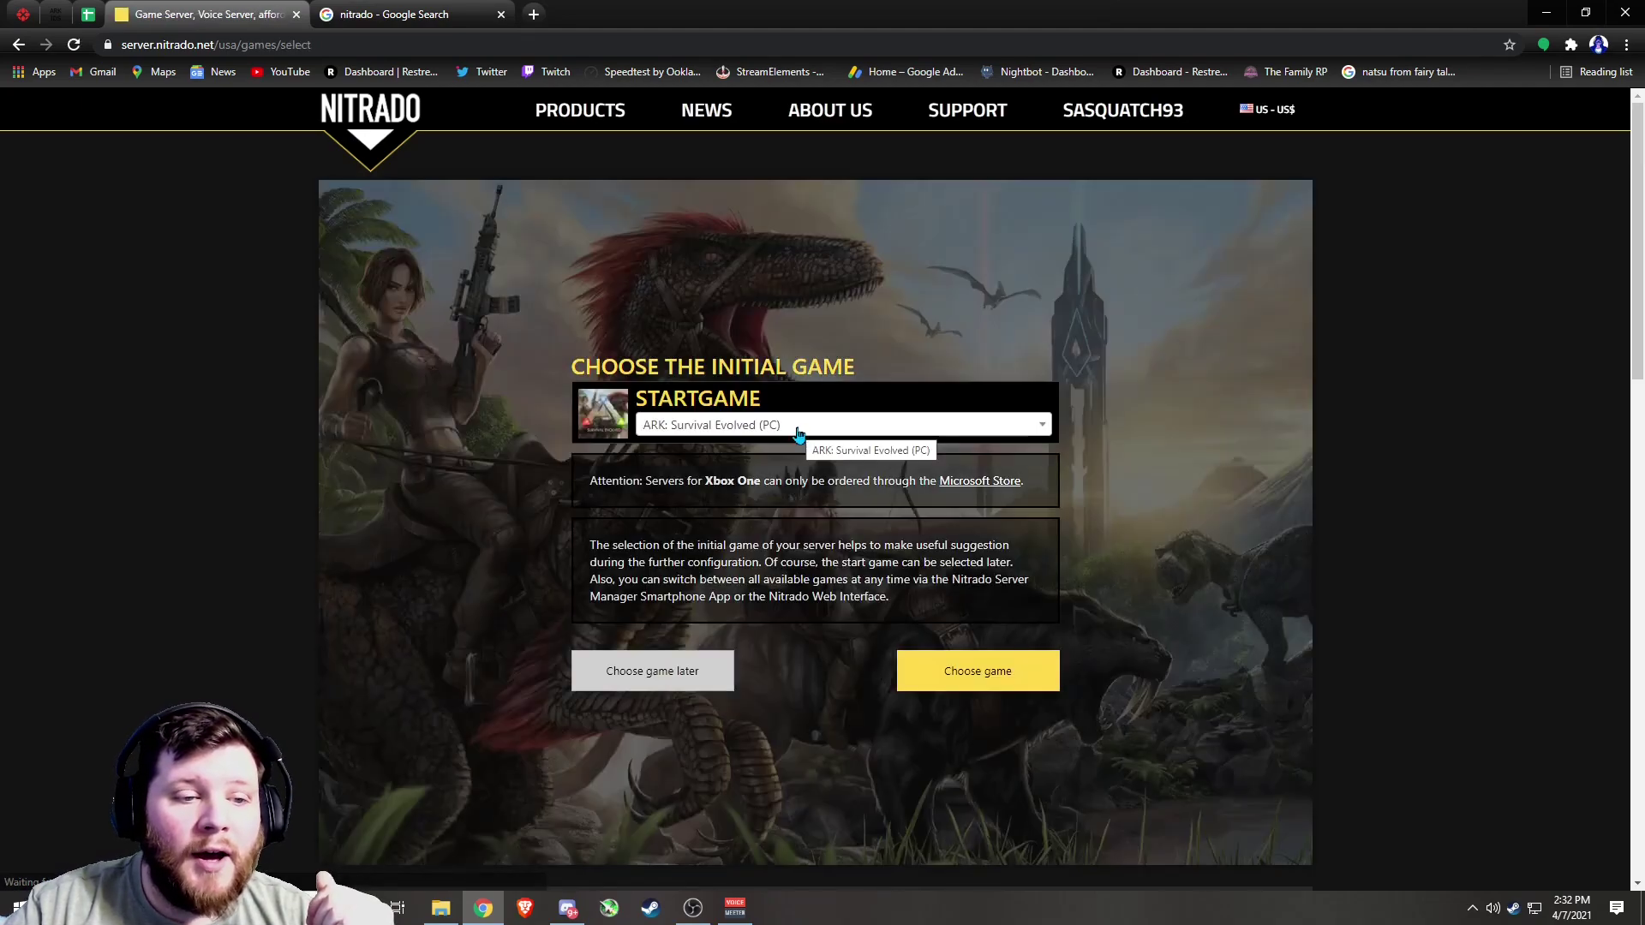
left_click(797, 431)
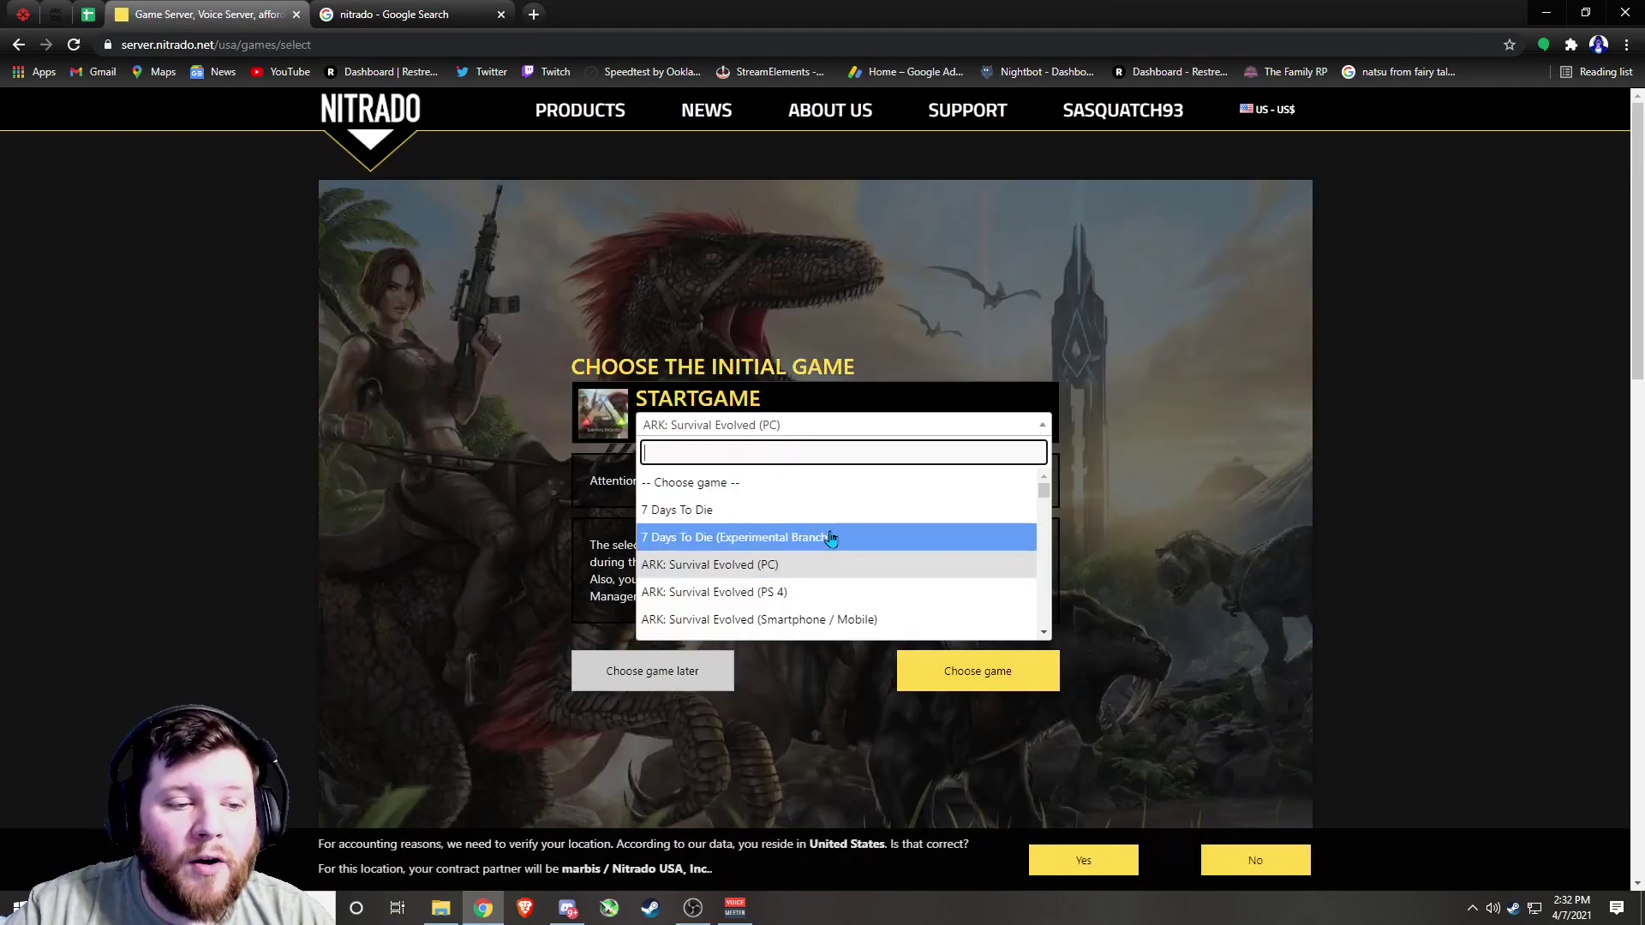
scroll(833, 570, "down", 2)
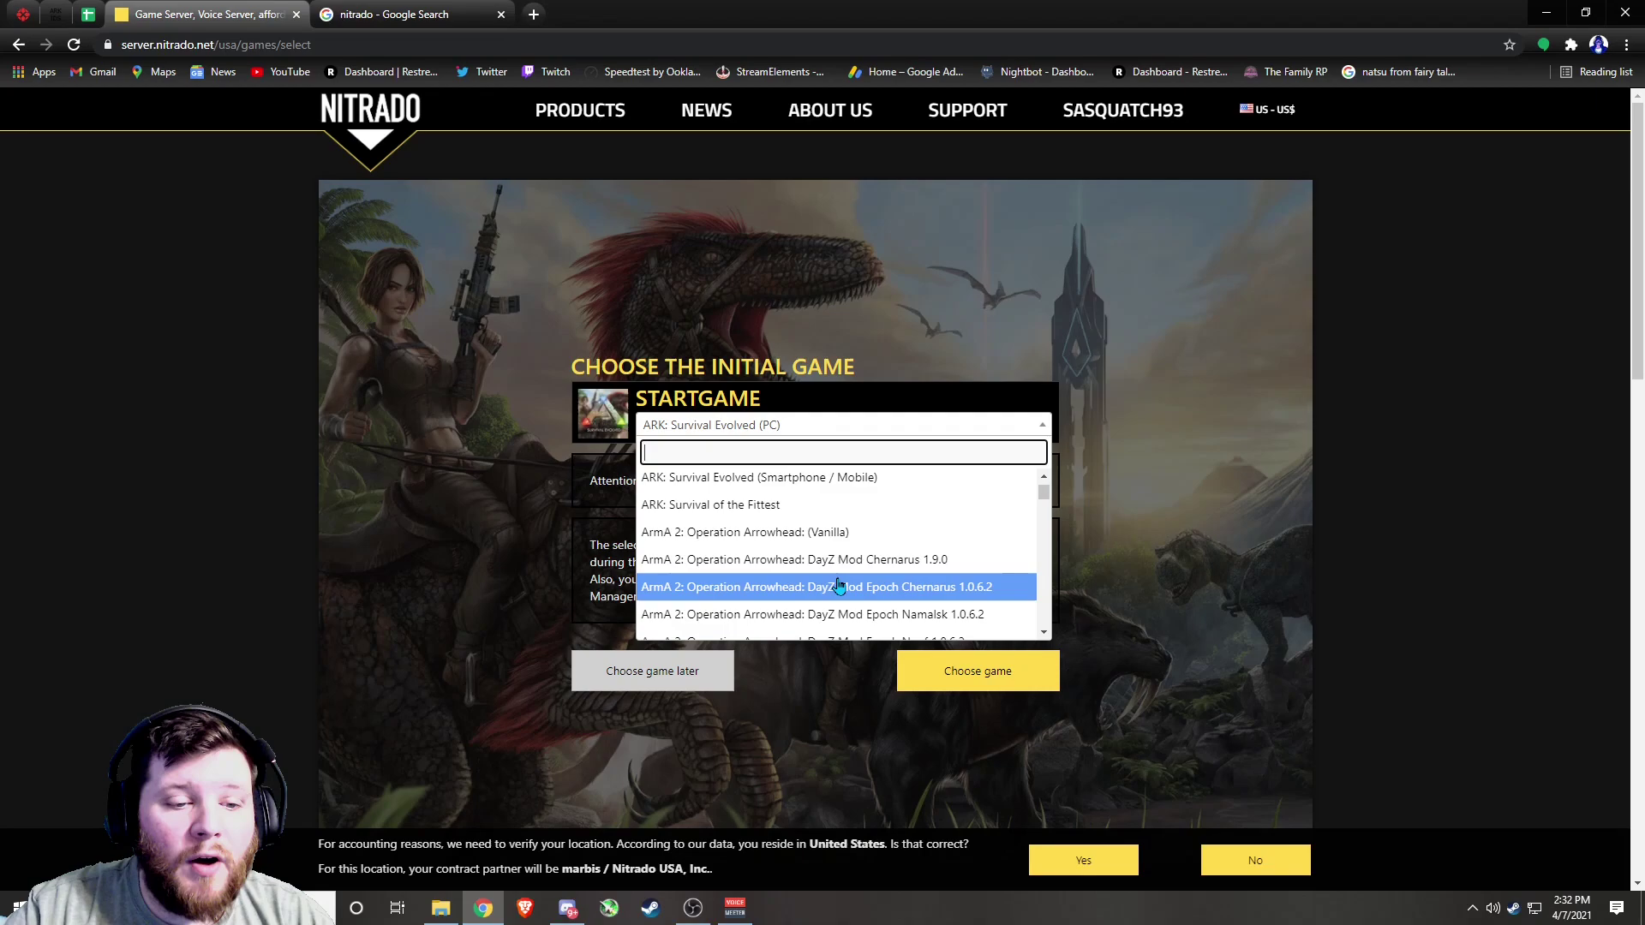
left_click(836, 480)
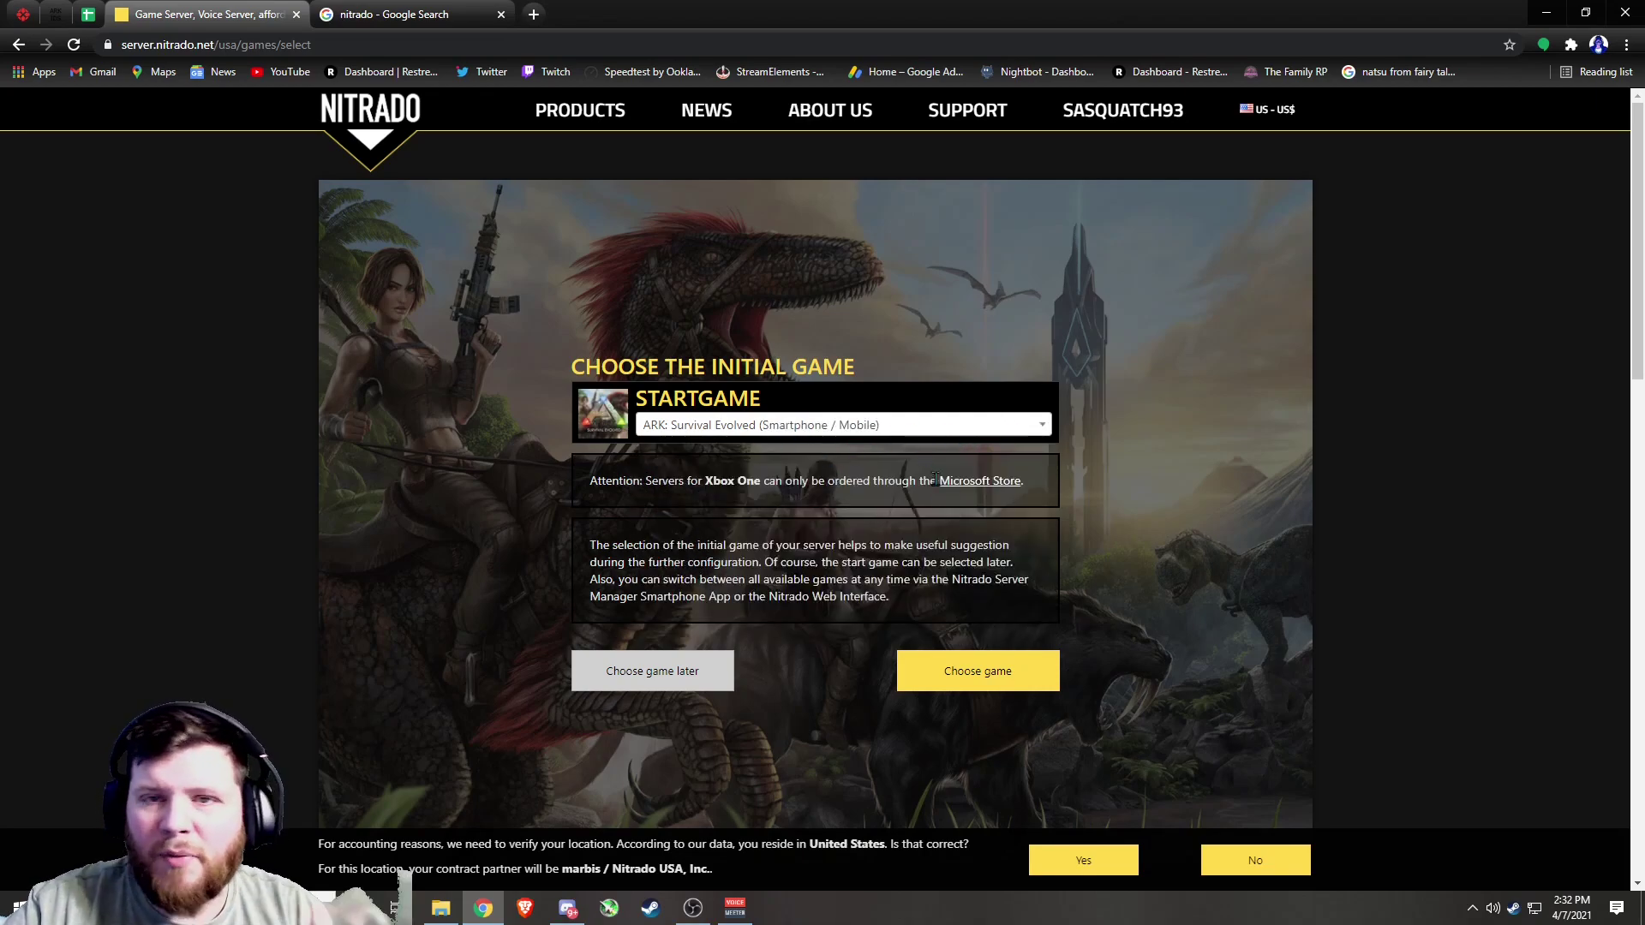
left_click(958, 677)
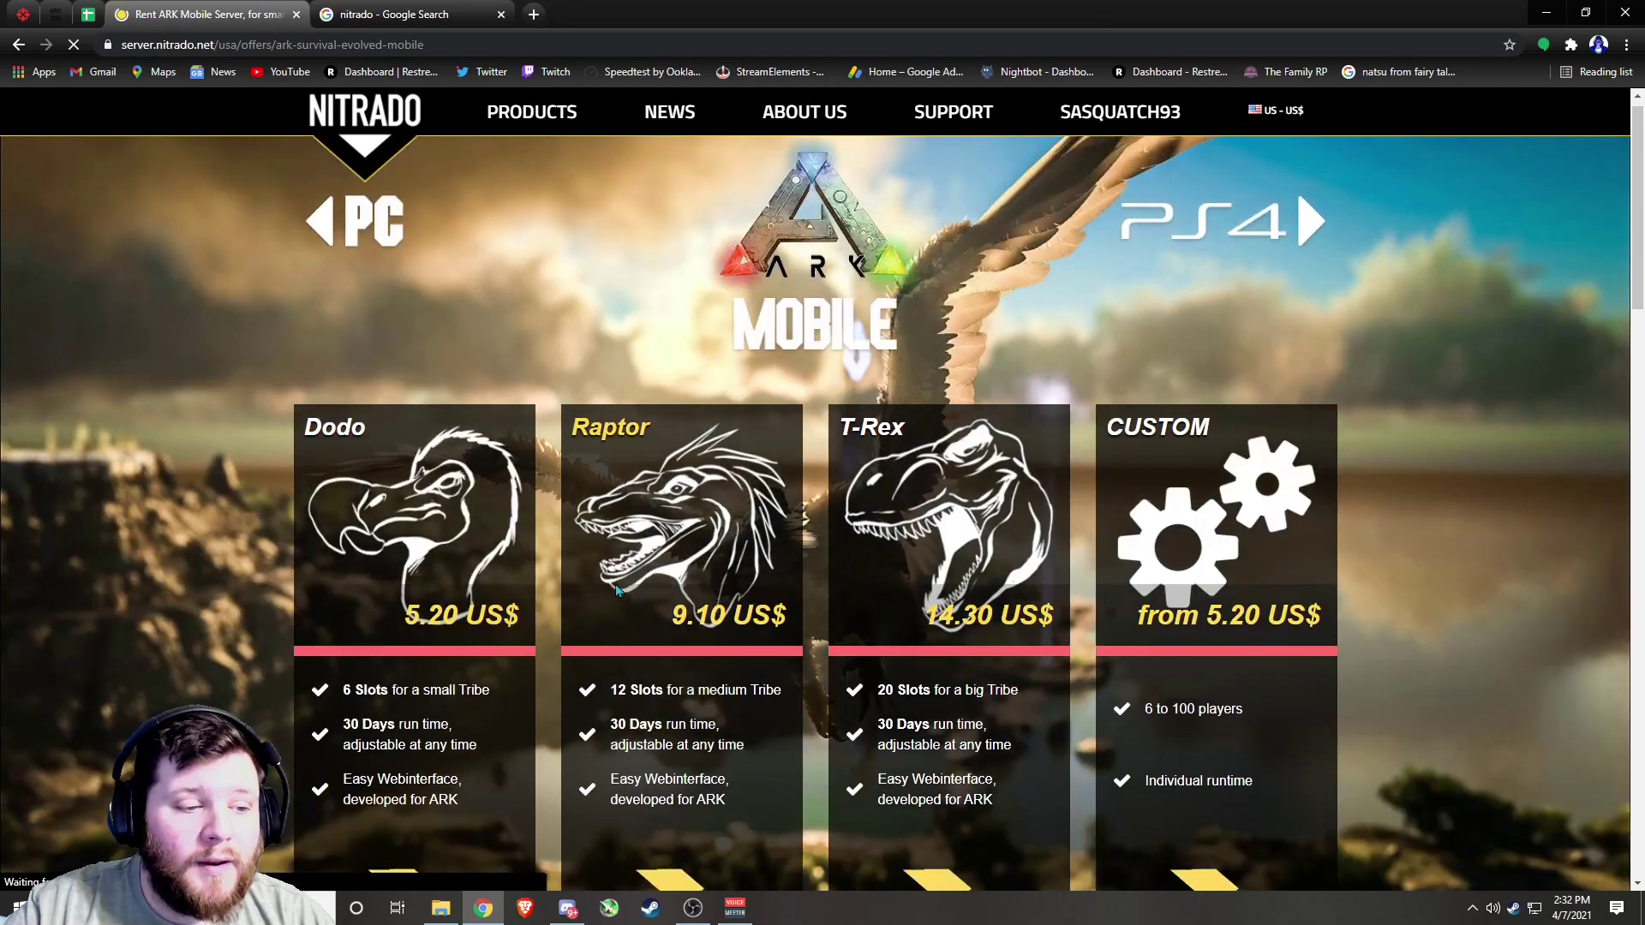
Choose the CUSTOM plan from the ARK Mobile offer cards
scroll(615, 584, "down", 1)
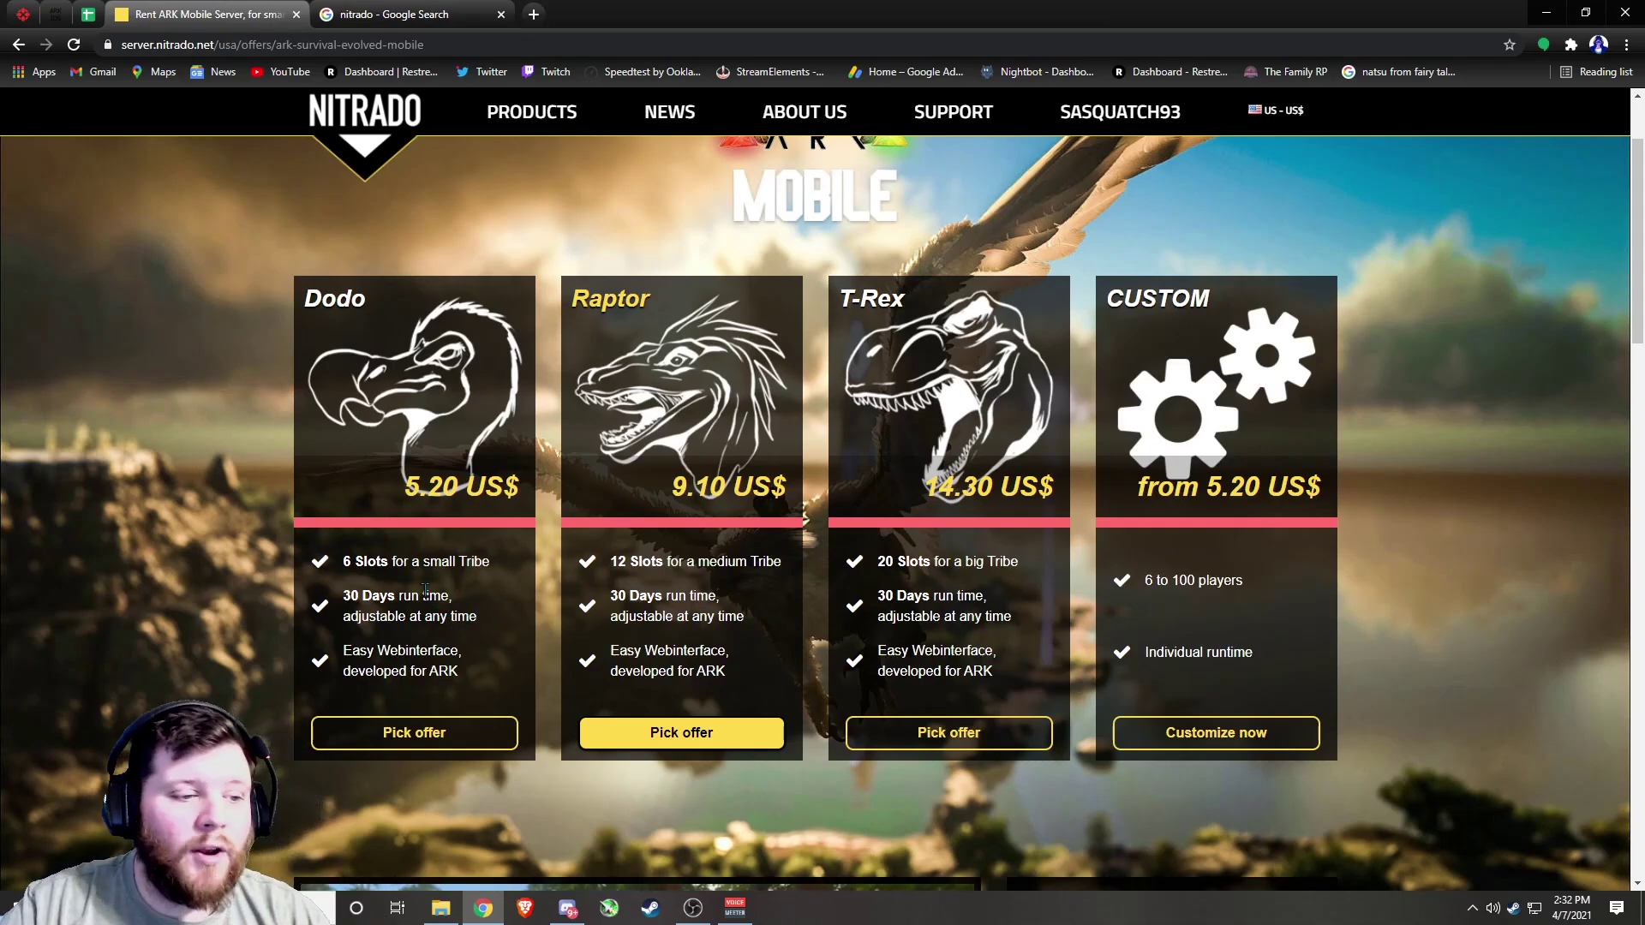
left_click(1211, 737)
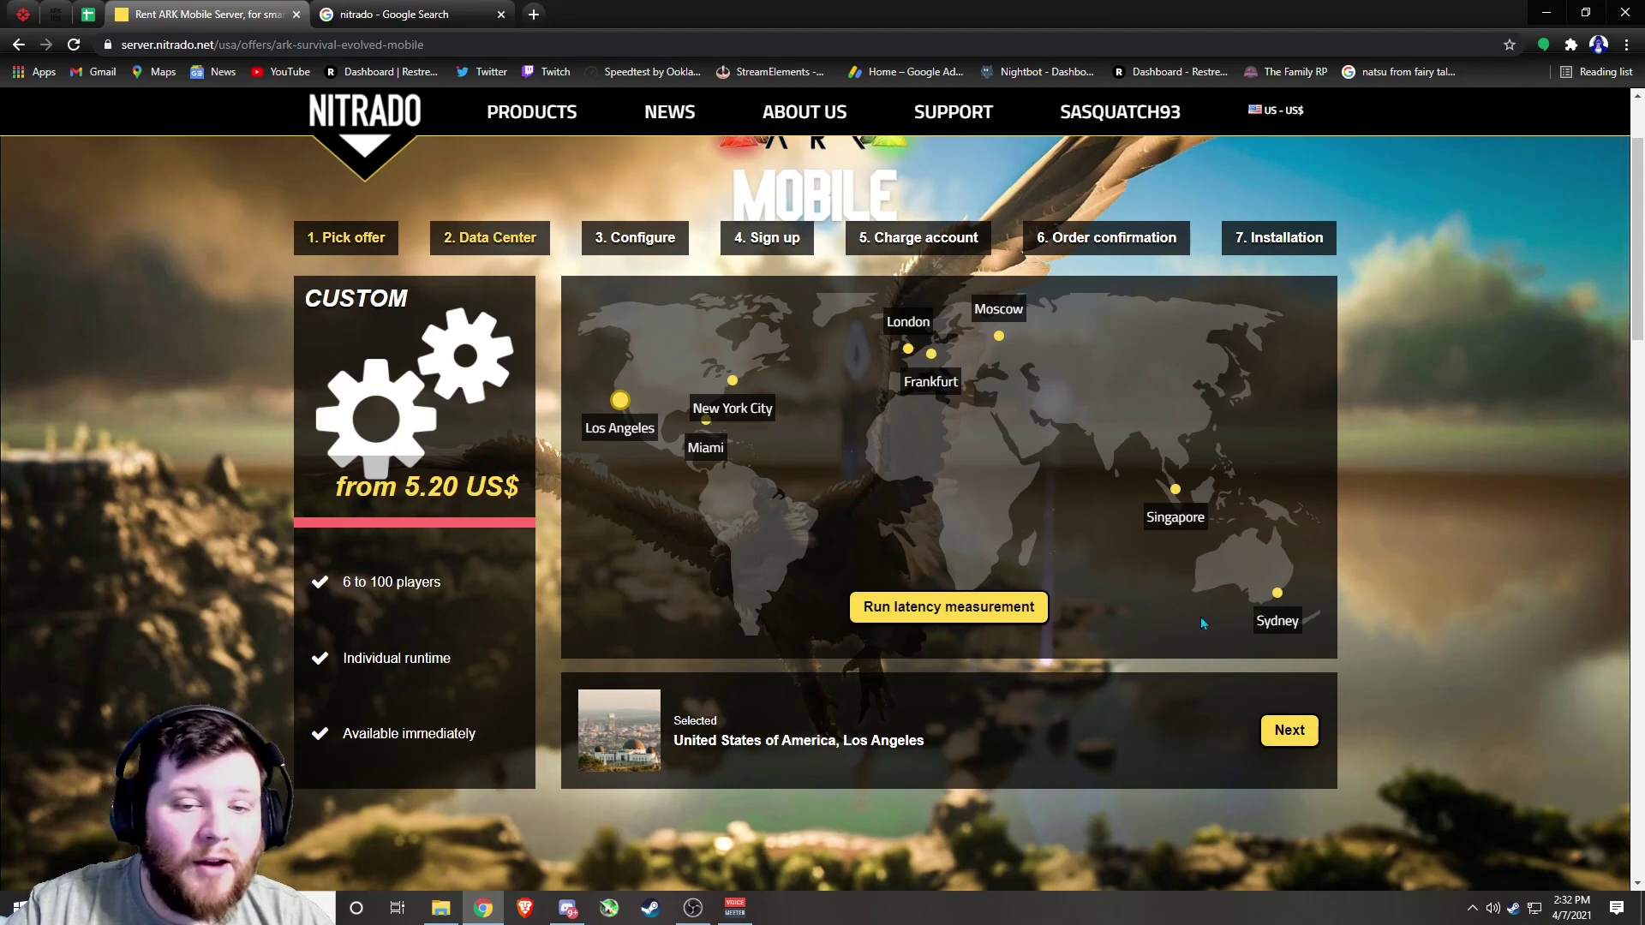
Run the latency measurement and keep Los Angeles (37ms) as the data center
left_click(732, 381)
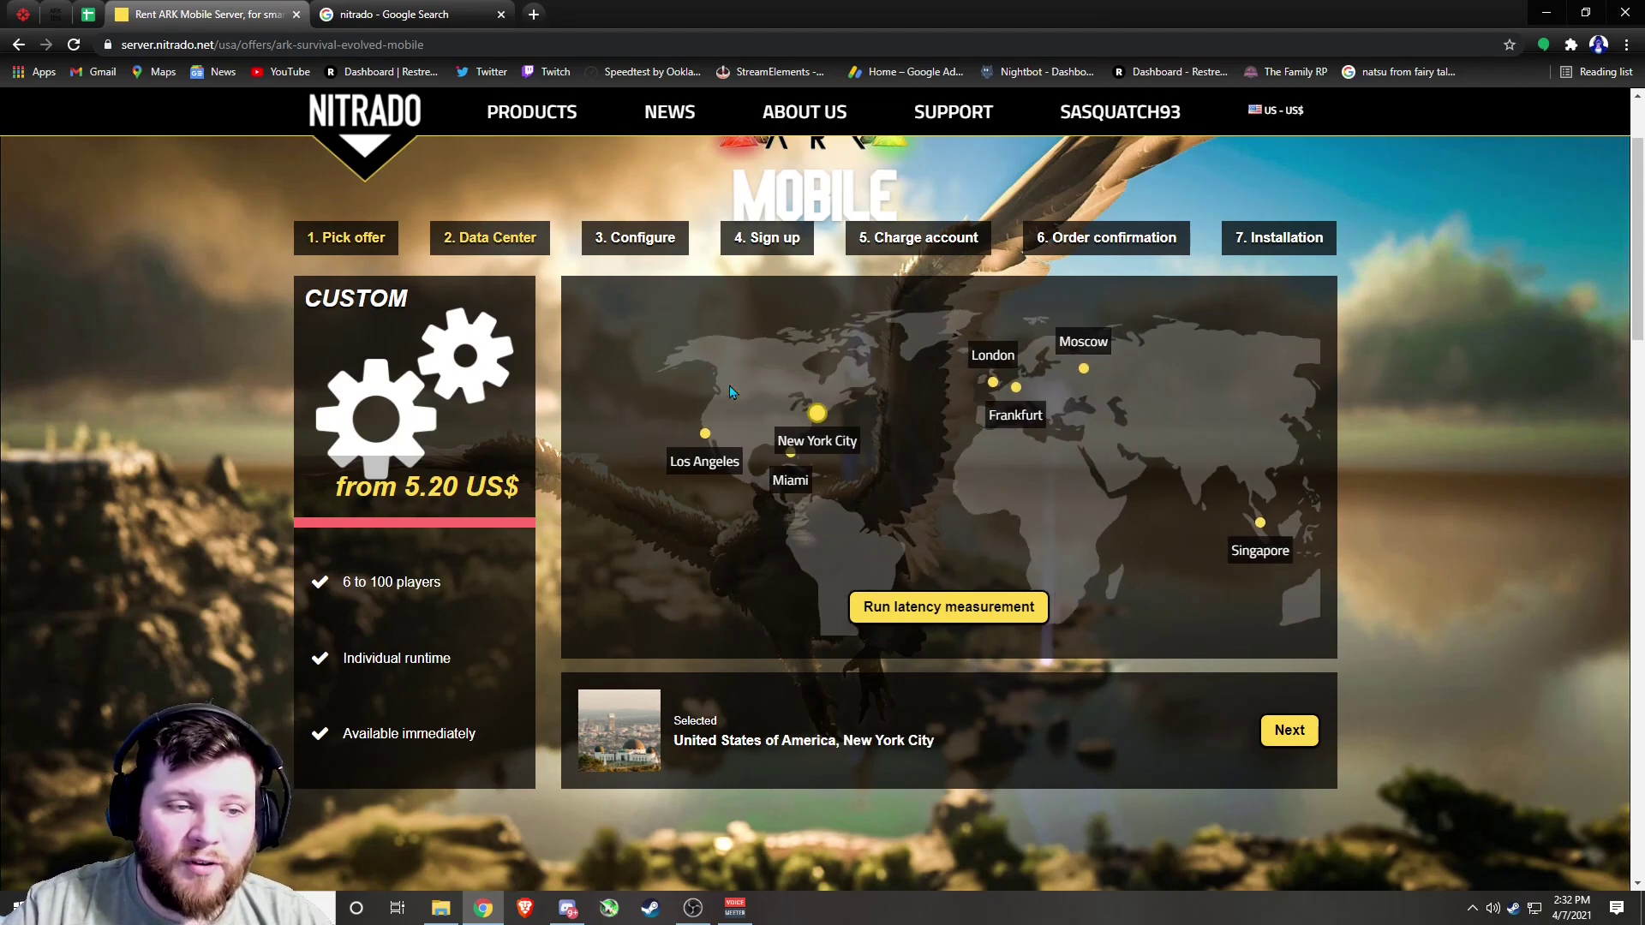
left_click(955, 614)
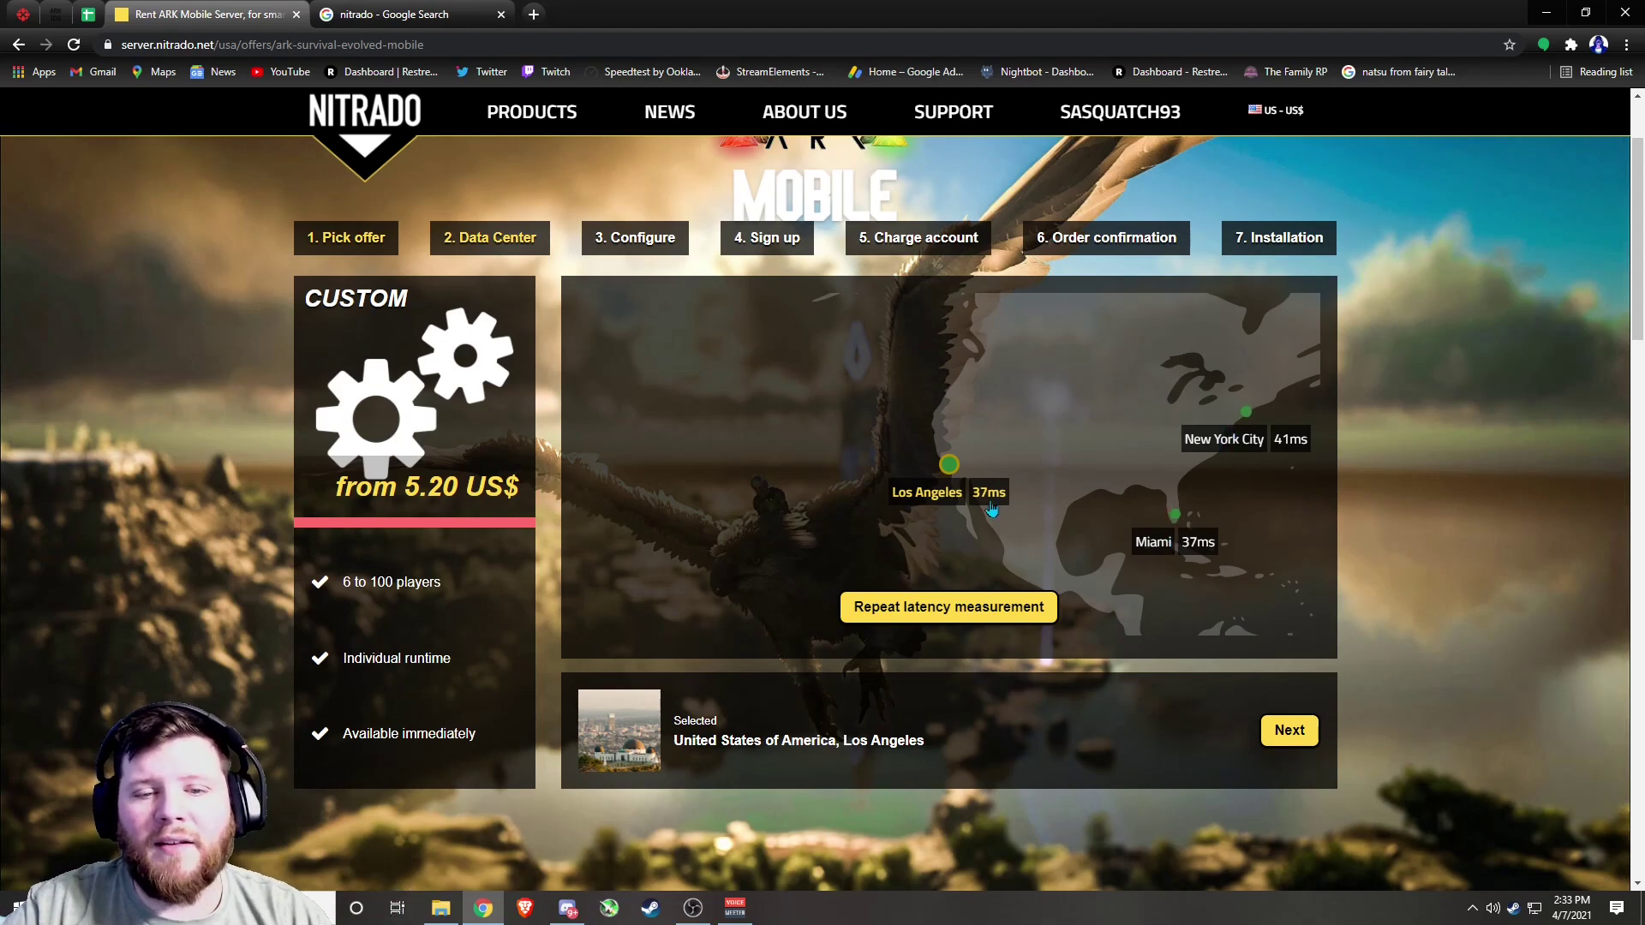
left_click(1246, 413)
left_click(651, 519)
Compare the Publicserver and Publicserver Basic plans at 42, 20 and 50 slots
left_click(1292, 732)
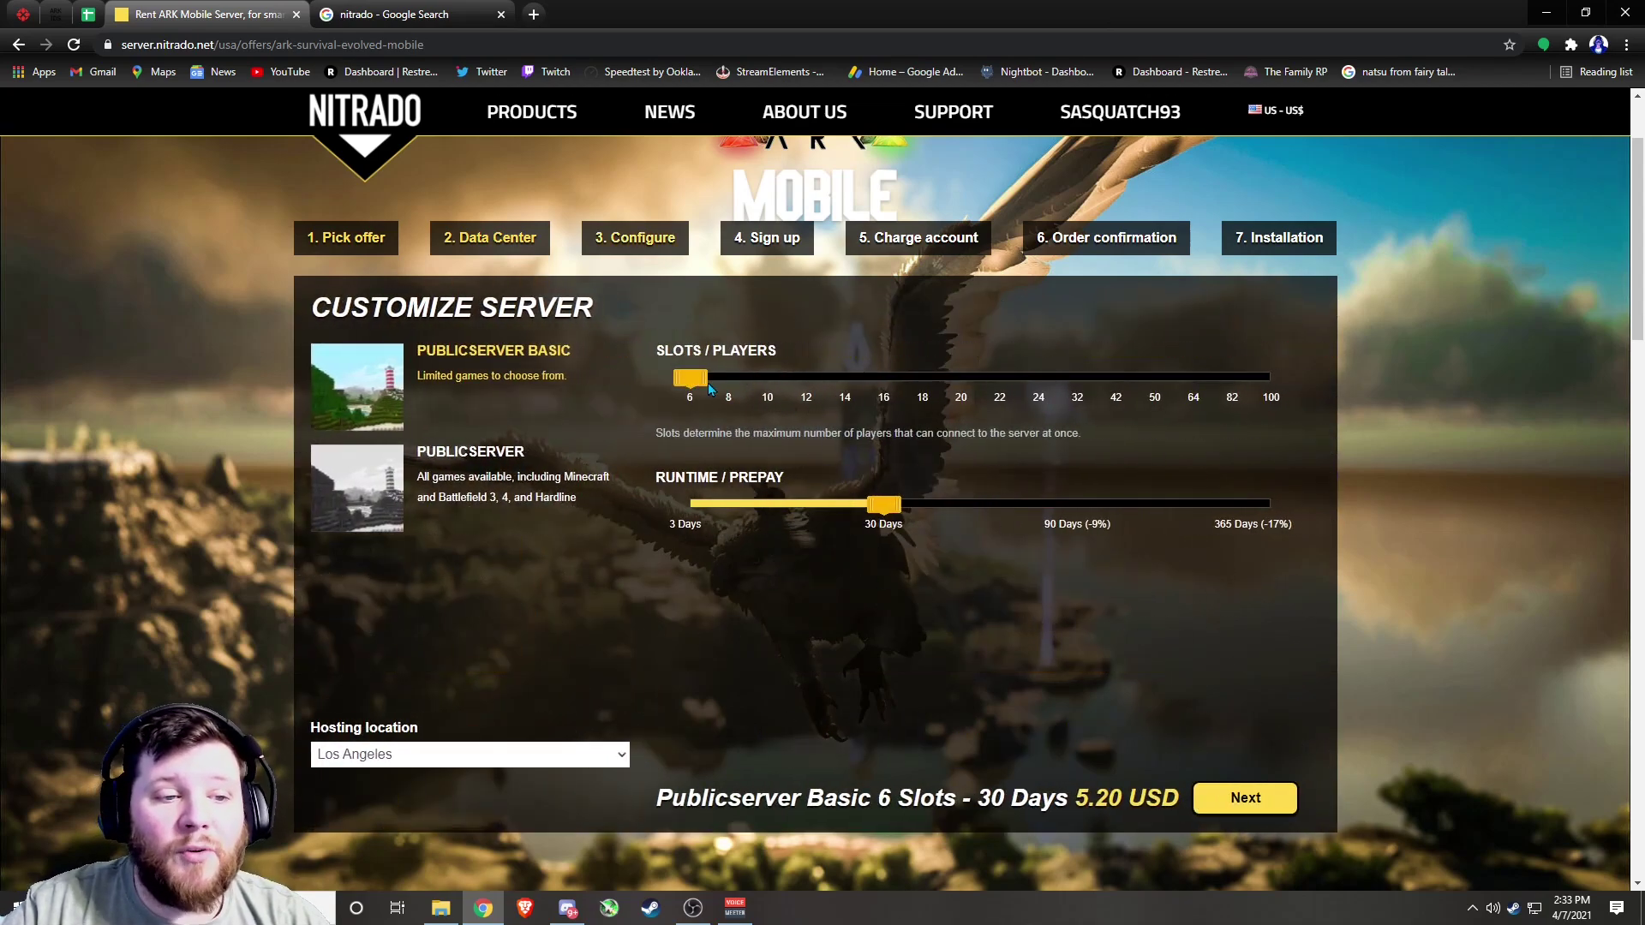
left_click_drag(707, 385, 1340, 416)
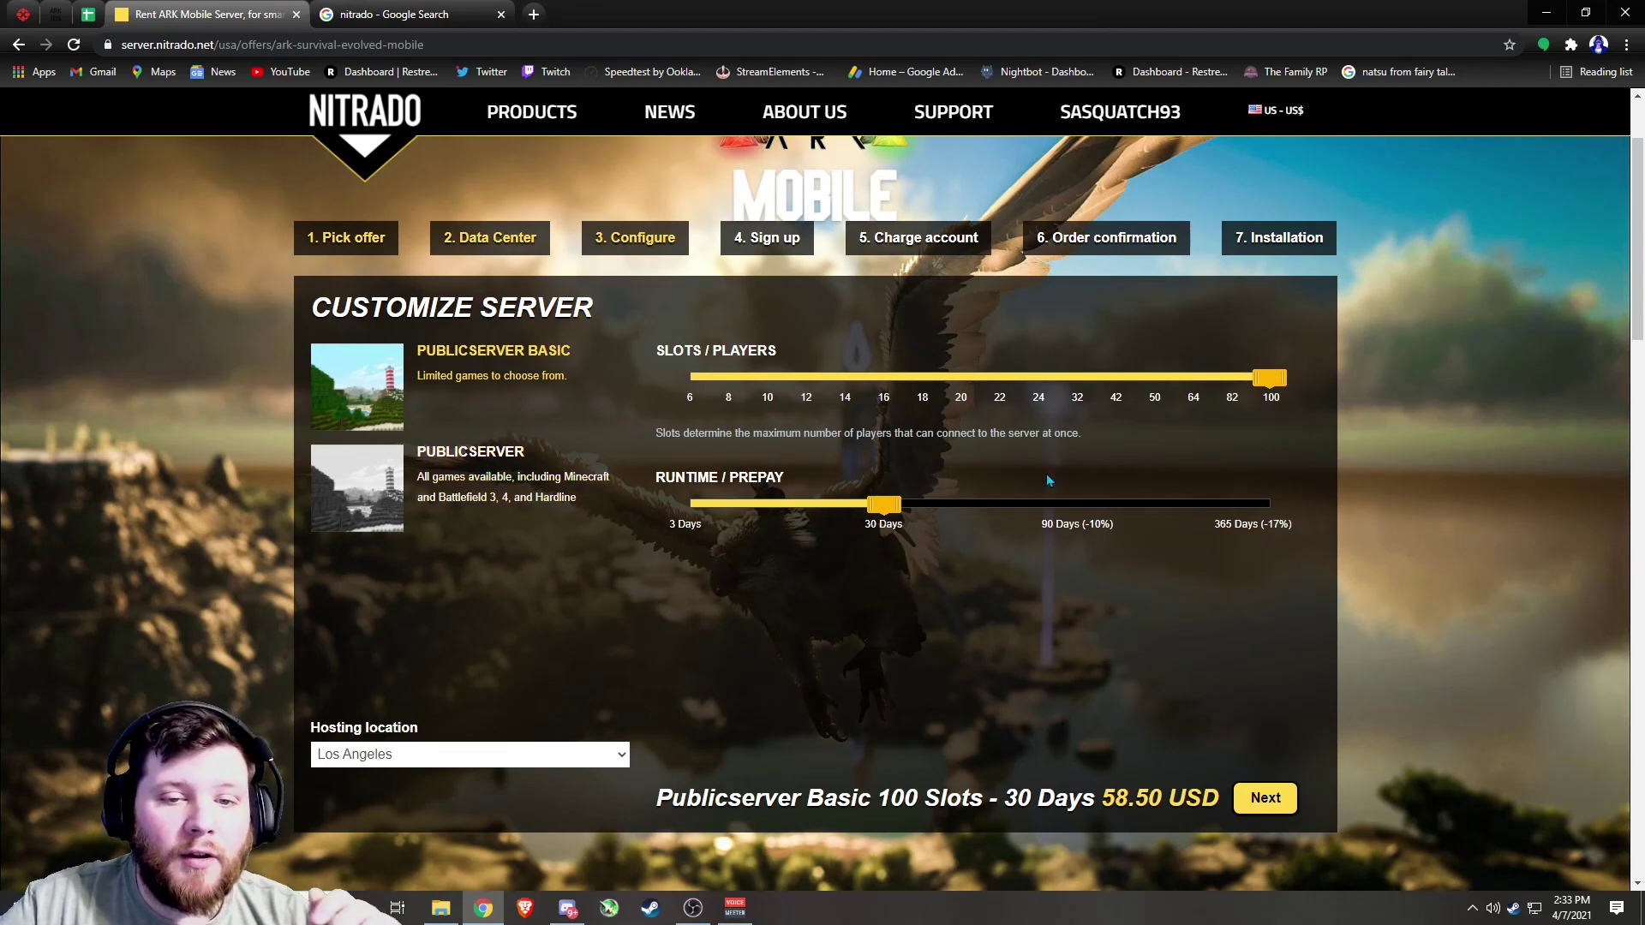
left_click(959, 391)
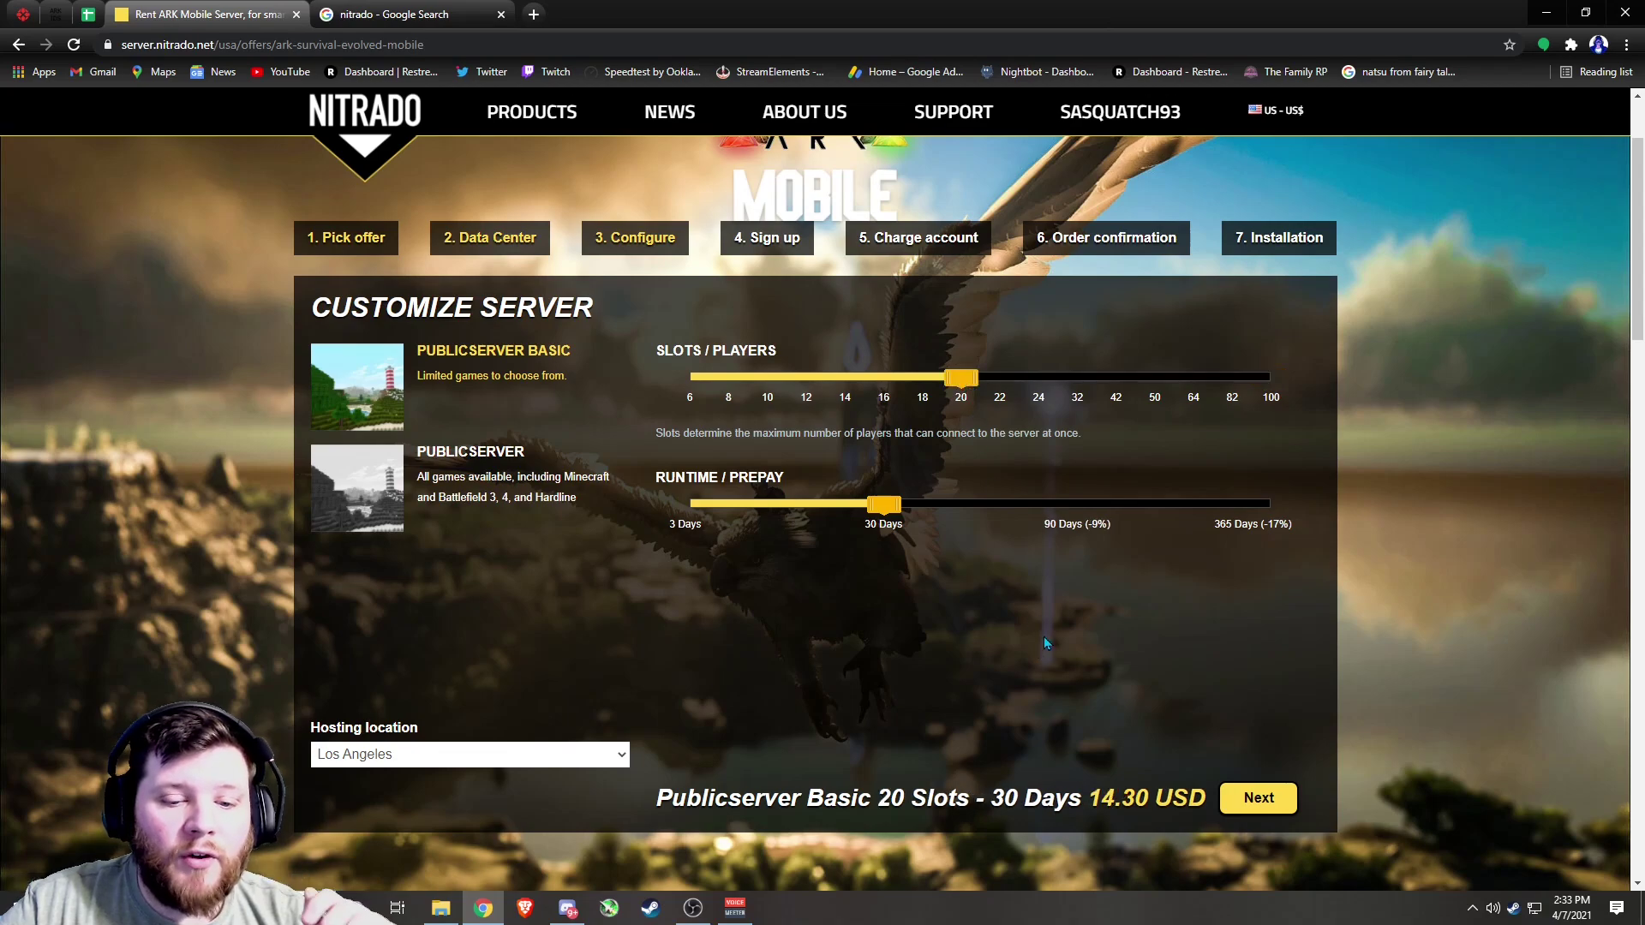
left_click(504, 460)
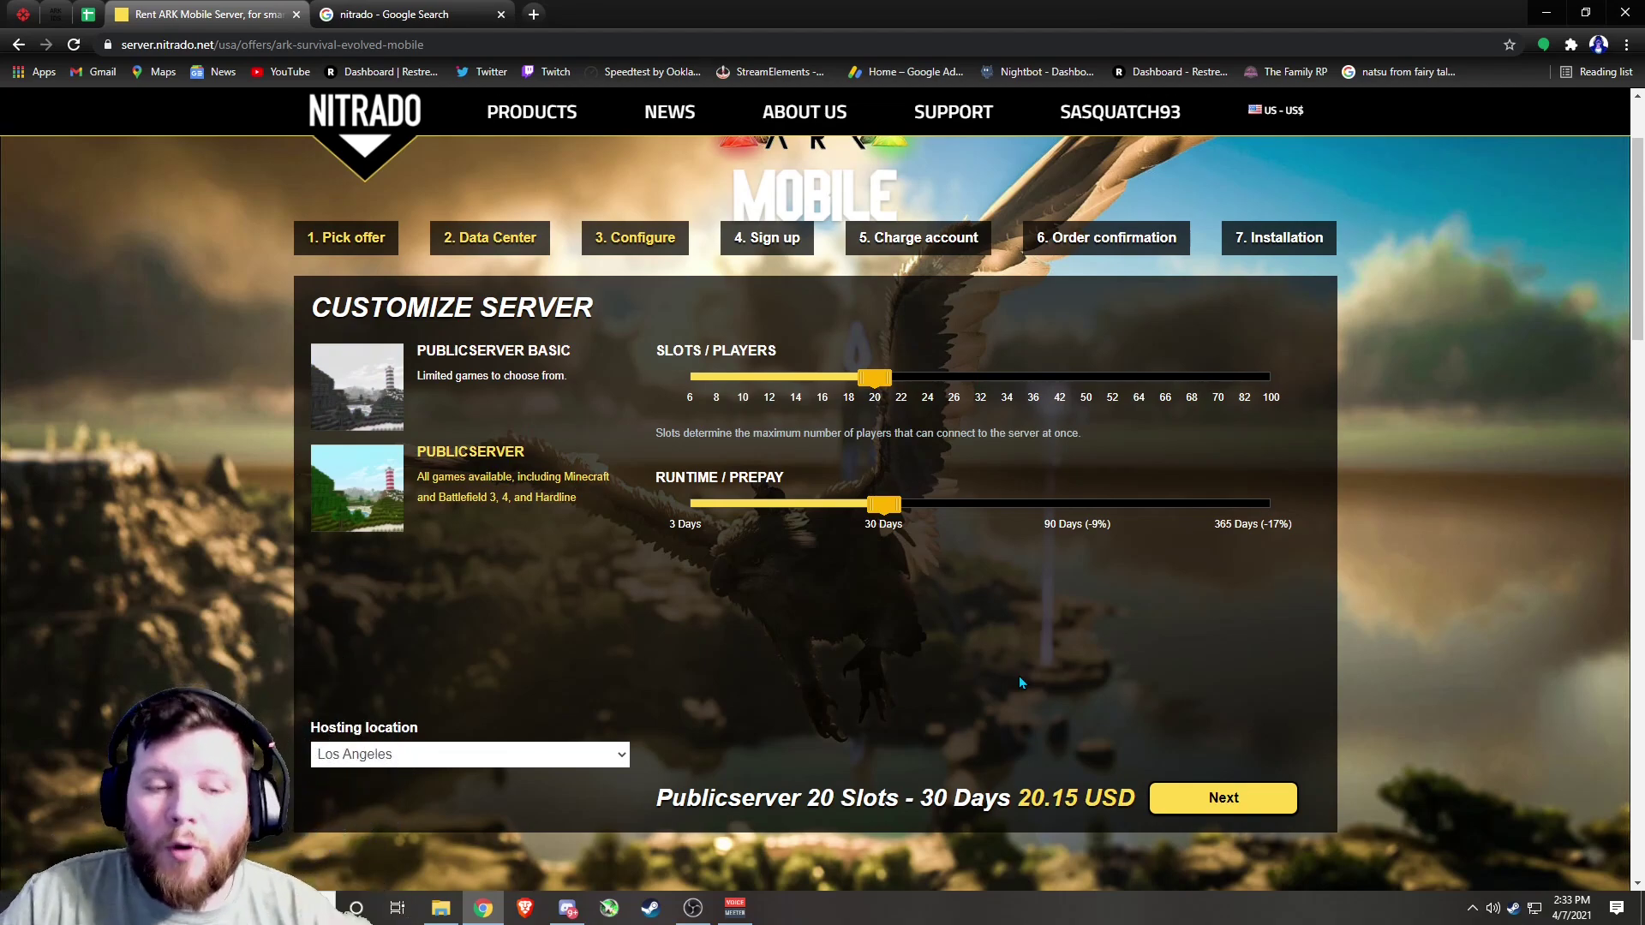
left_click(1083, 382)
left_click(454, 351)
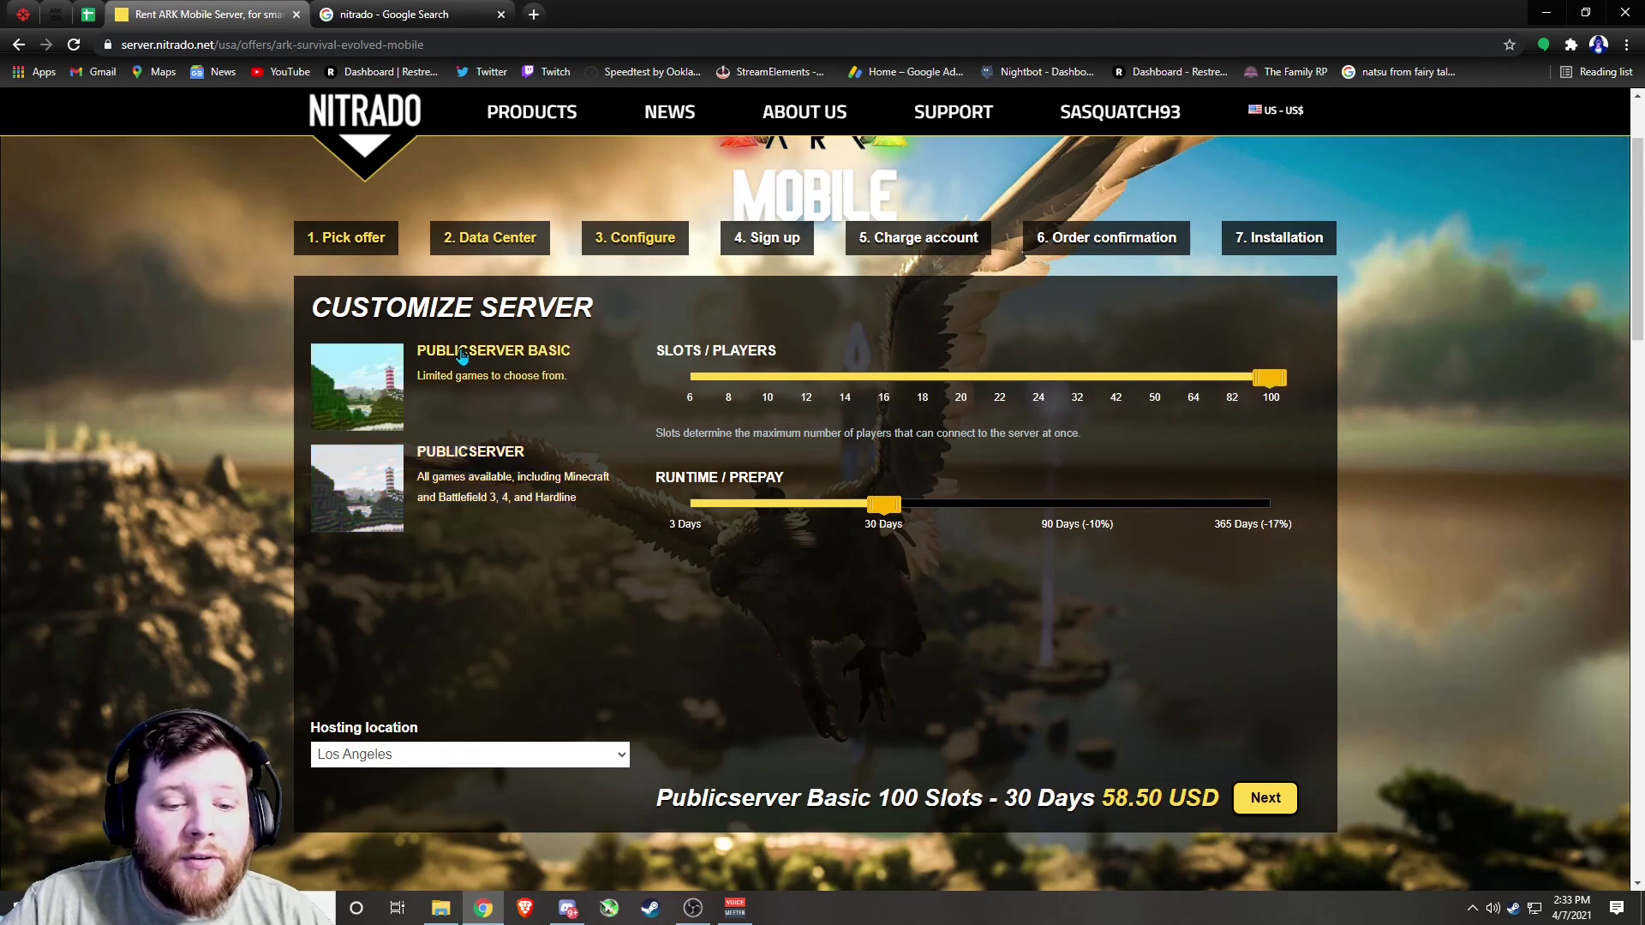
left_click(495, 464)
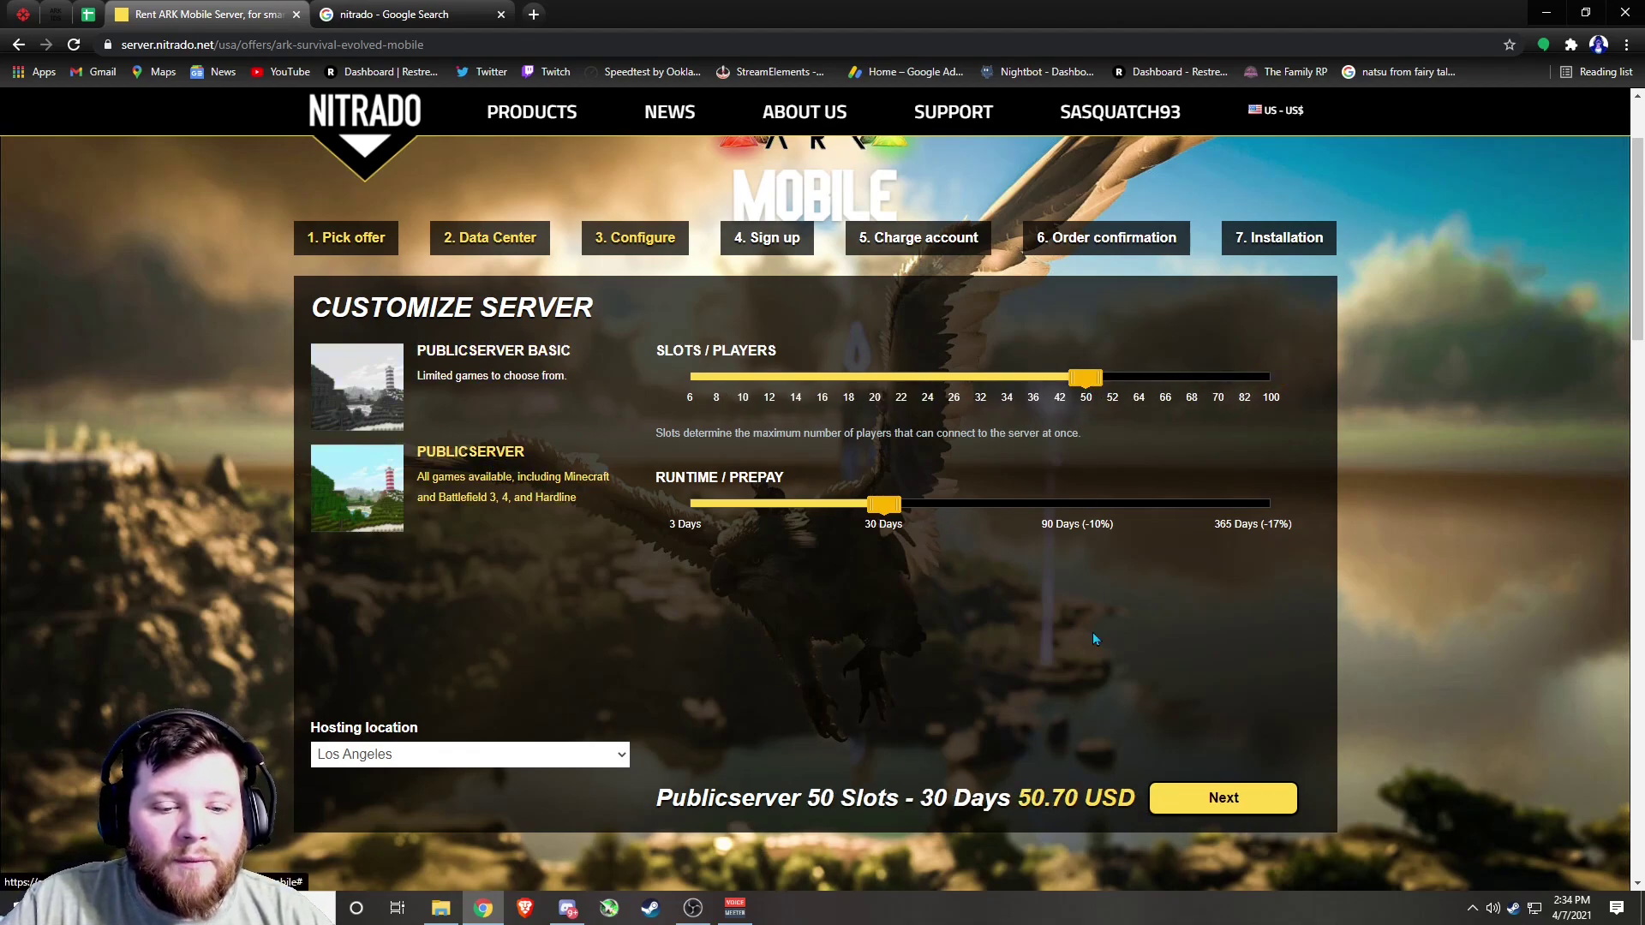
left_click(532, 377)
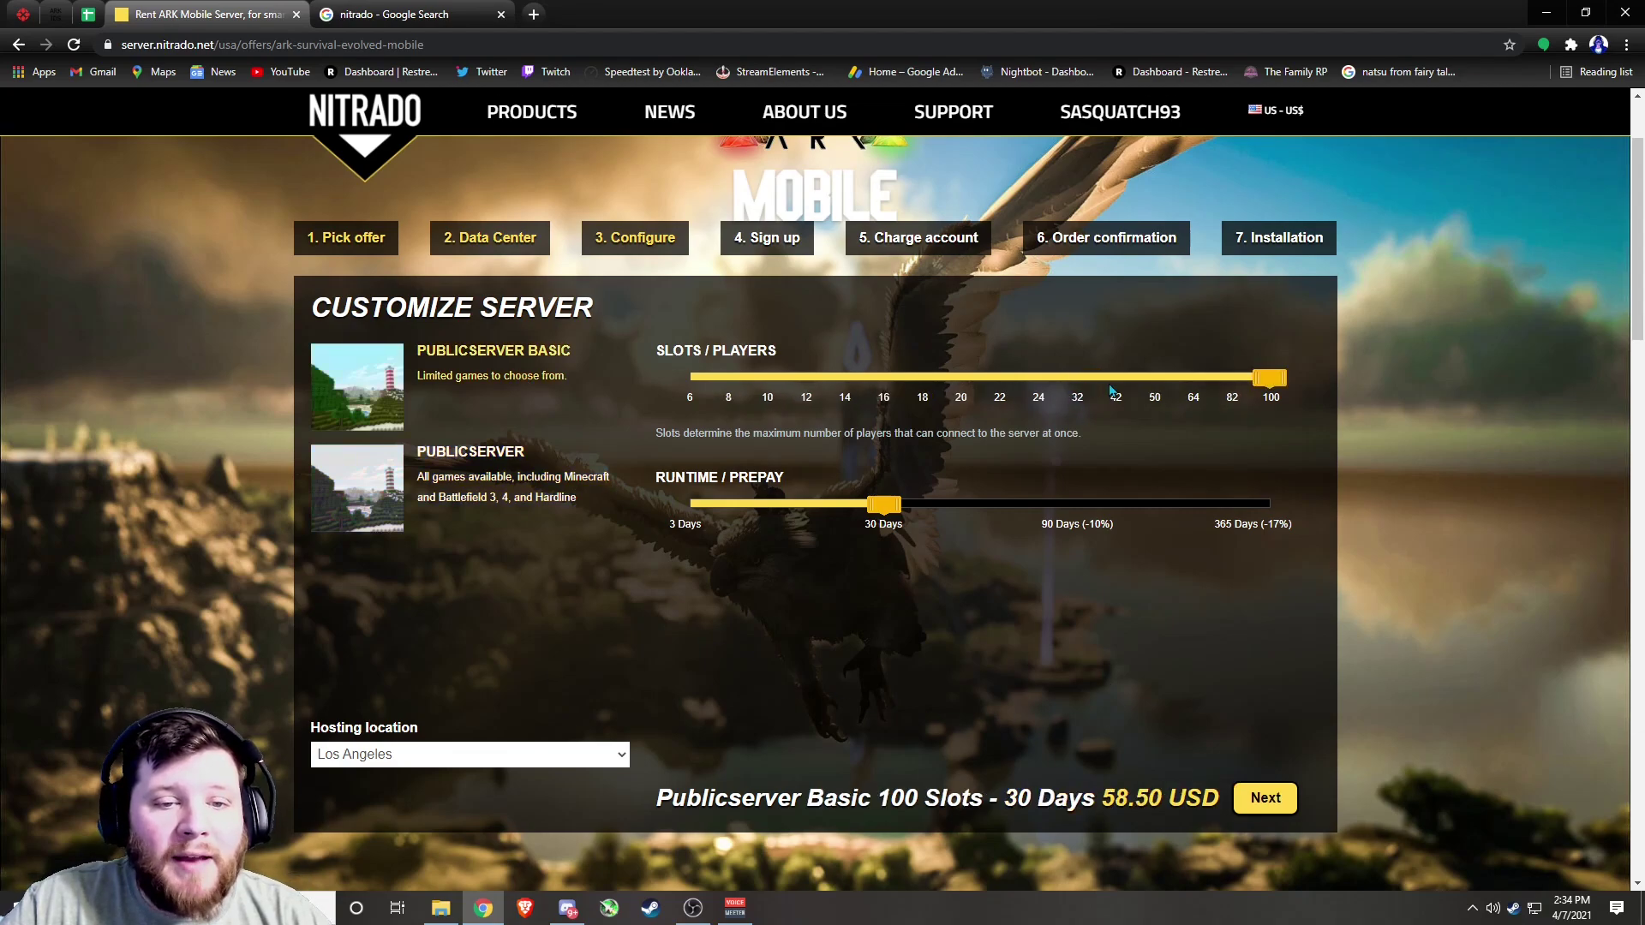
Try 50 and 100 slots on both plans, then settle on Basic with 10 slots
left_click(1160, 382)
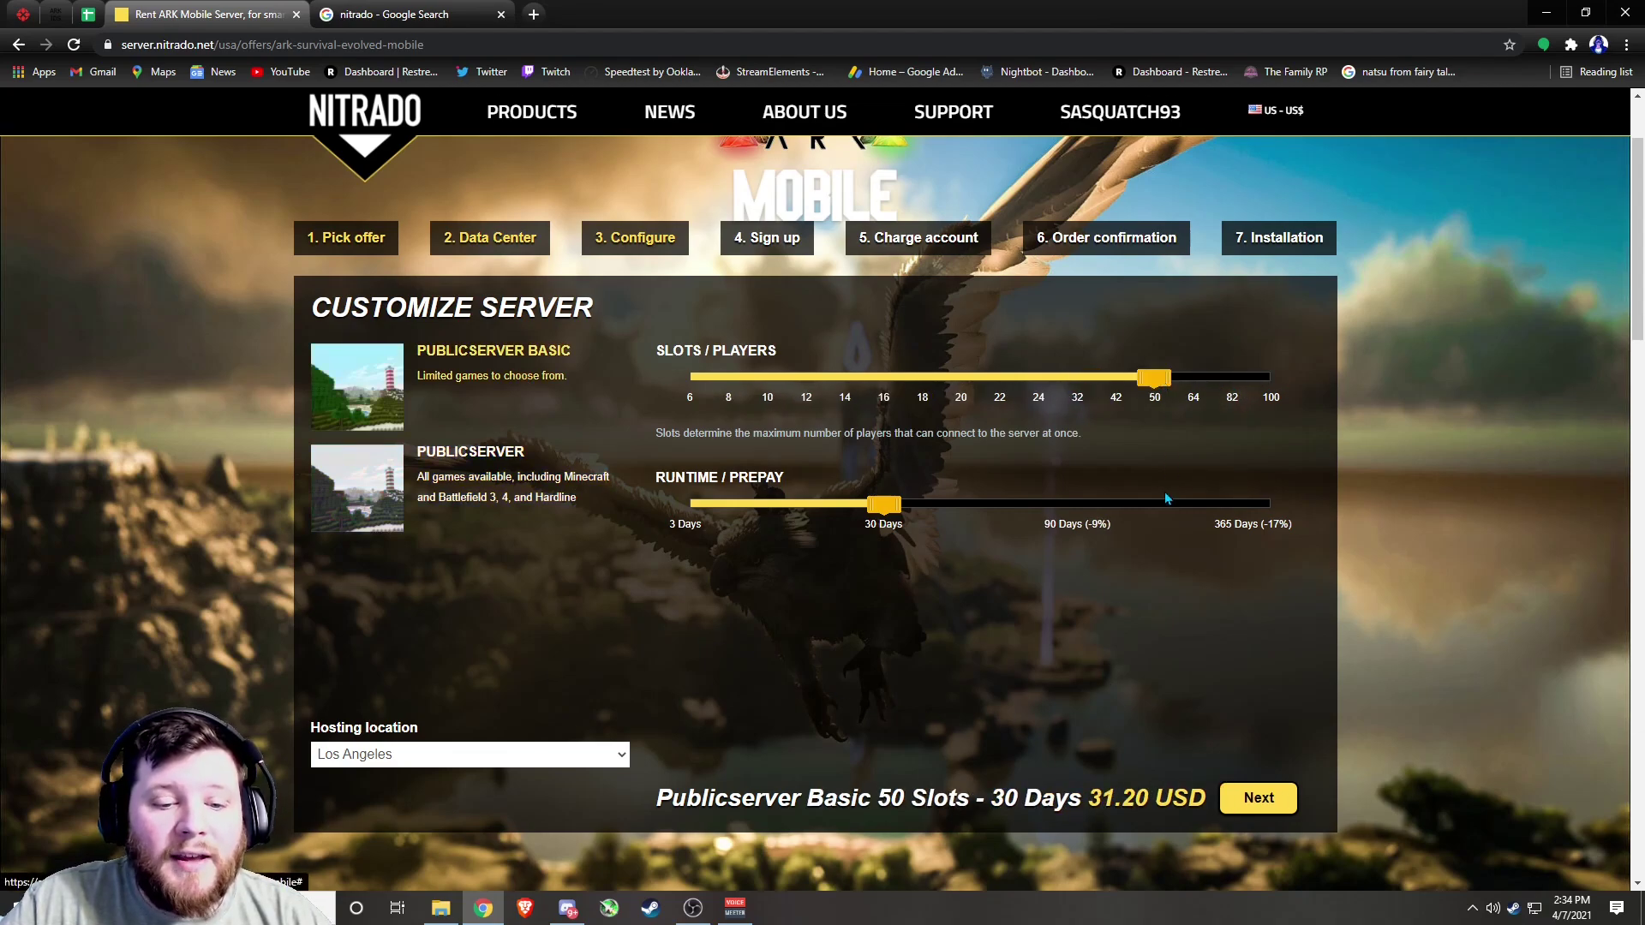
left_click(1268, 390)
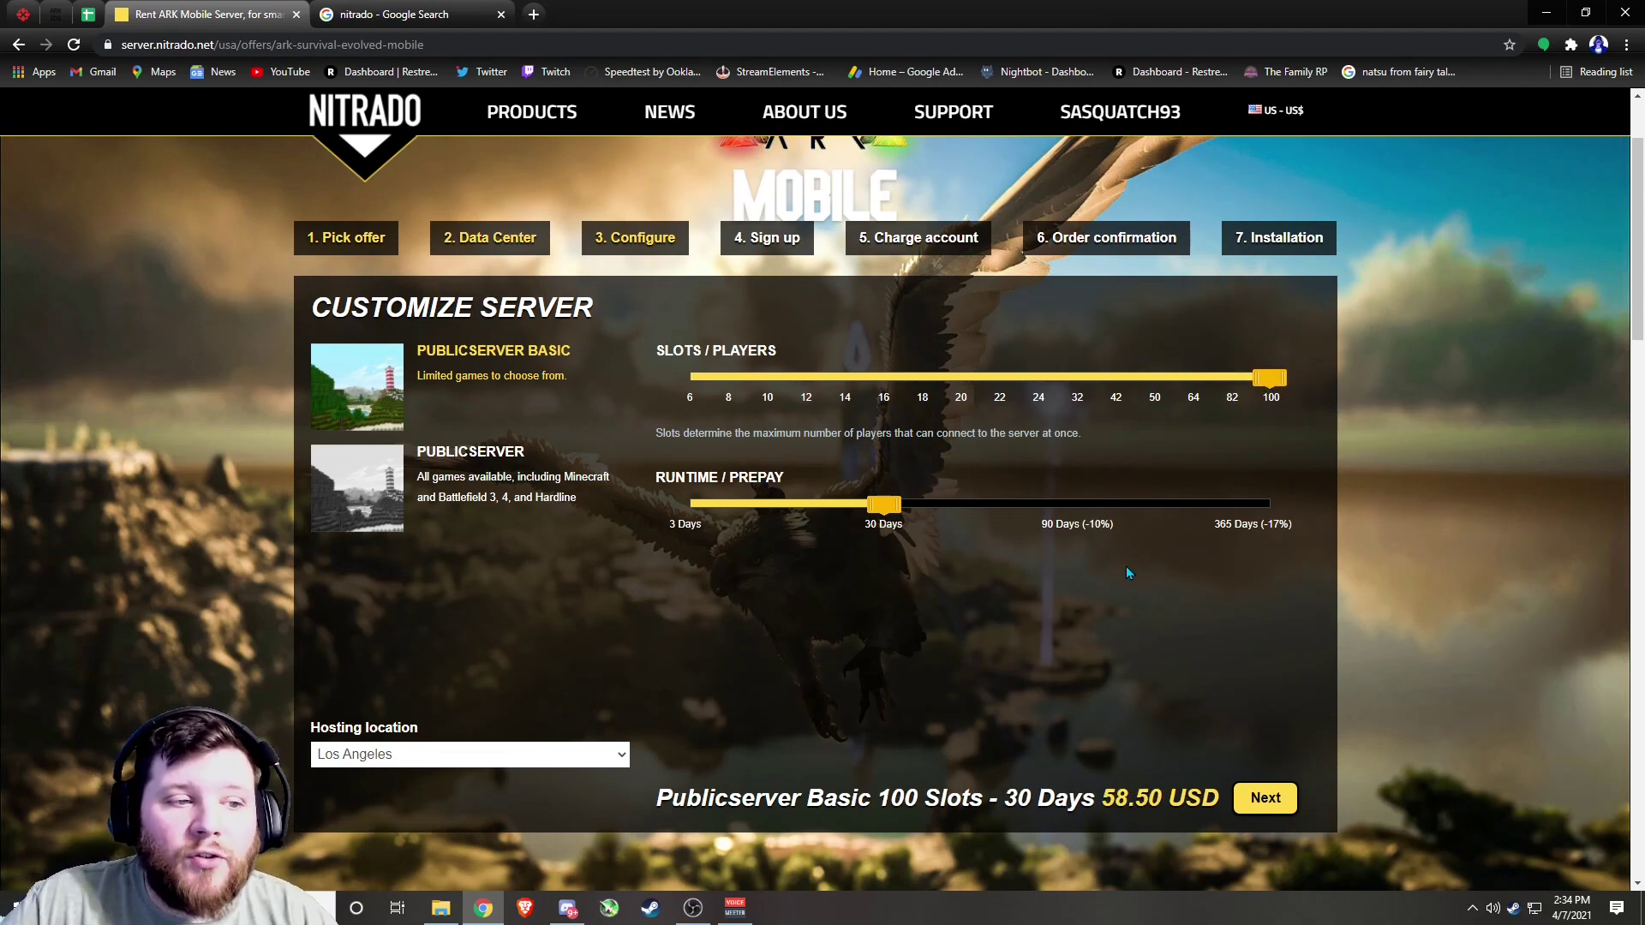
left_click(602, 494)
left_click(1271, 387)
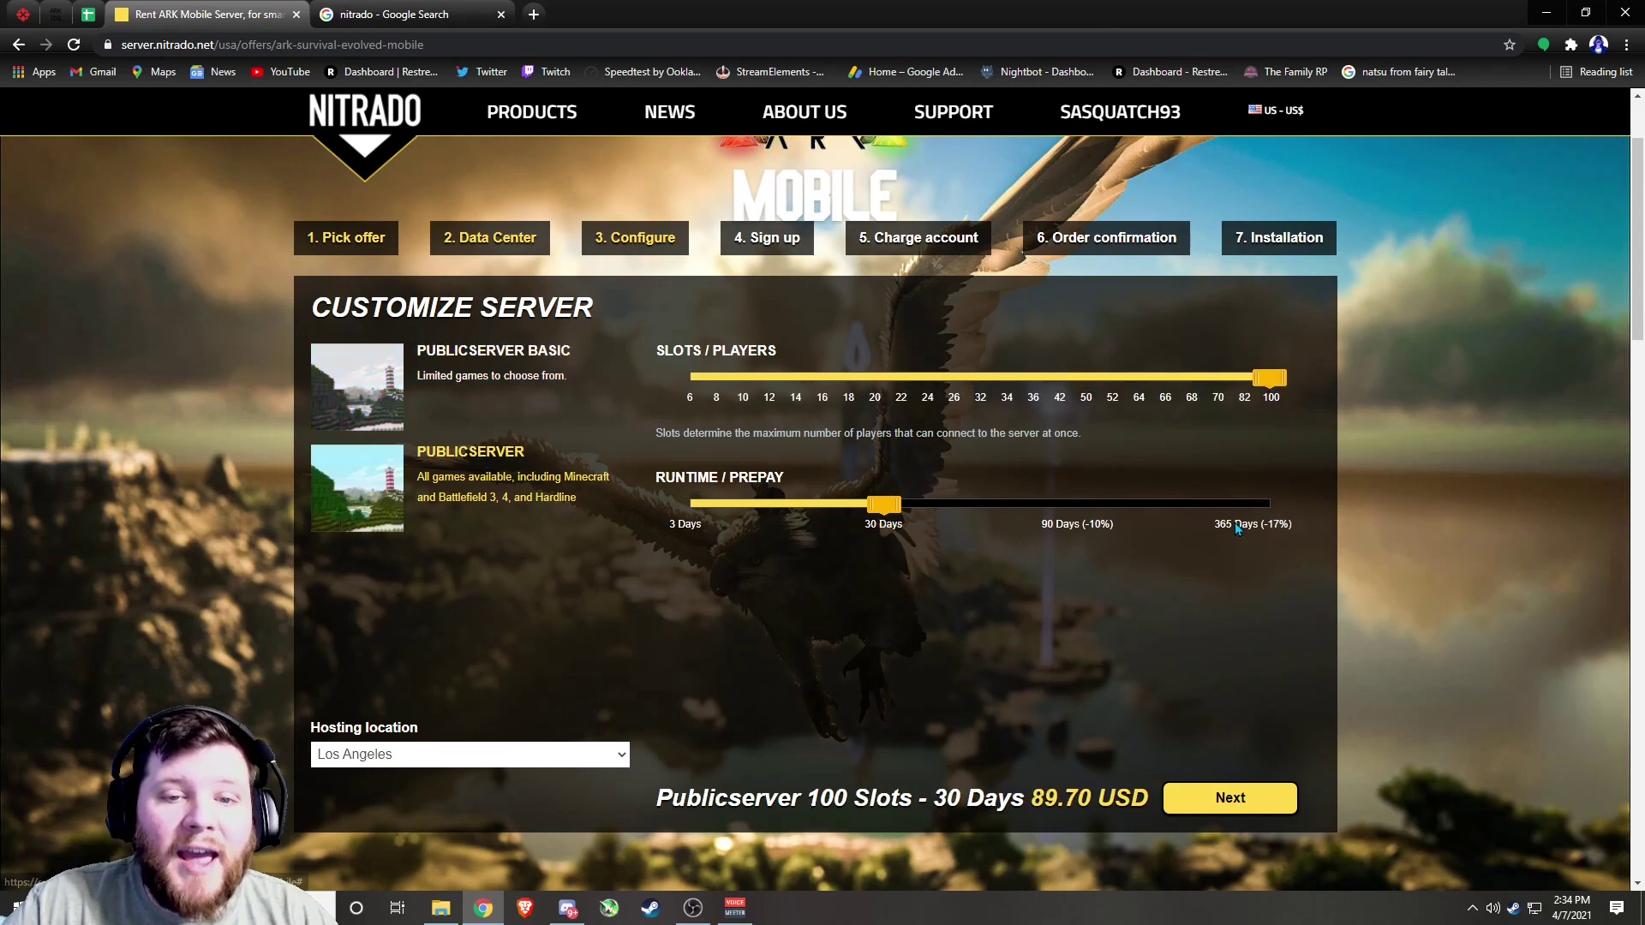
left_click(557, 374)
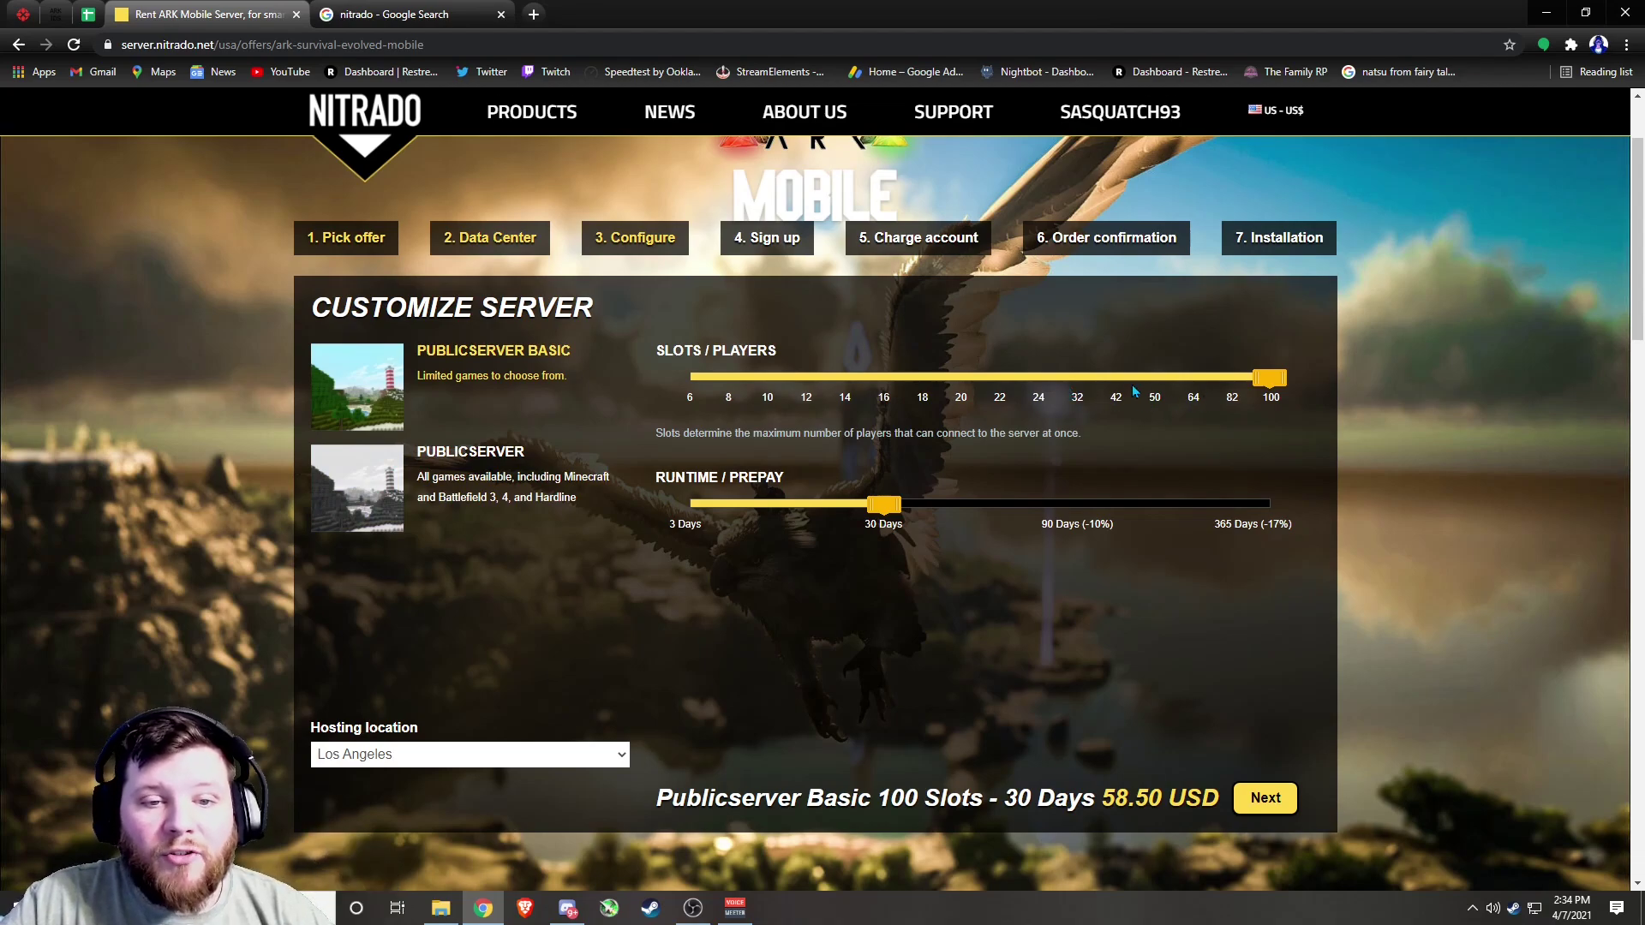
left_click(1094, 386)
left_click(808, 385)
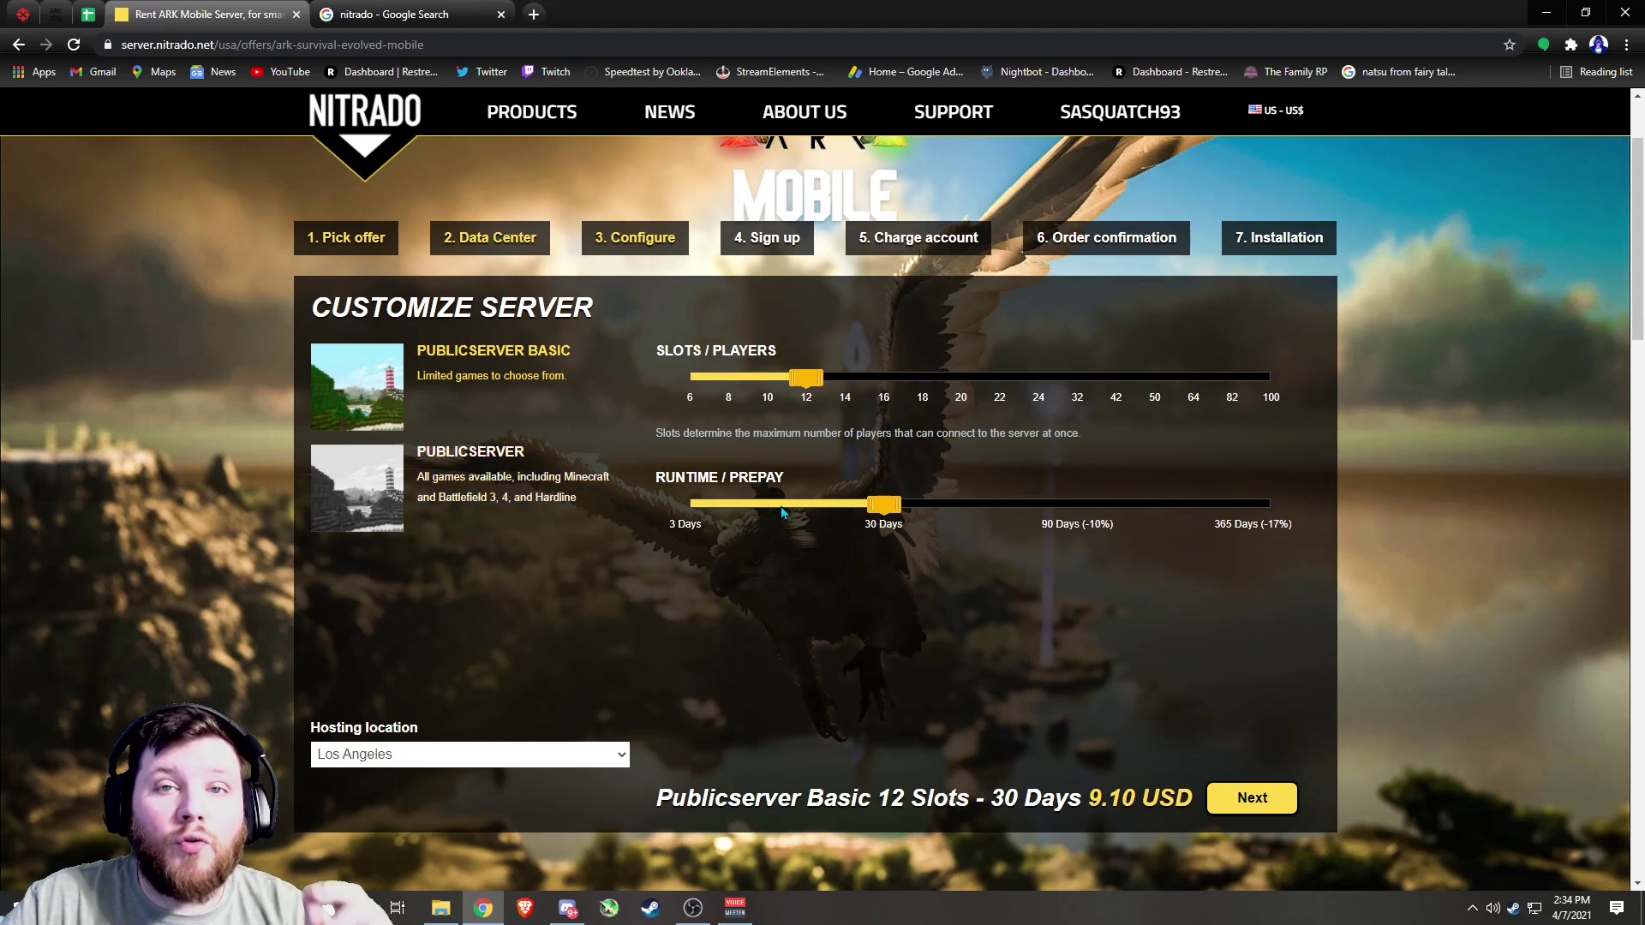
left_click(767, 385)
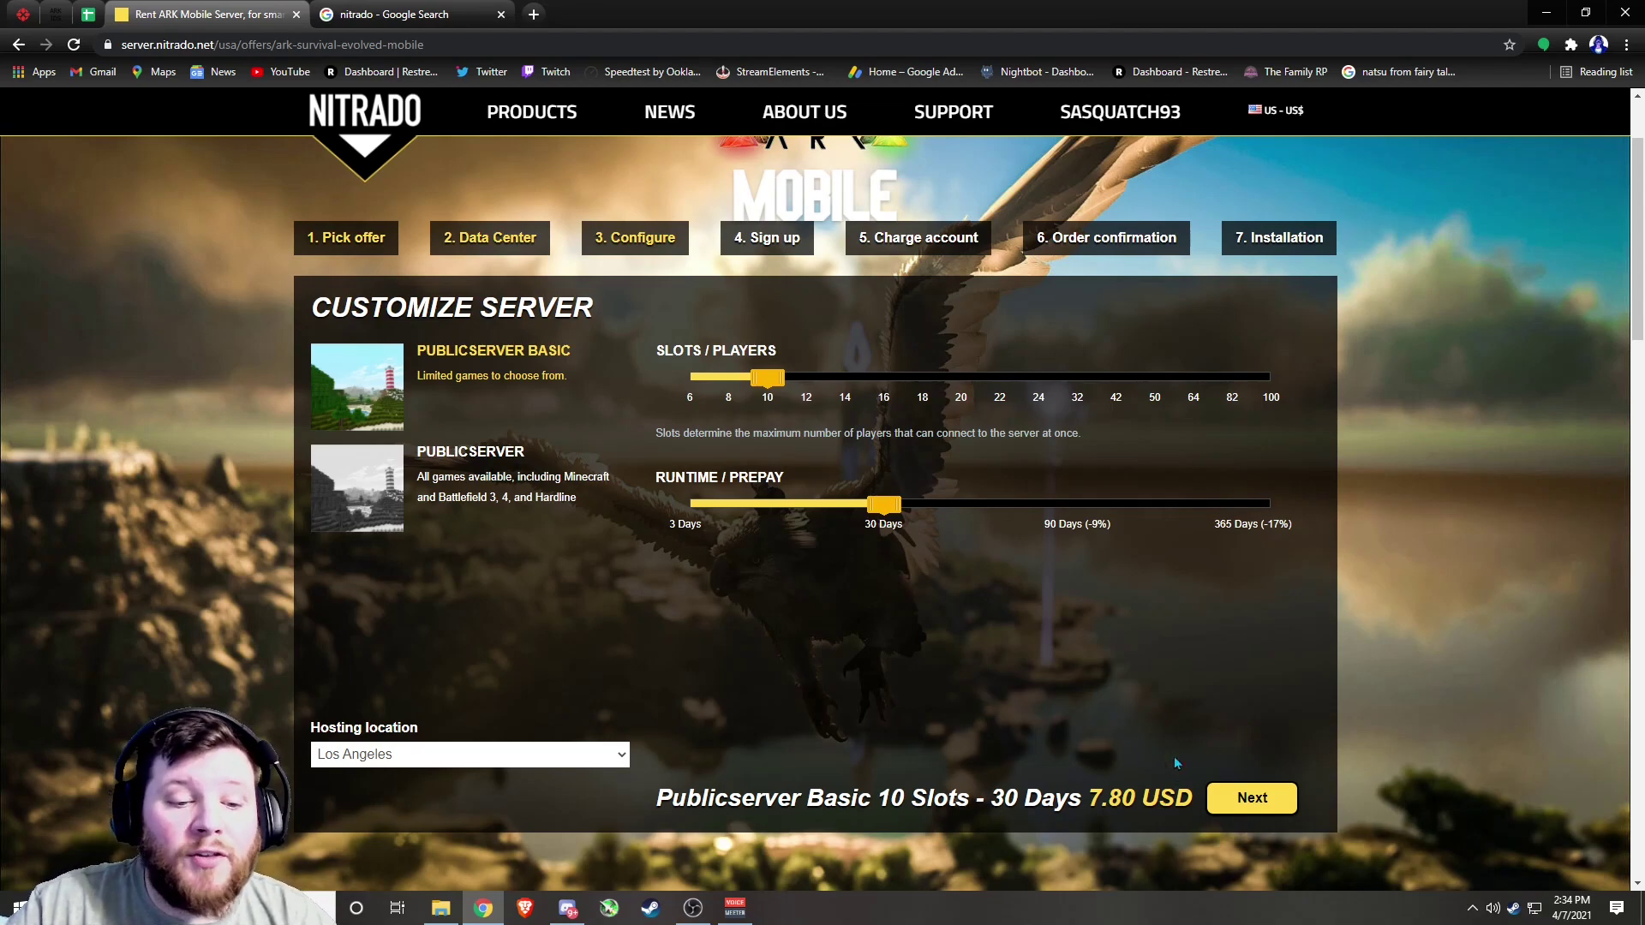
Continue from the 10-slot Publicserver Basic configuration to the order summary
left_click(1244, 799)
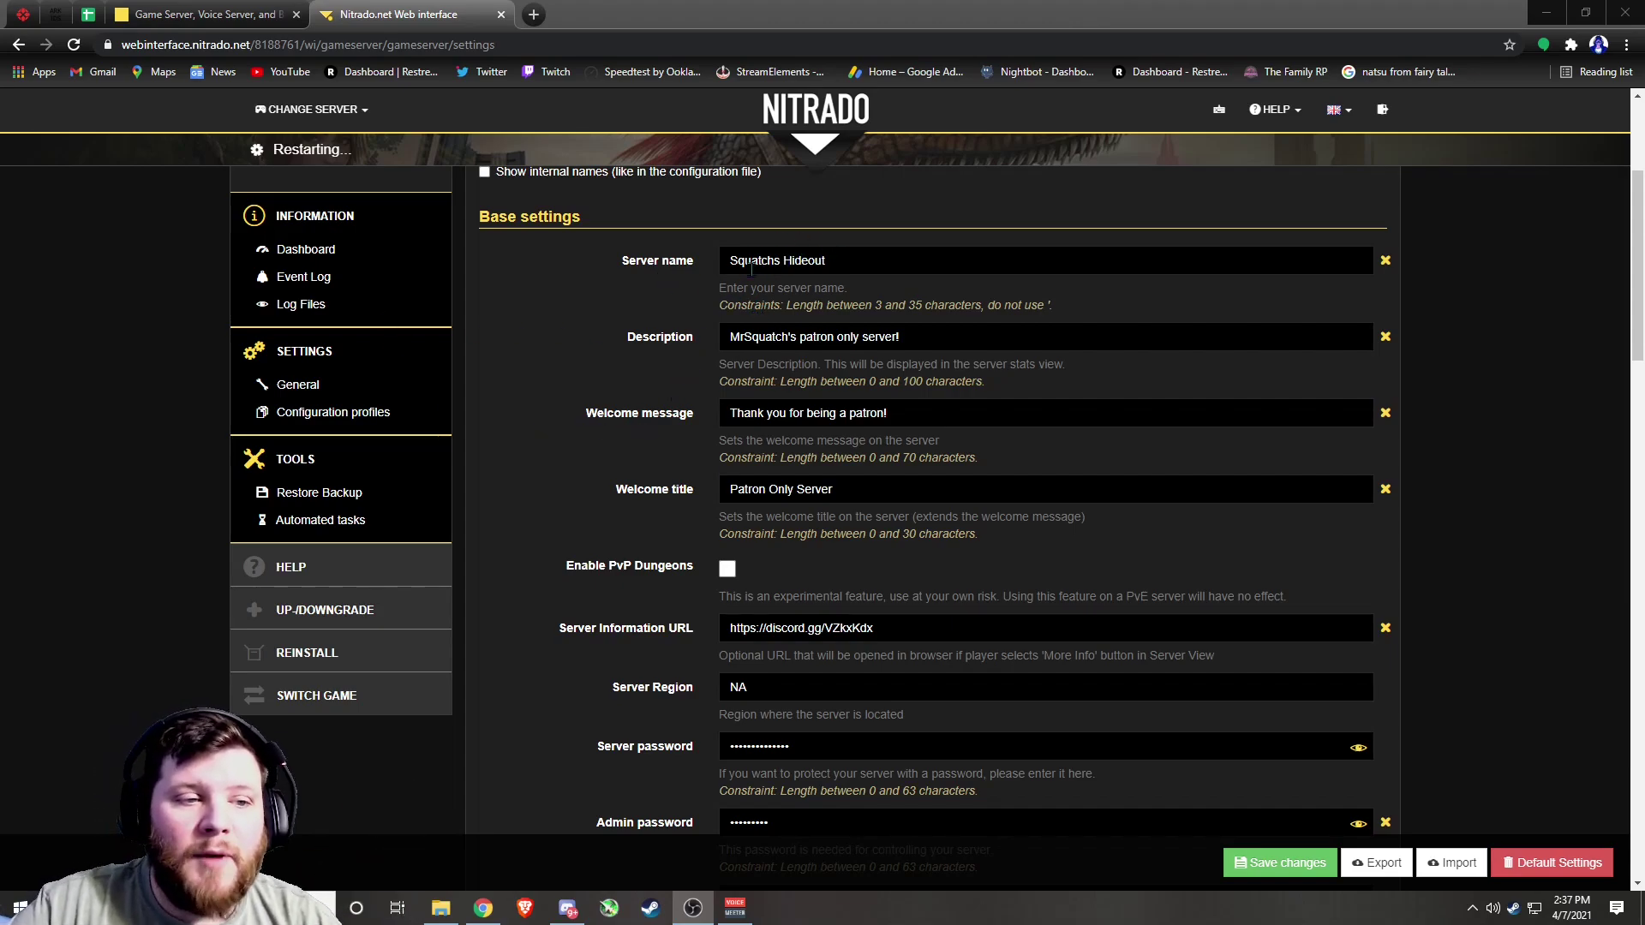
Keep NA as server region and review Gameplay: Hard difficulty, XP Multiplier 4, Casual, PvP
scroll(720, 395, "down", 2)
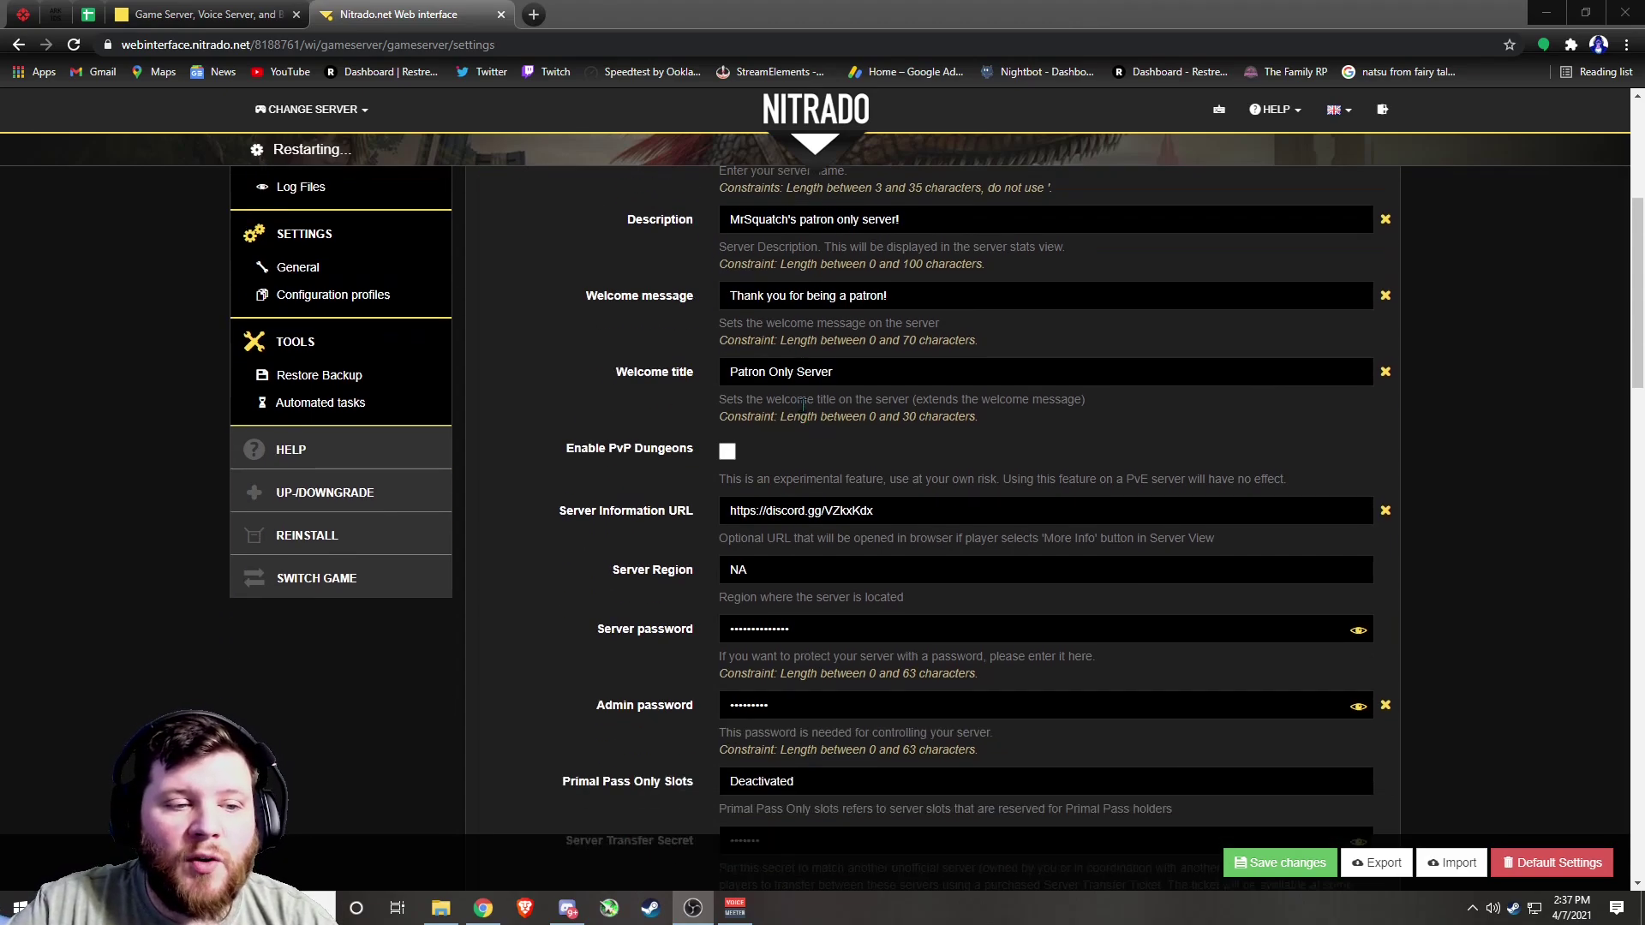
scroll(846, 433, "down", 2)
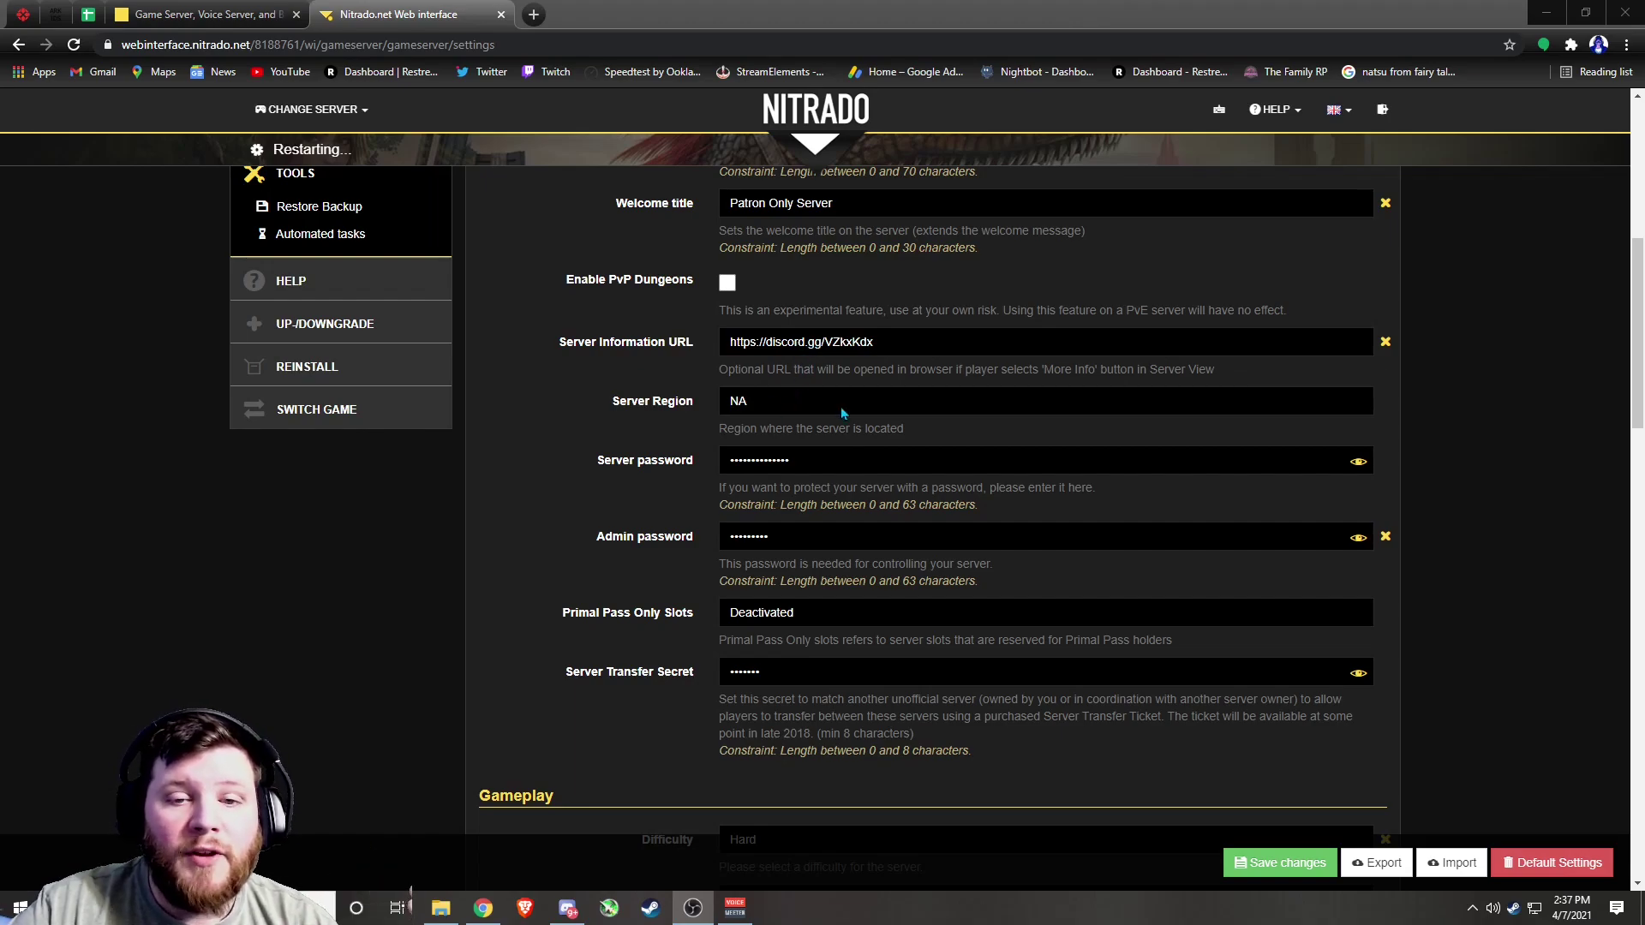
left_click(783, 410)
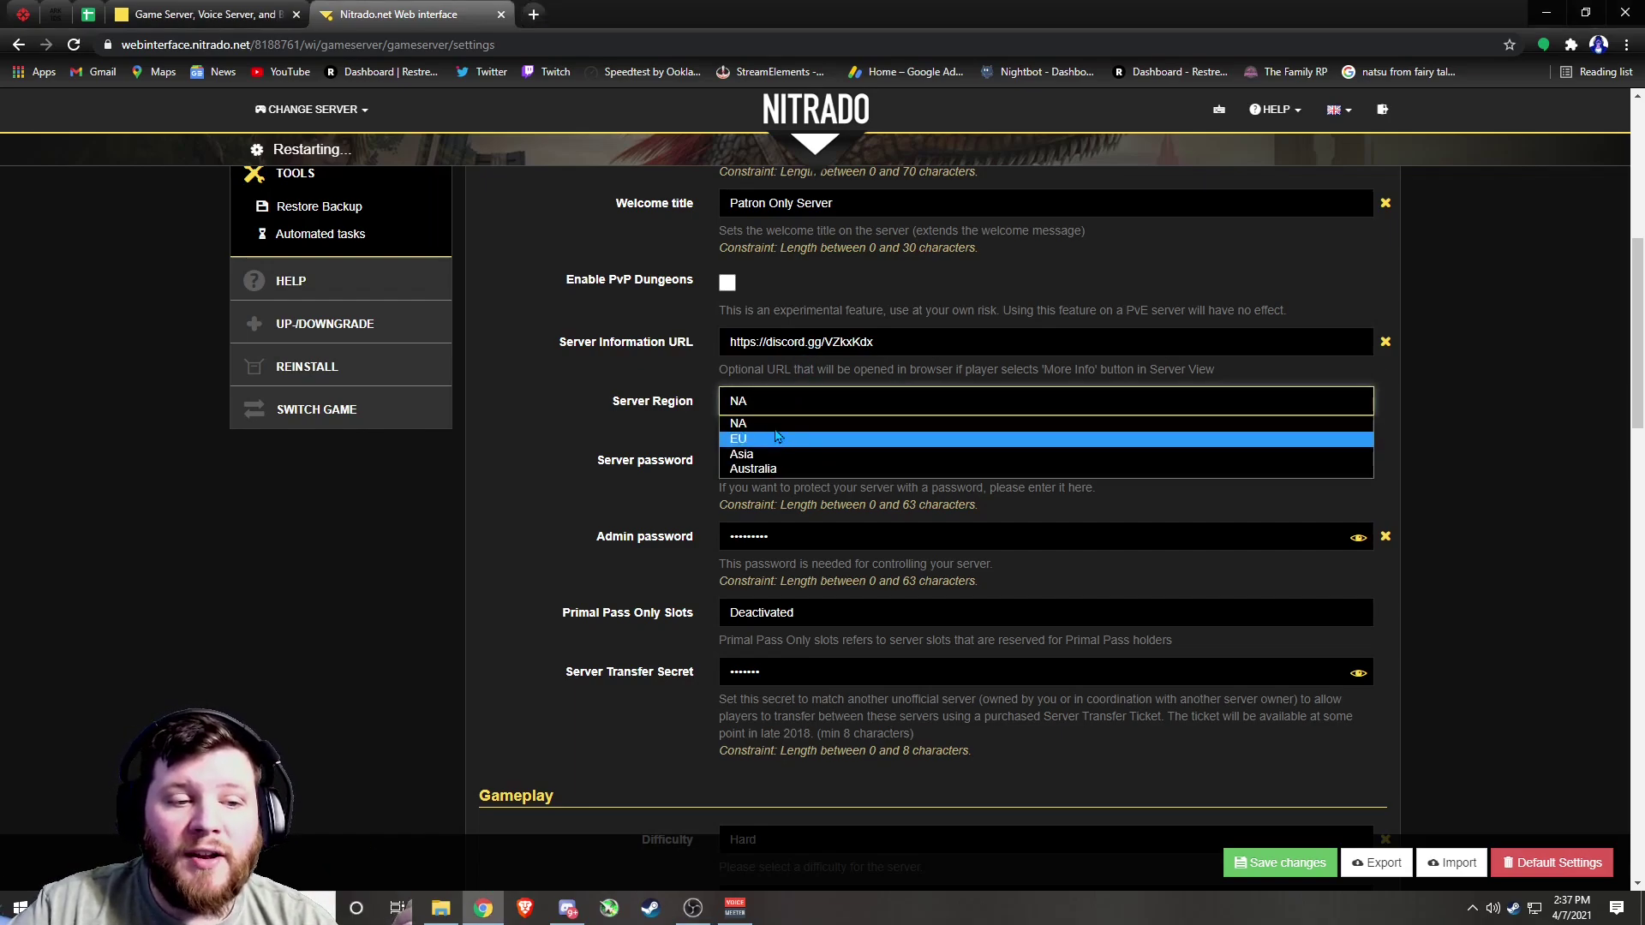
left_click(779, 422)
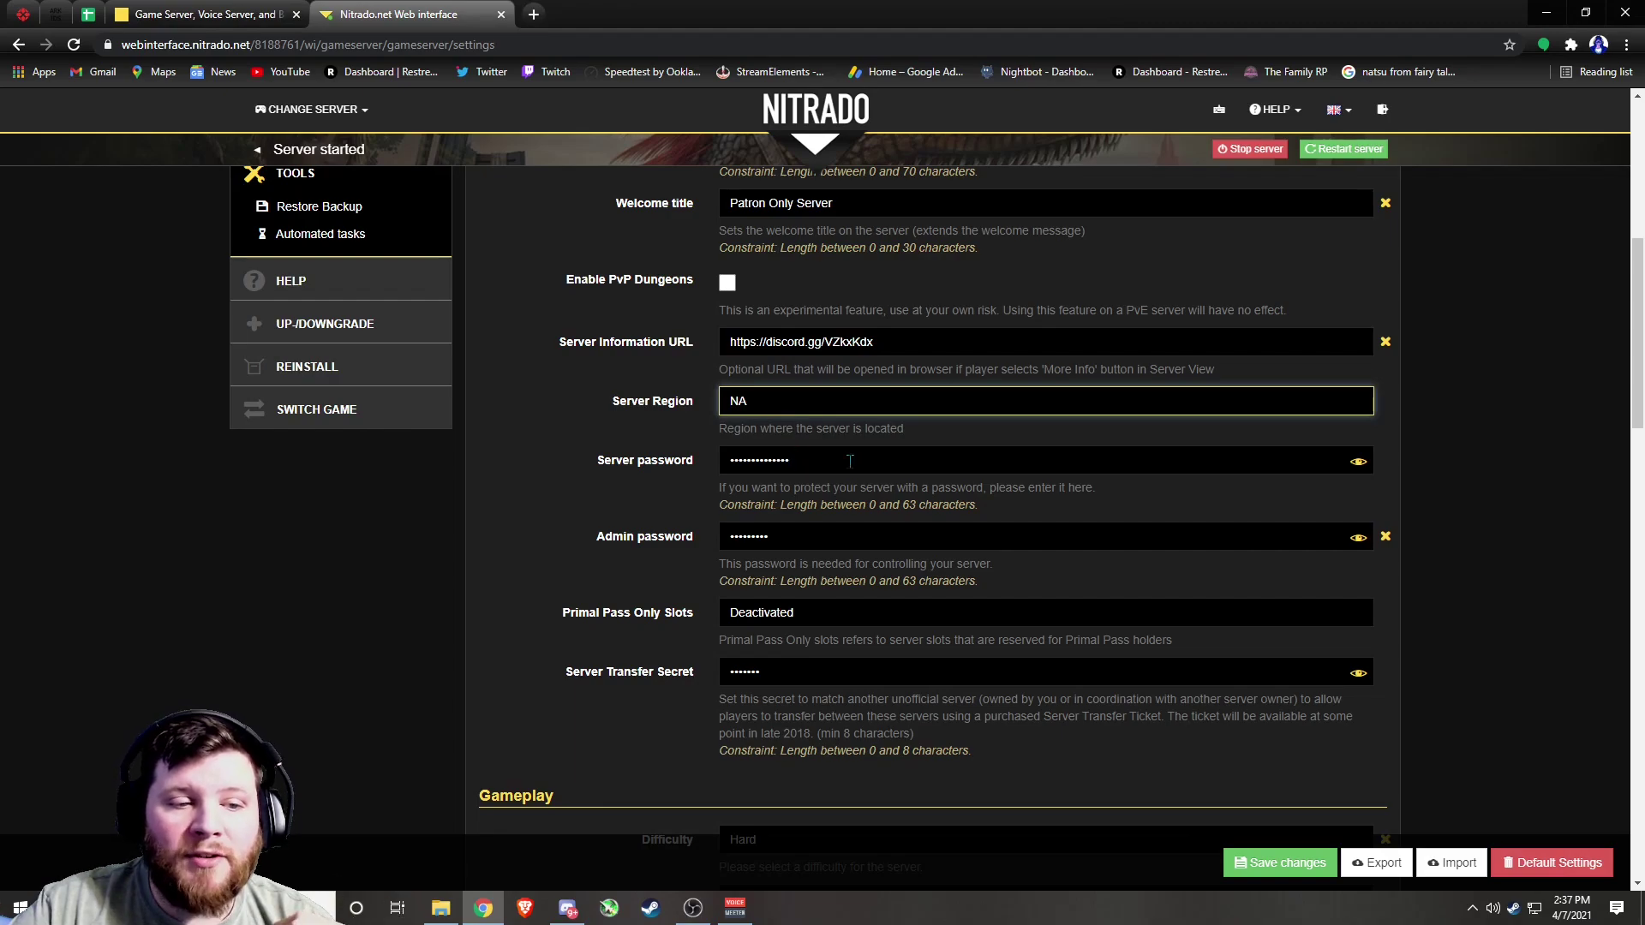
scroll(850, 461, "down", 2)
scroll(820, 397, "down", 2)
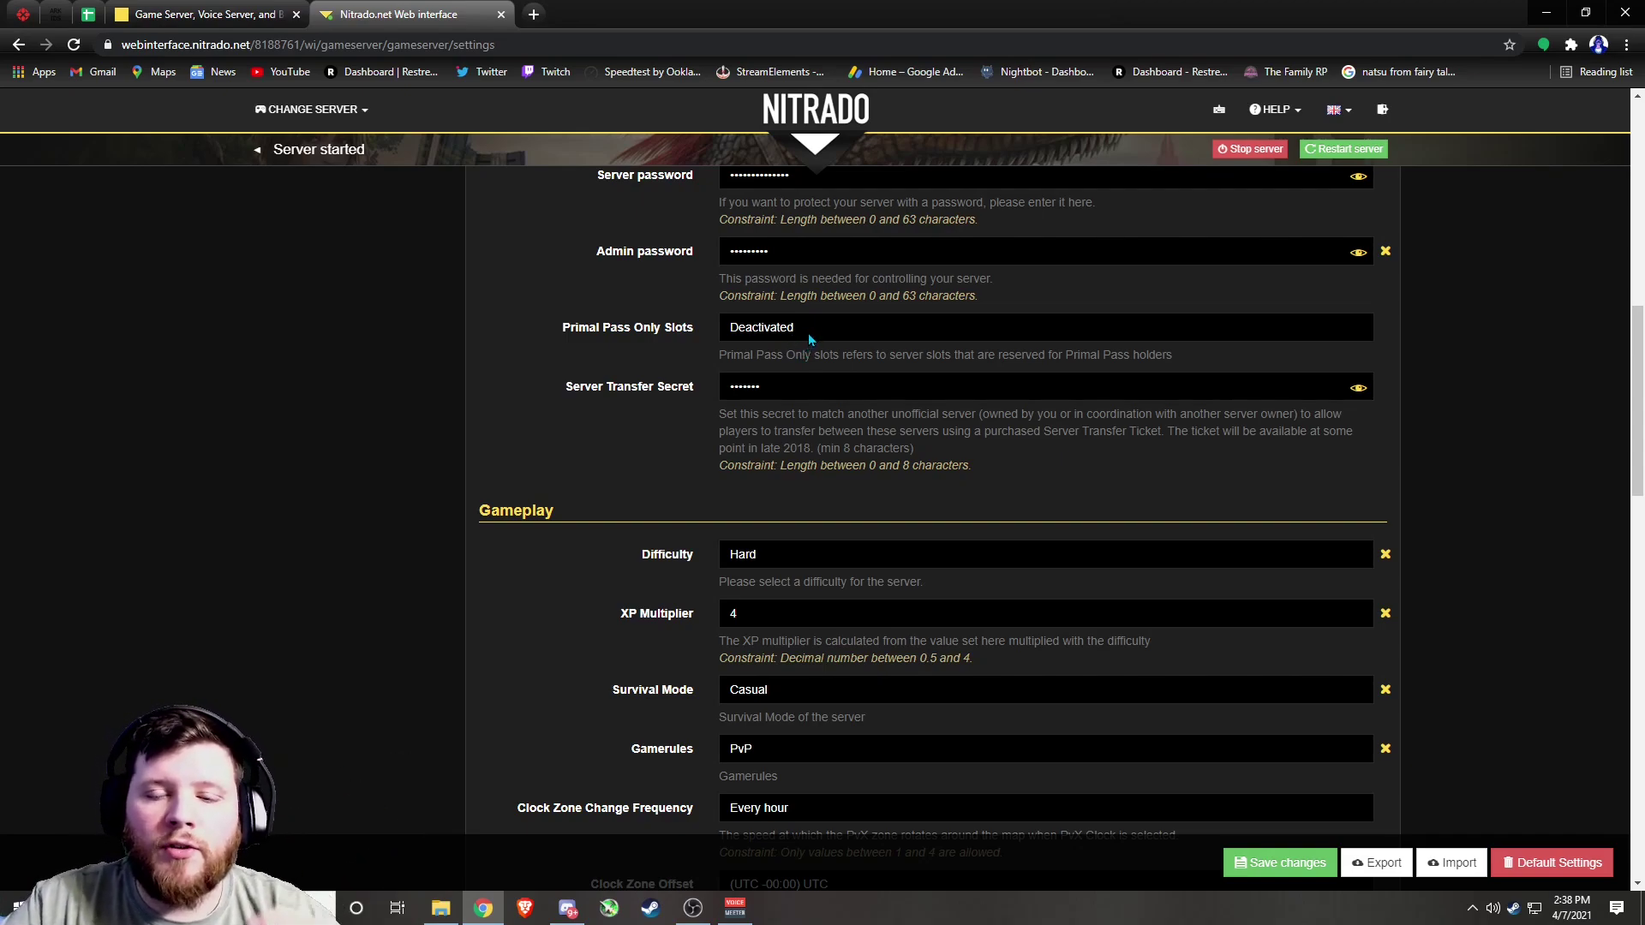
scroll(818, 362, "down", 2)
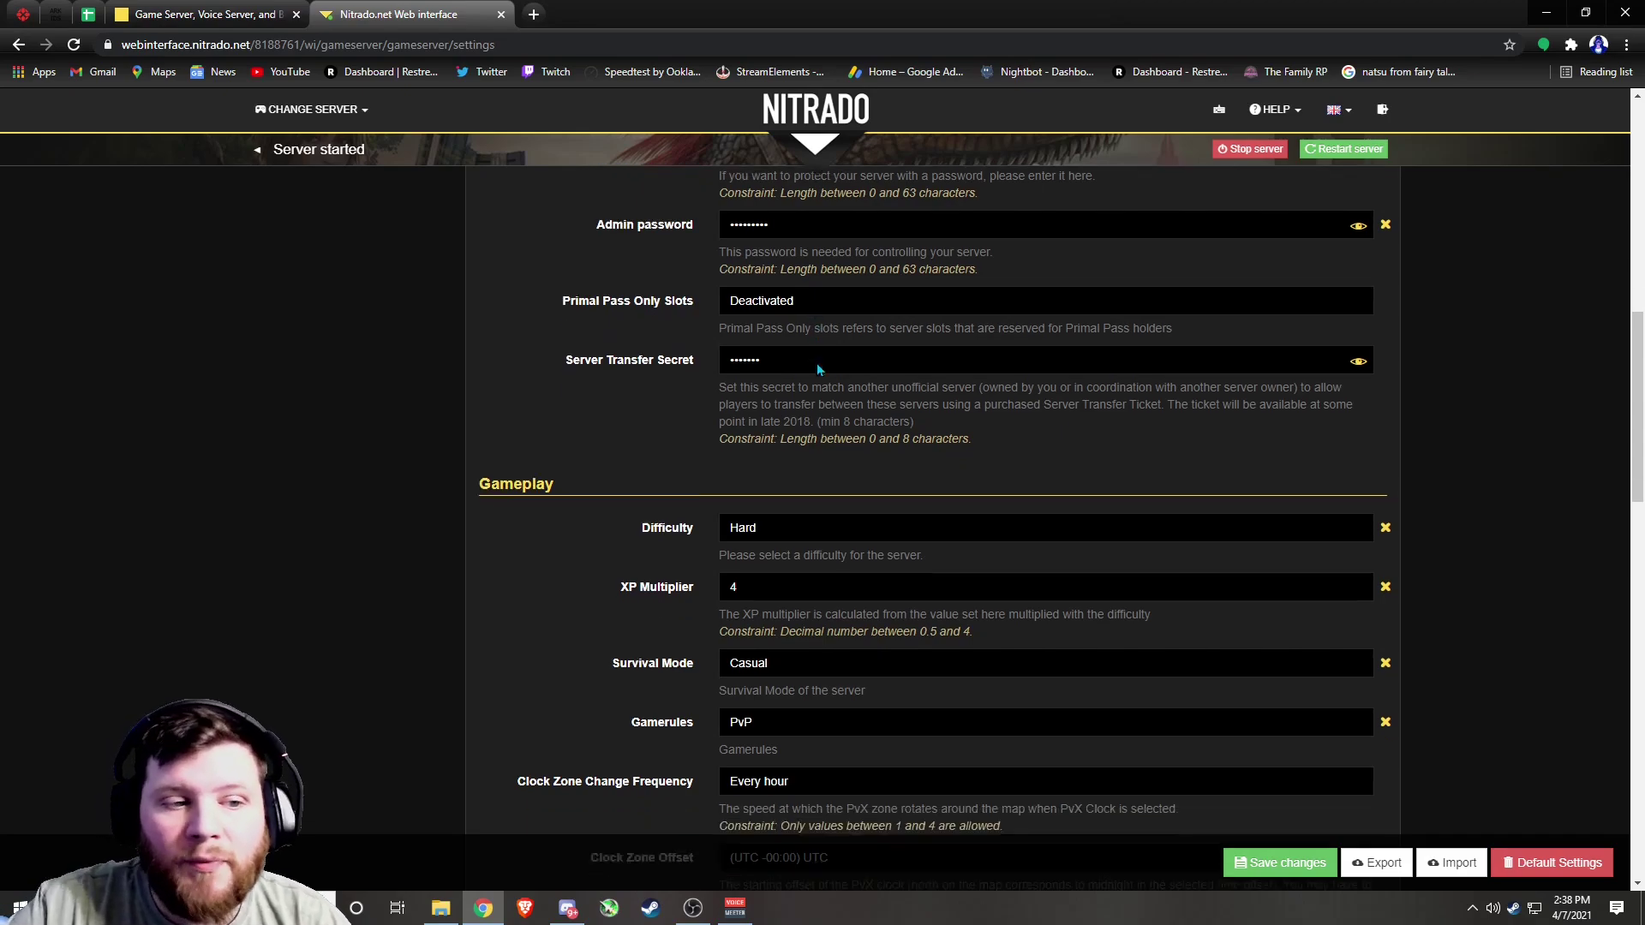
scroll(778, 254, "down", 2)
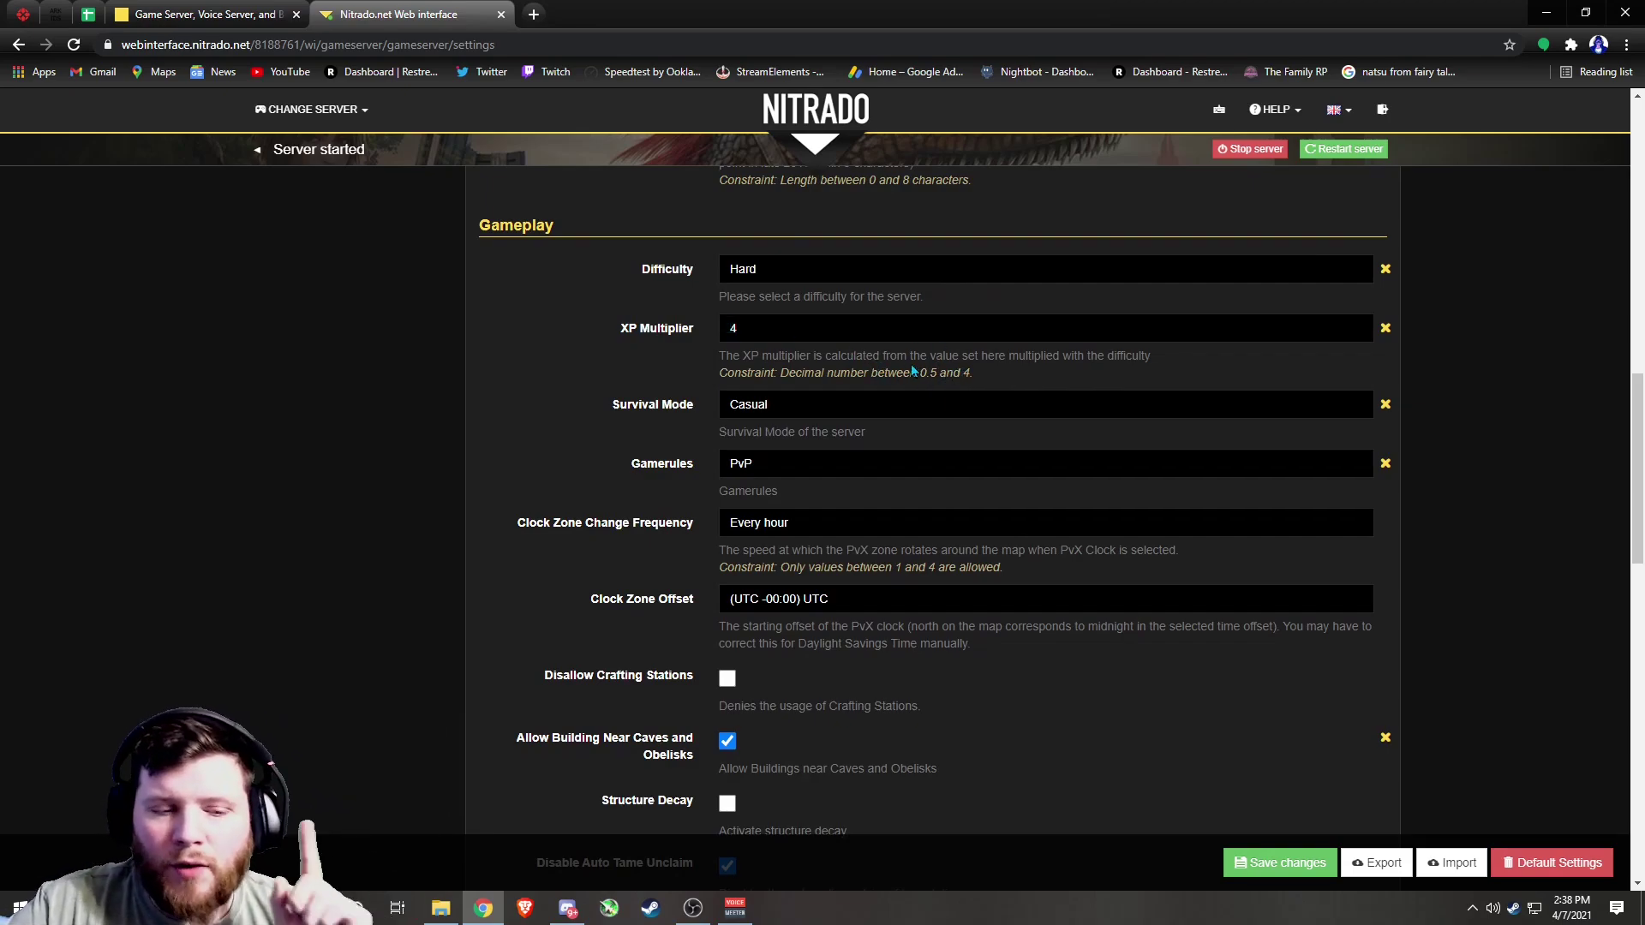
Leave Survival Mode on Casual, Gamerules on PvP and Clock Zone Change Frequency on Every hour
left_click(806, 411)
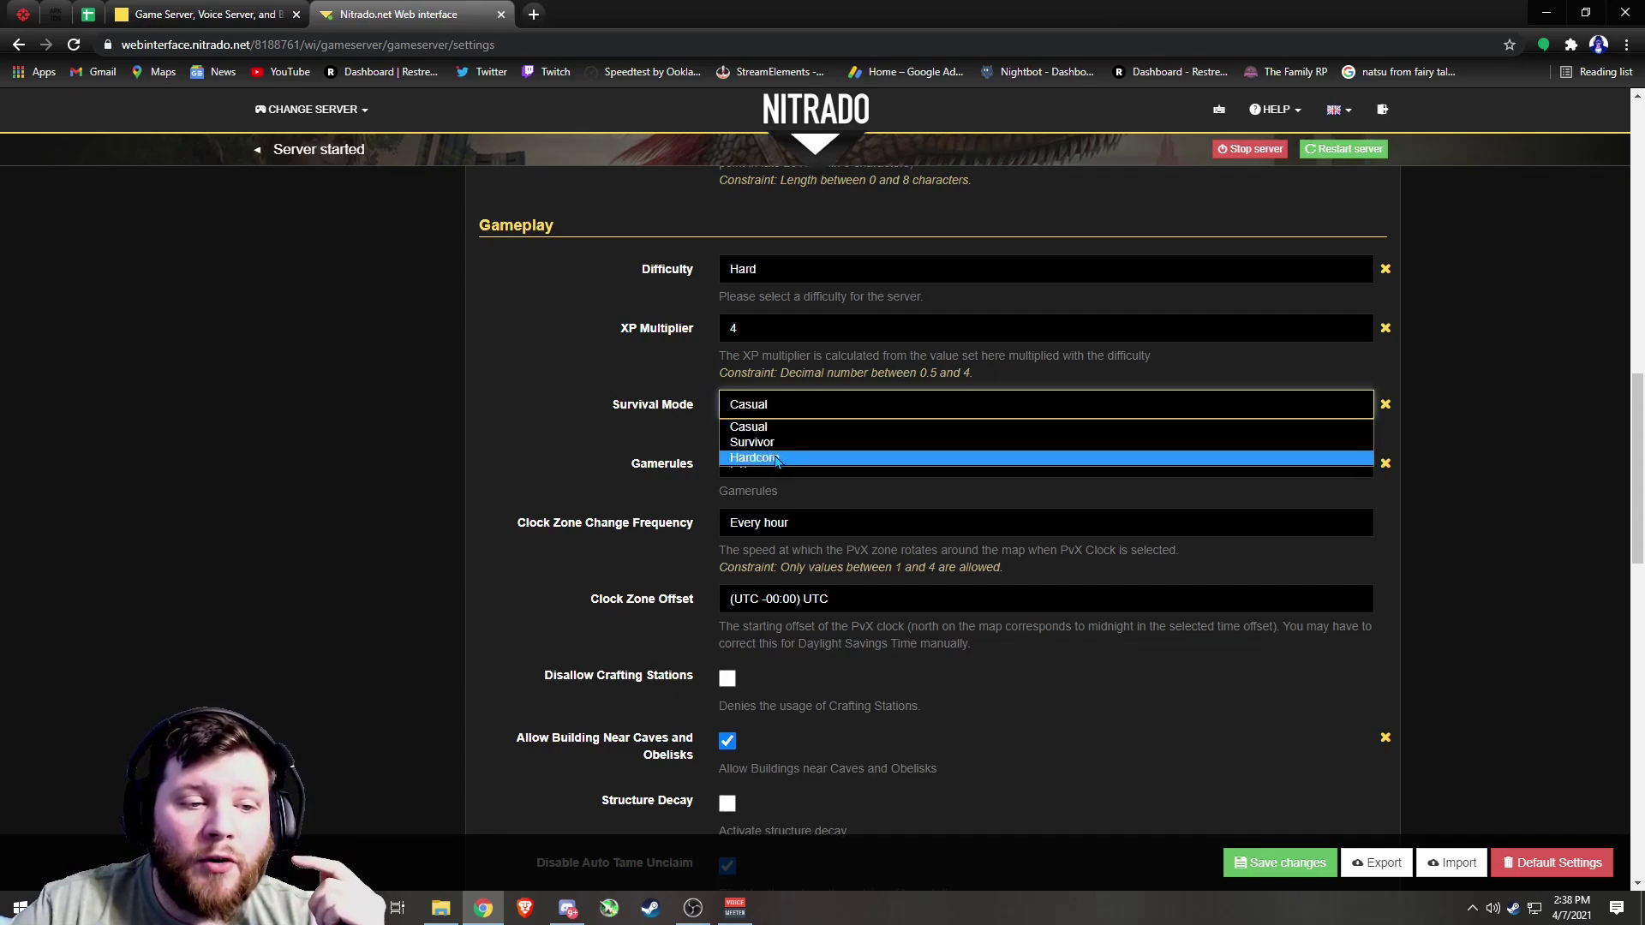
left_click(789, 427)
scroll(831, 461, "down", 1)
scroll(831, 461, "down", 1)
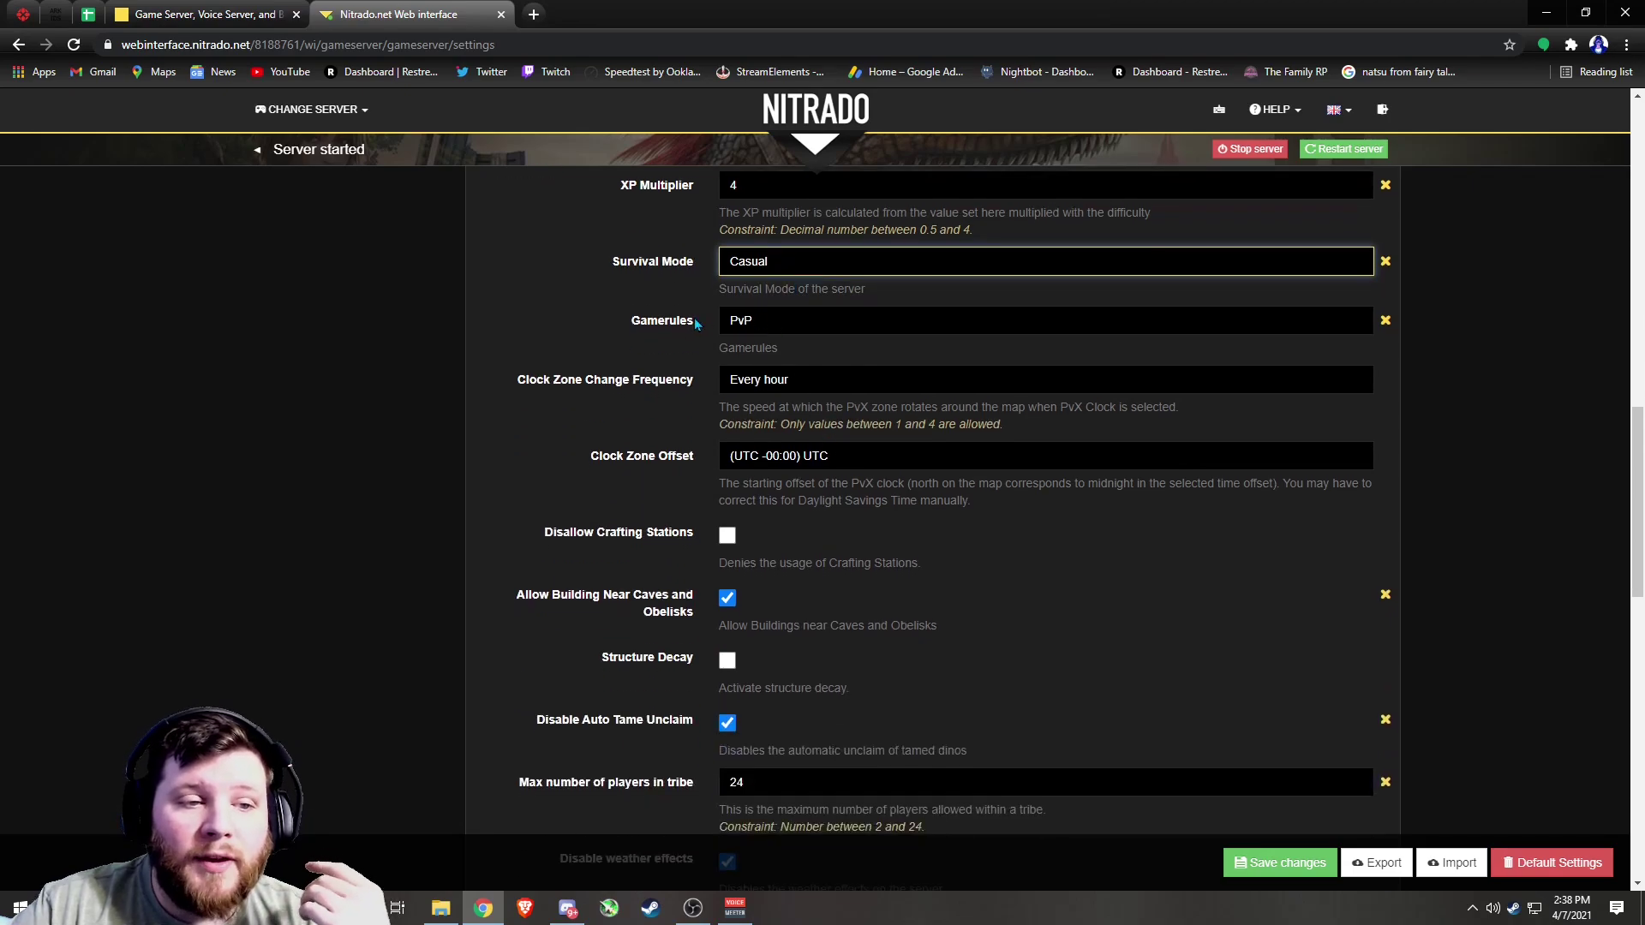
left_click(744, 322)
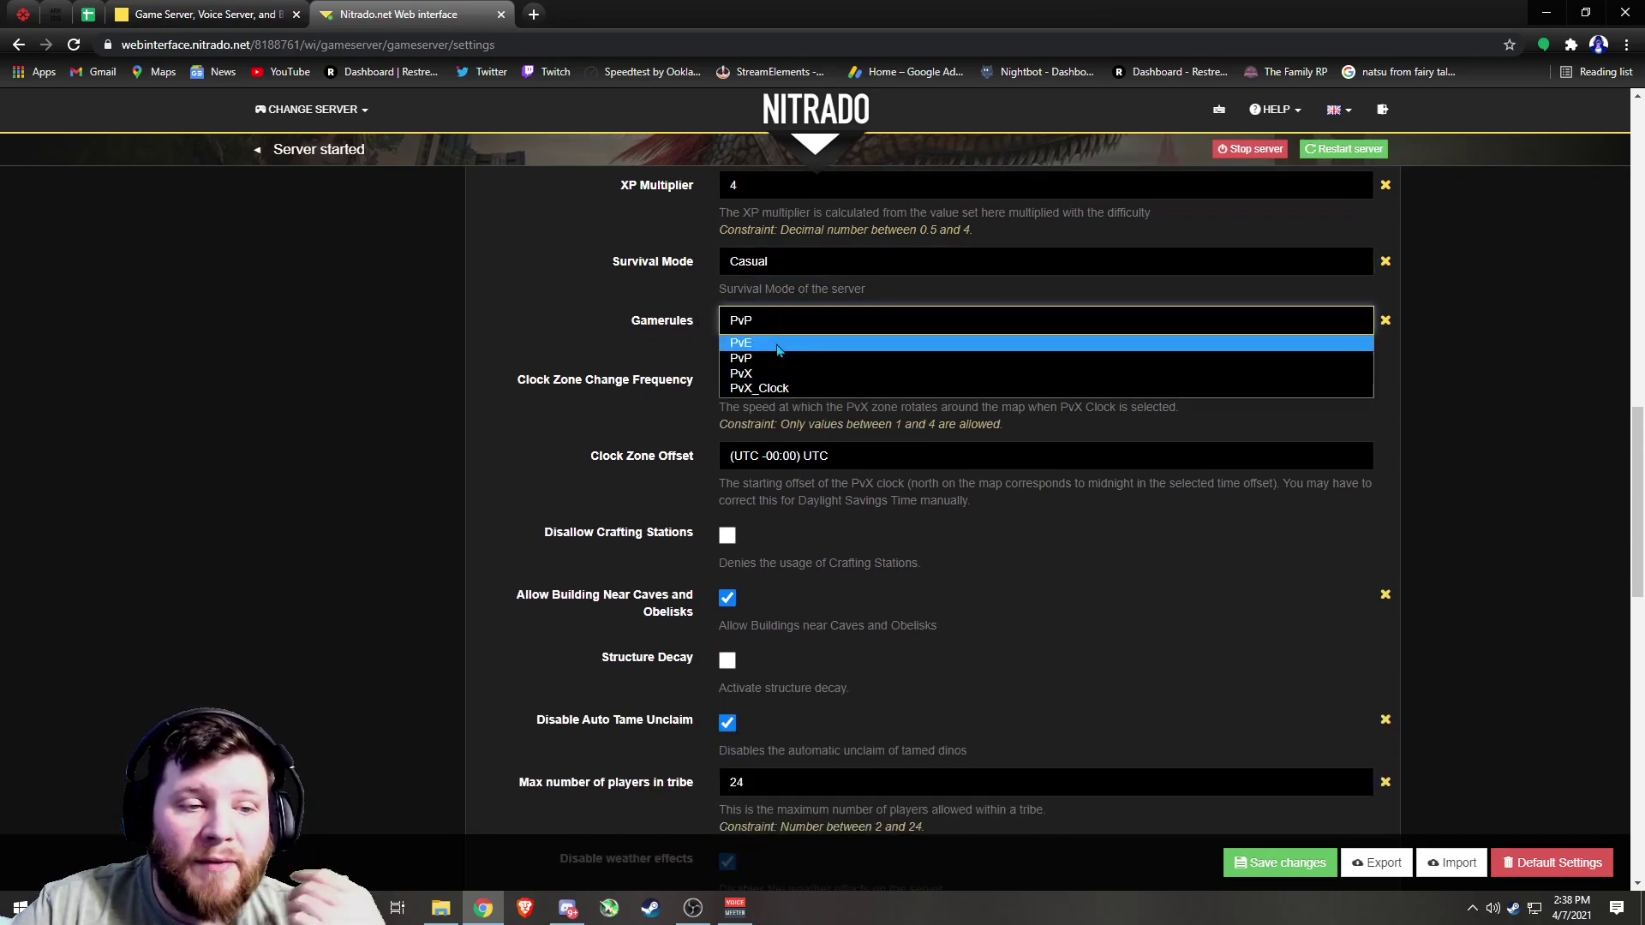
left_click(763, 359)
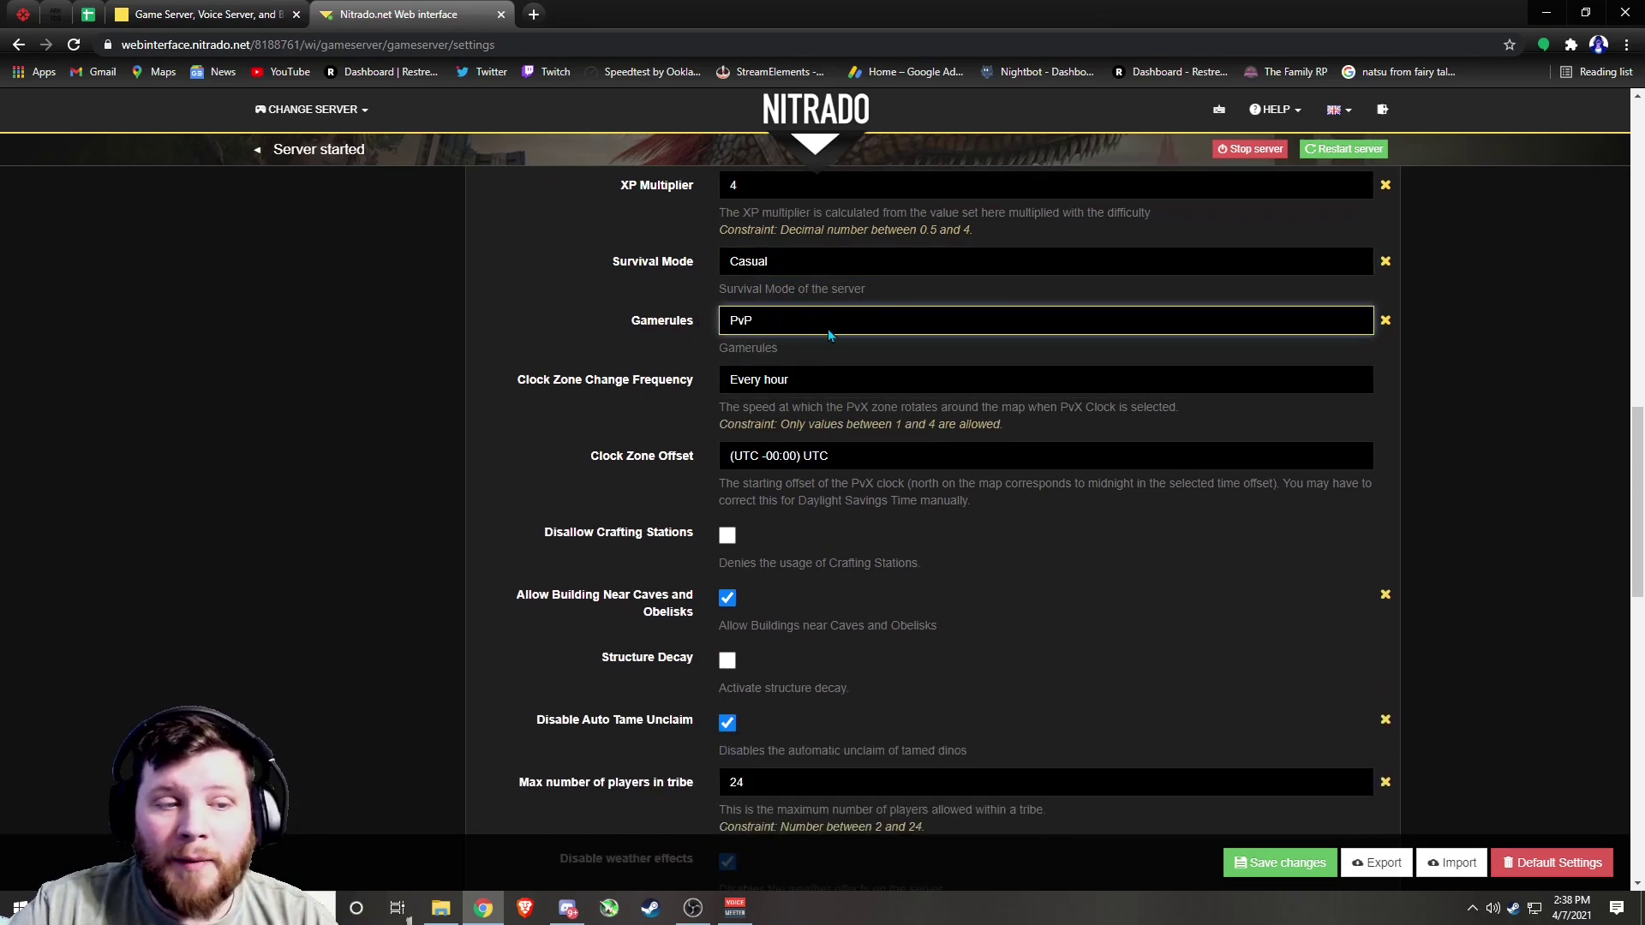
scroll(796, 313, "down", 2)
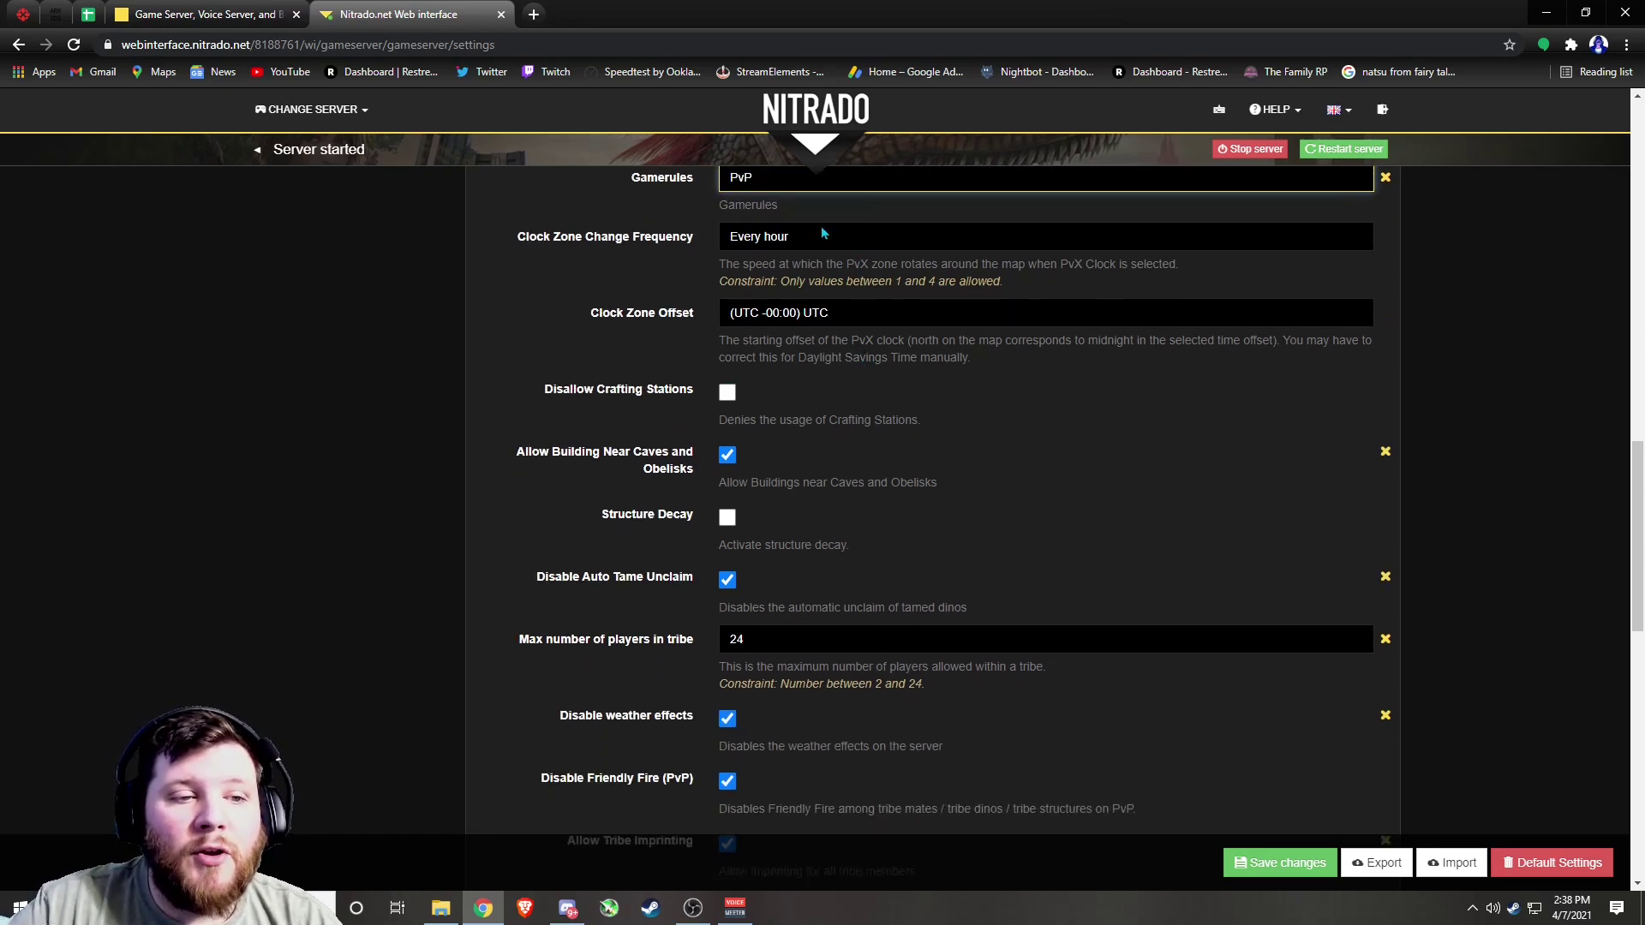
left_click(823, 239)
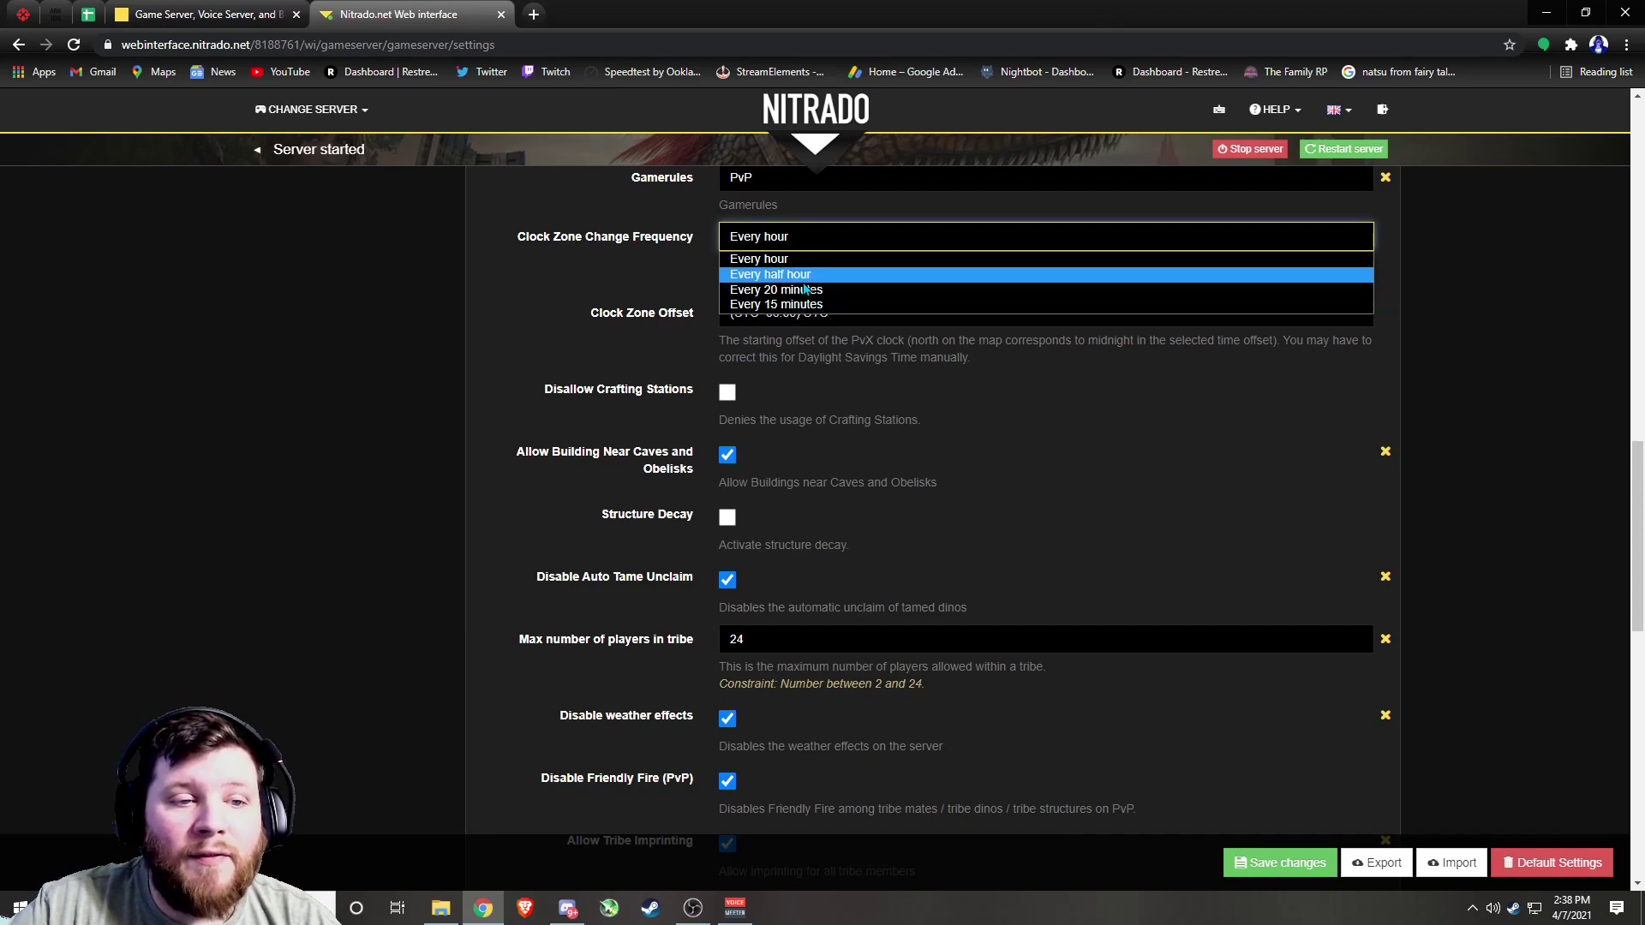
left_click(814, 234)
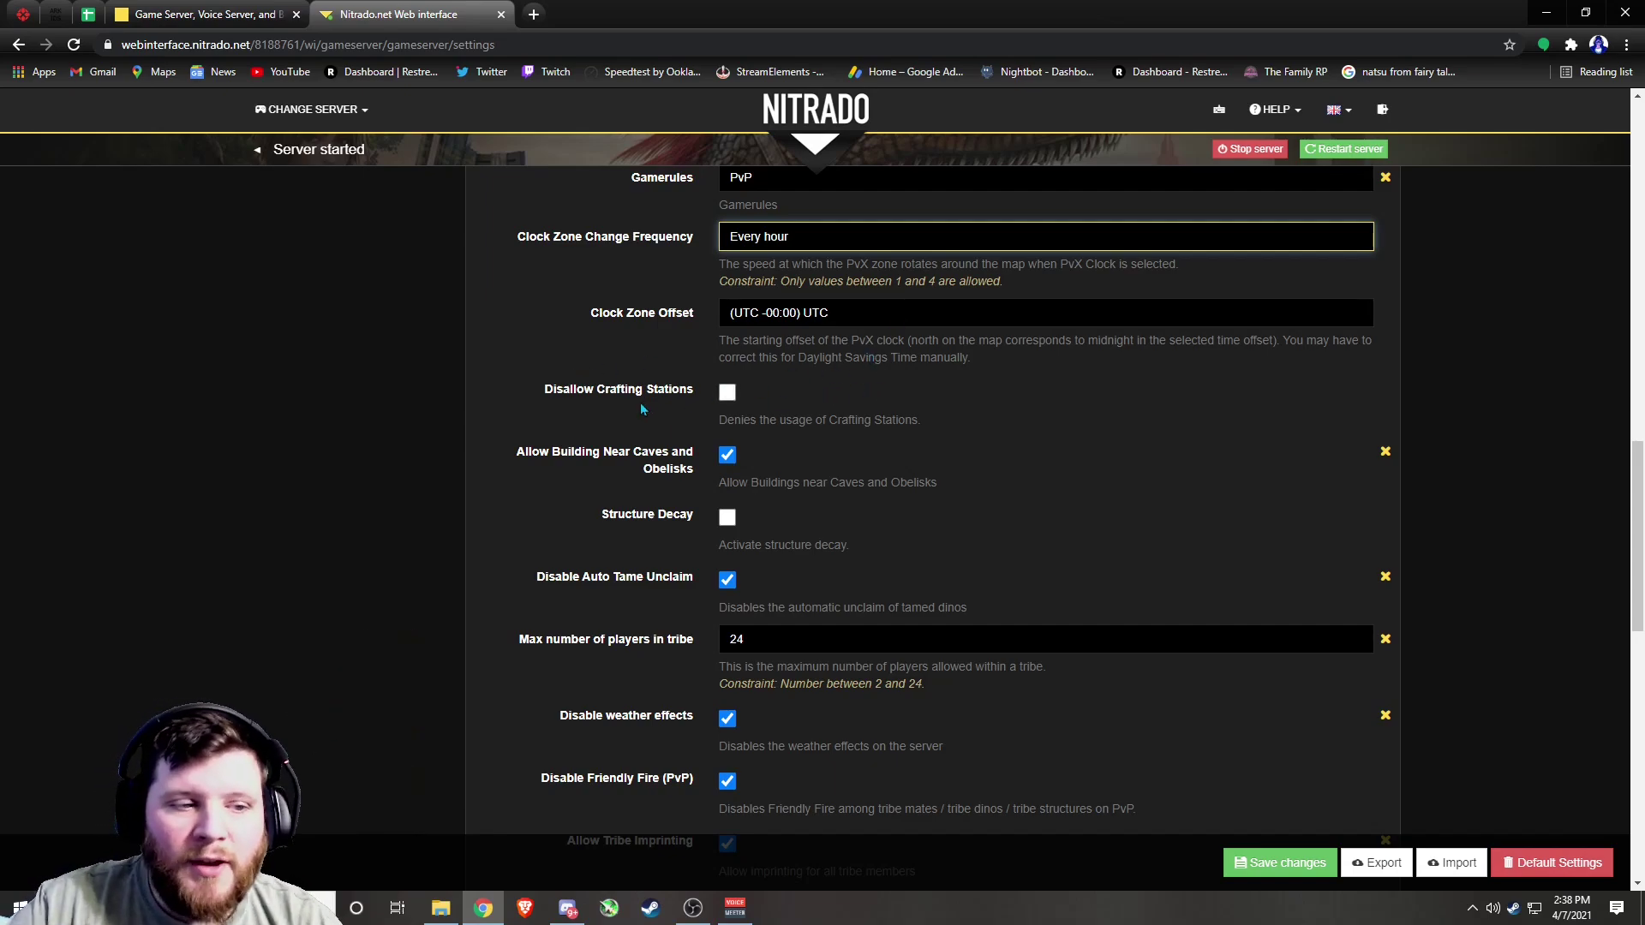
Scroll down to the Multiplier settings: Harvesting 3, Mating .1, Egg Hatch 5, Baby Mature 5, Imprinting 3
scroll(703, 413, "down", 1)
scroll(703, 414, "down", 2)
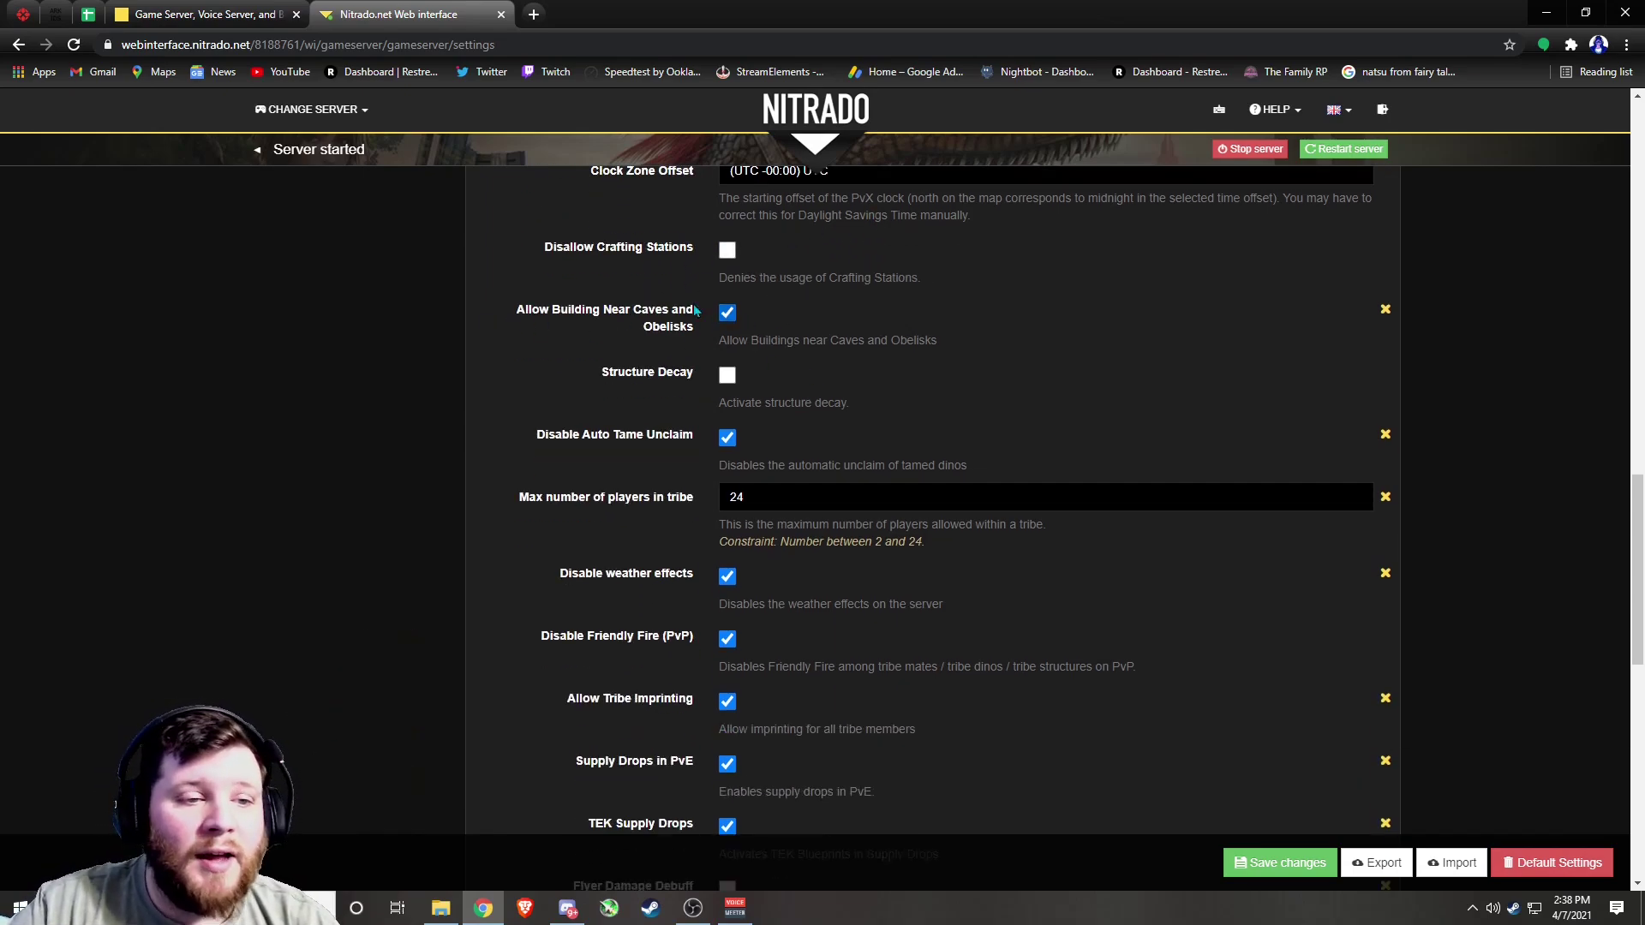
scroll(656, 377, "down", 2)
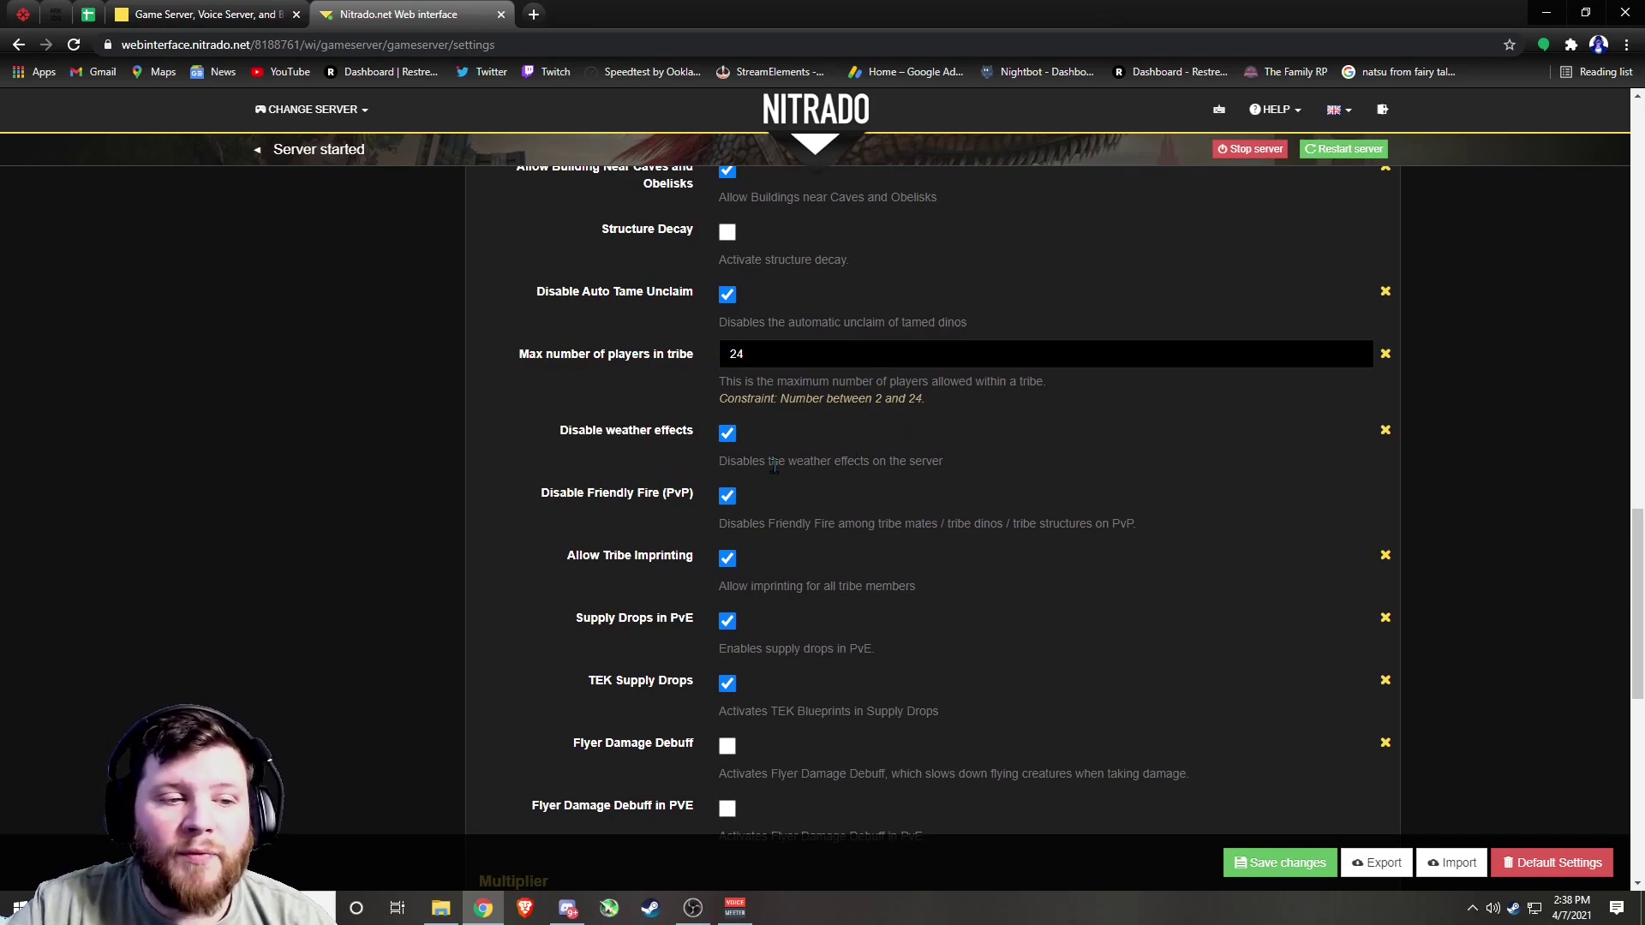
scroll(775, 463, "down", 2)
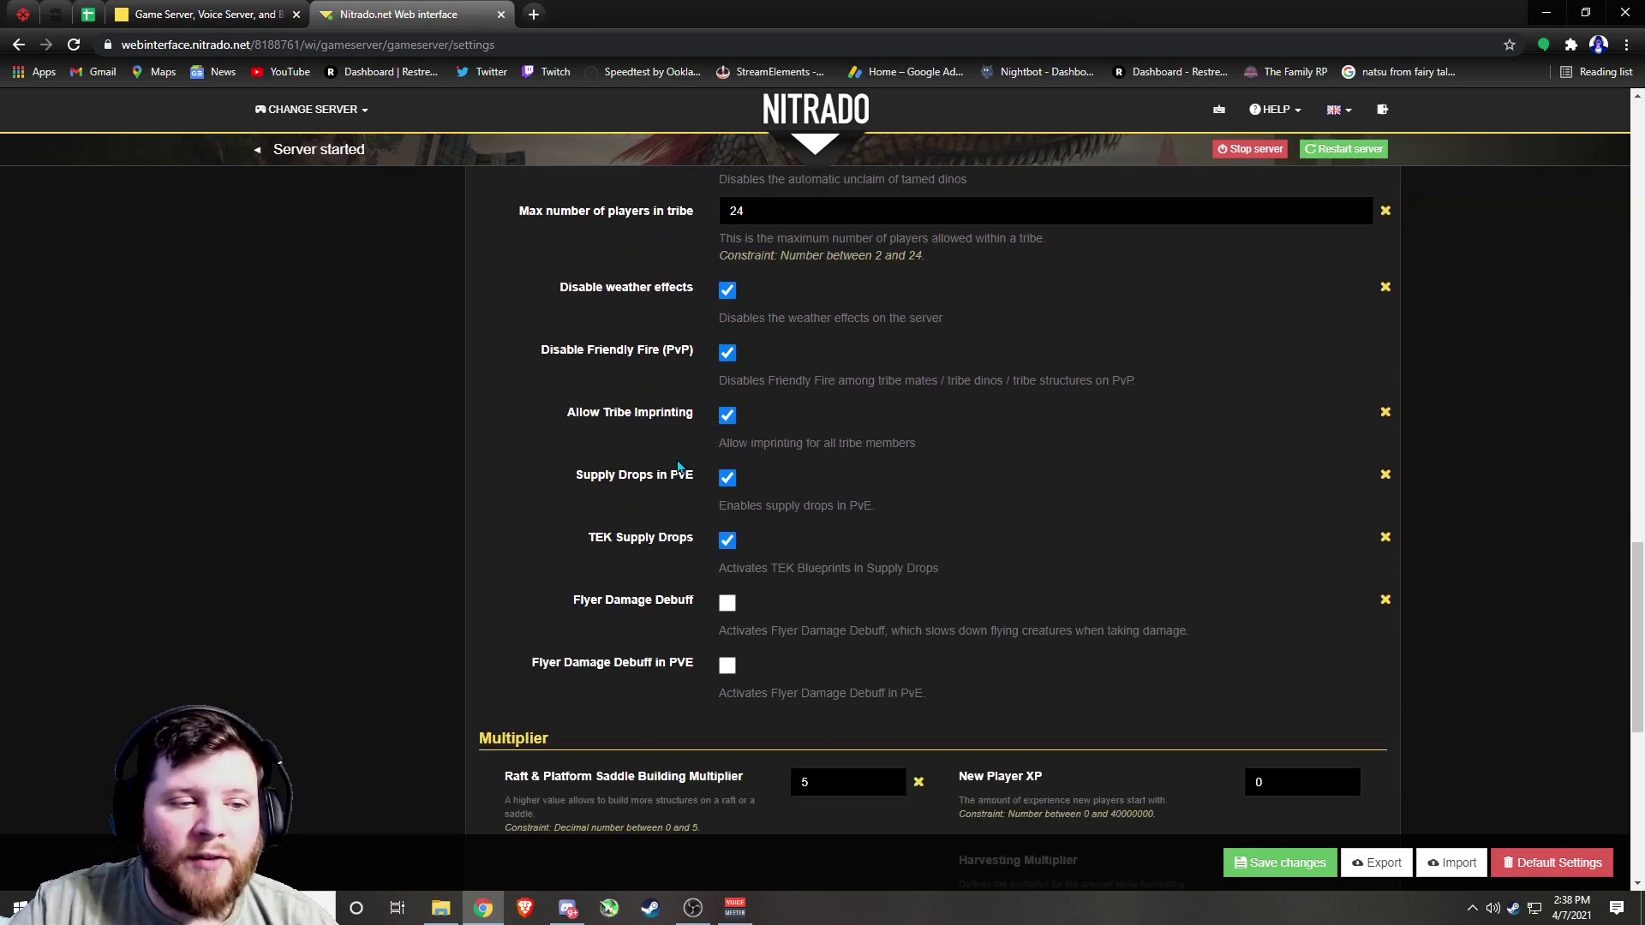
scroll(677, 506, "down", 2)
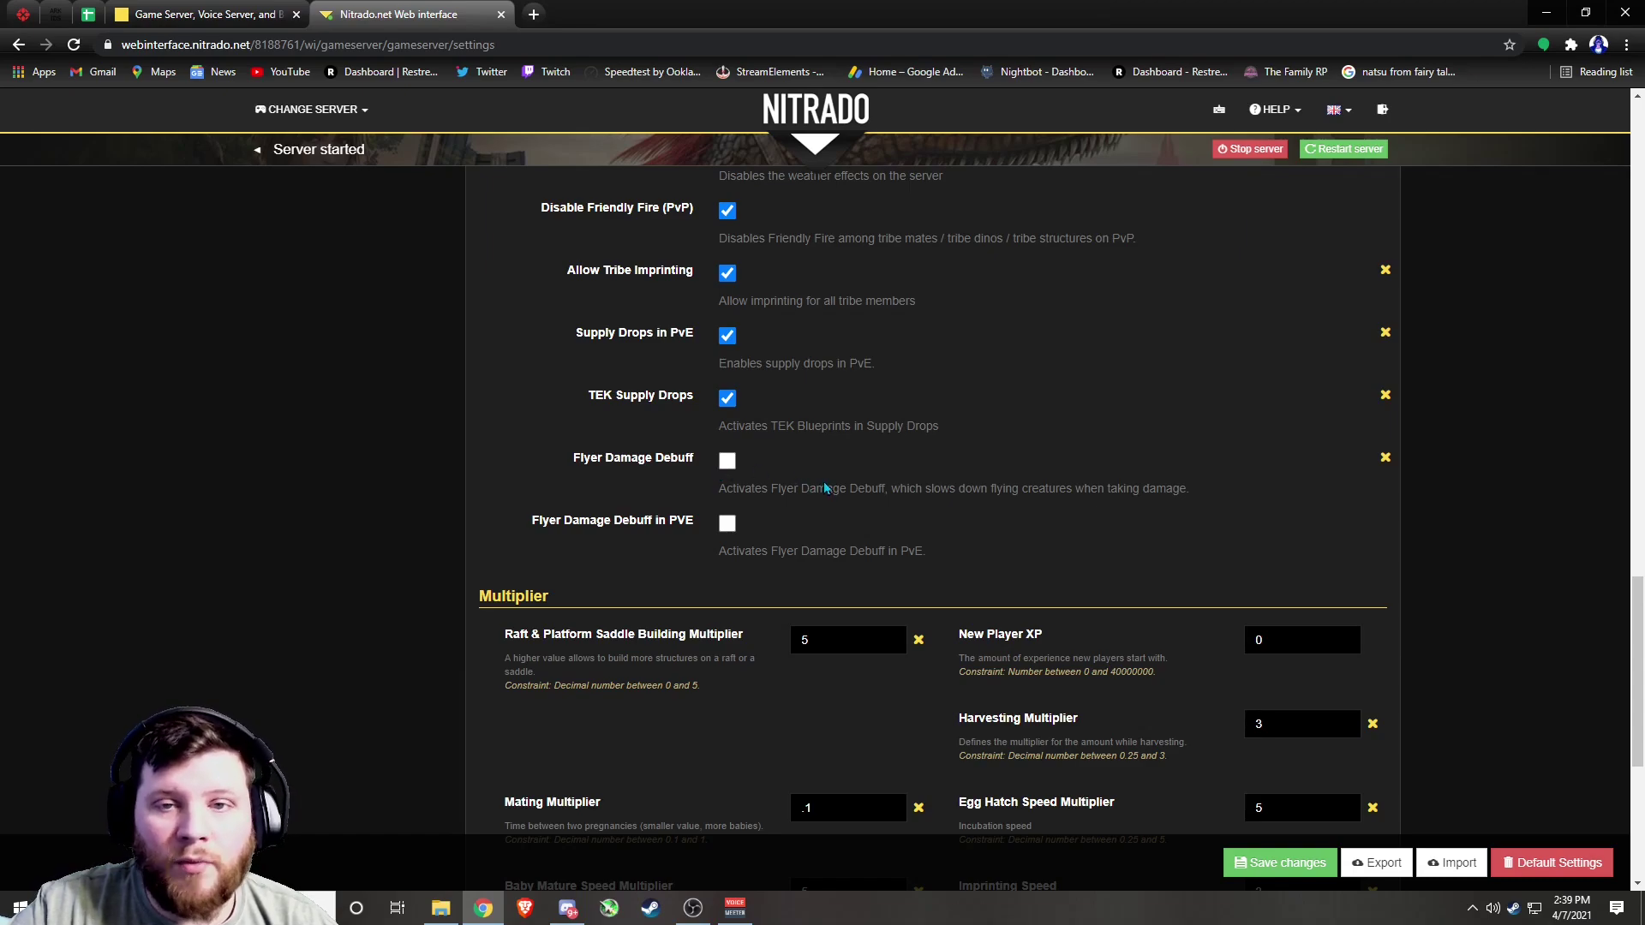
scroll(747, 512, "down", 2)
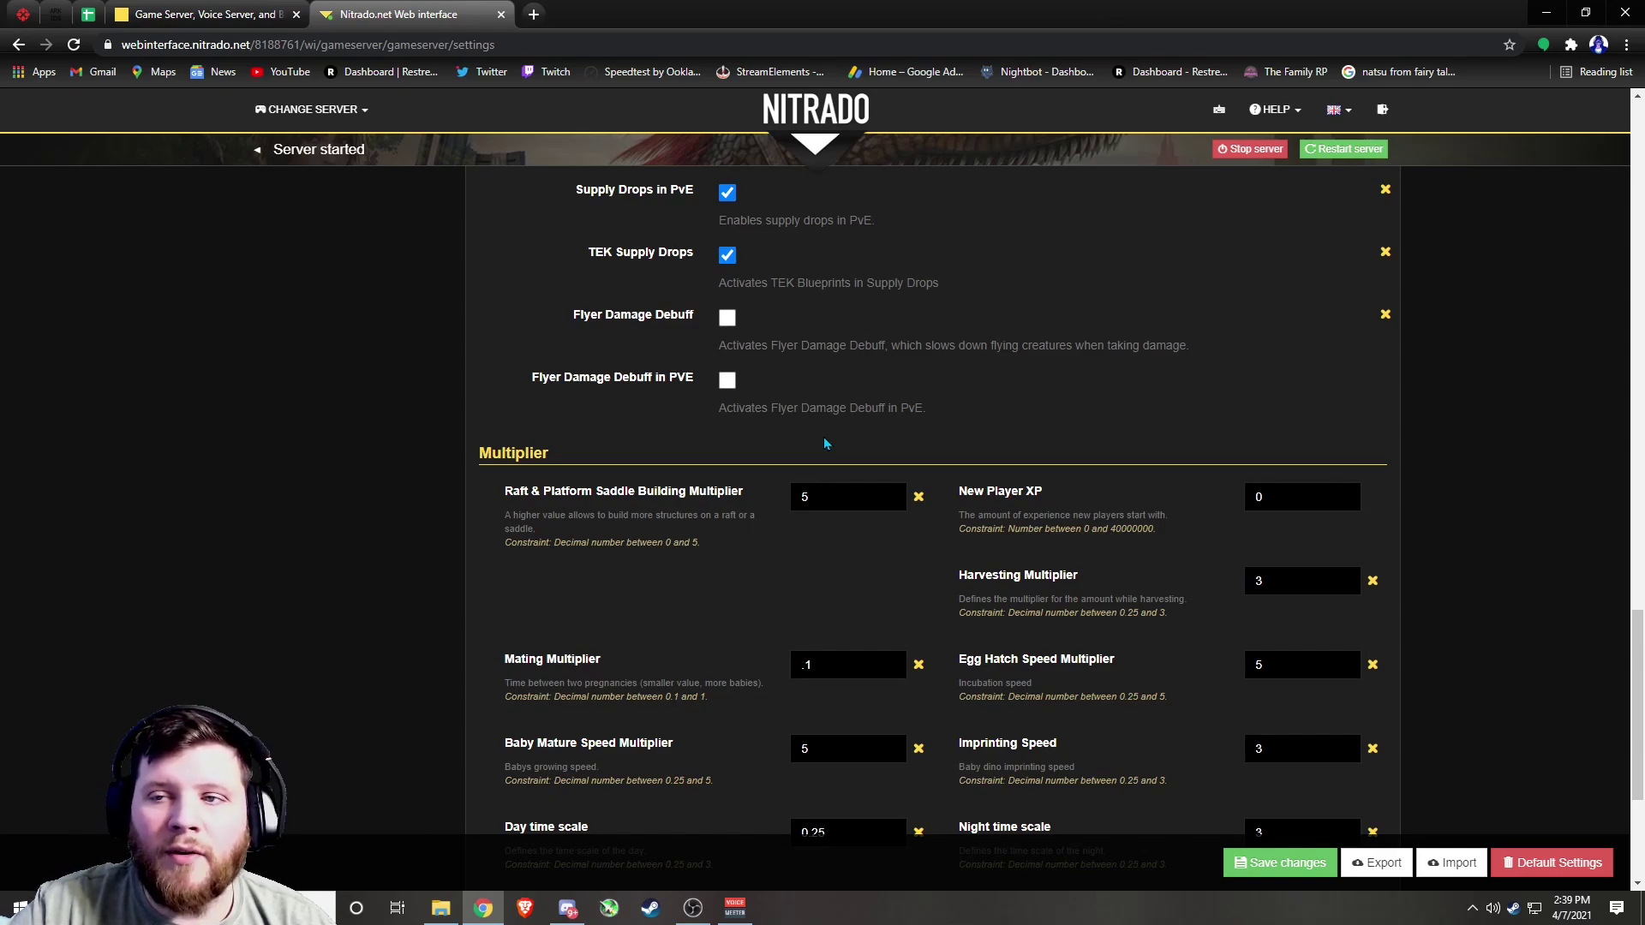
scroll(822, 458, "down", 2)
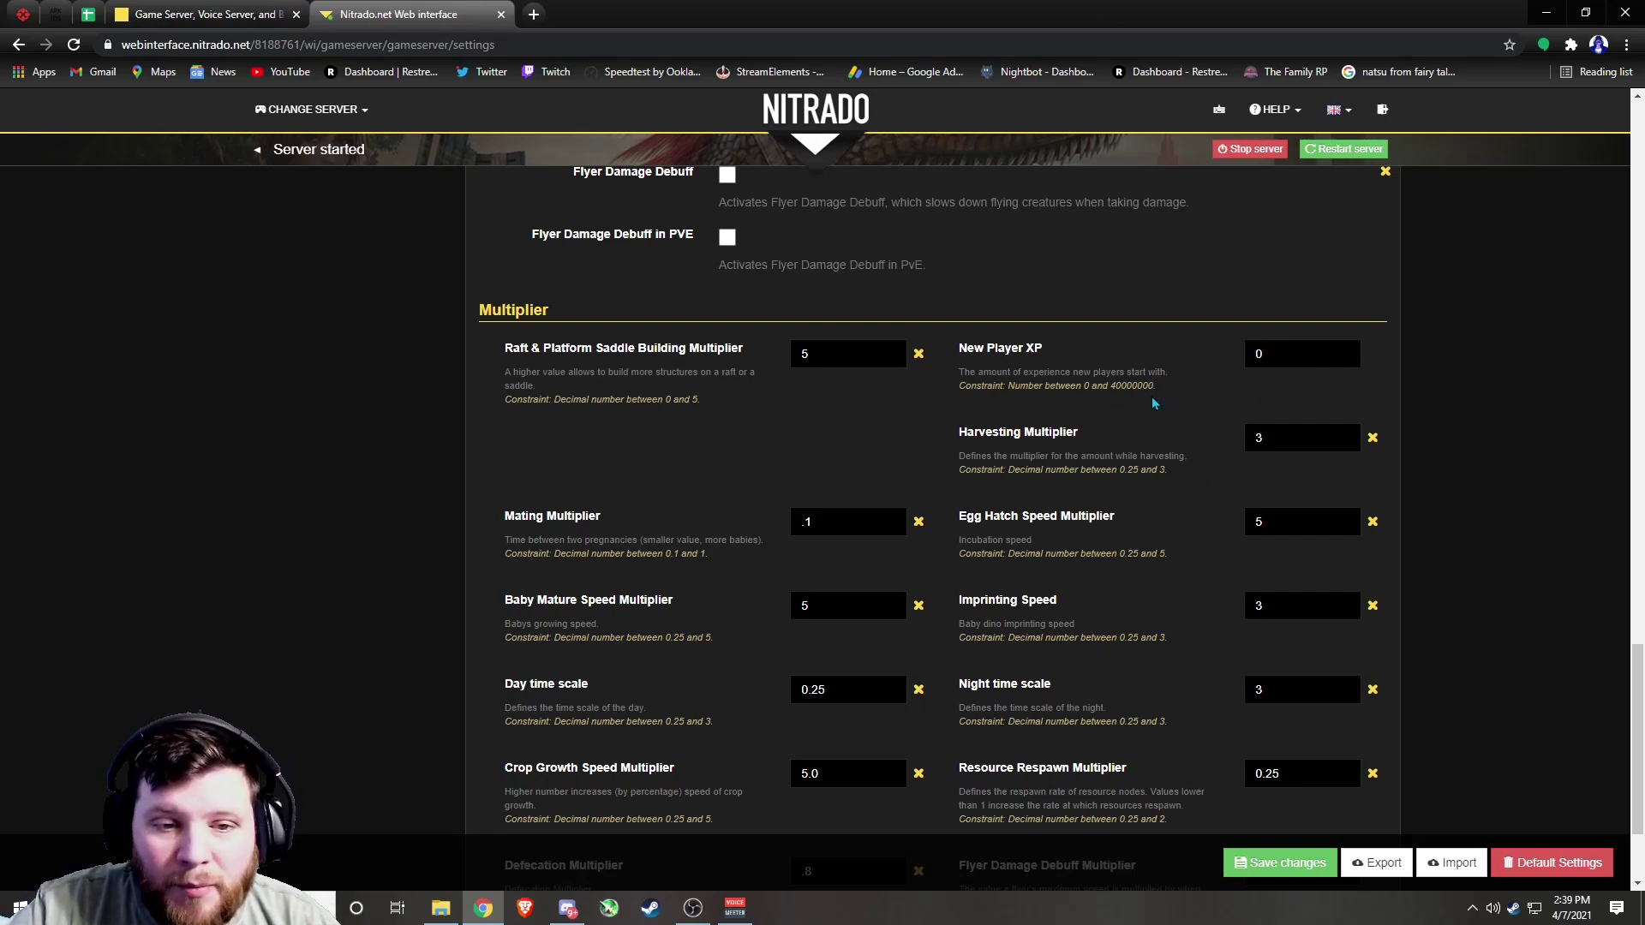
scroll(1093, 415, "down", 2)
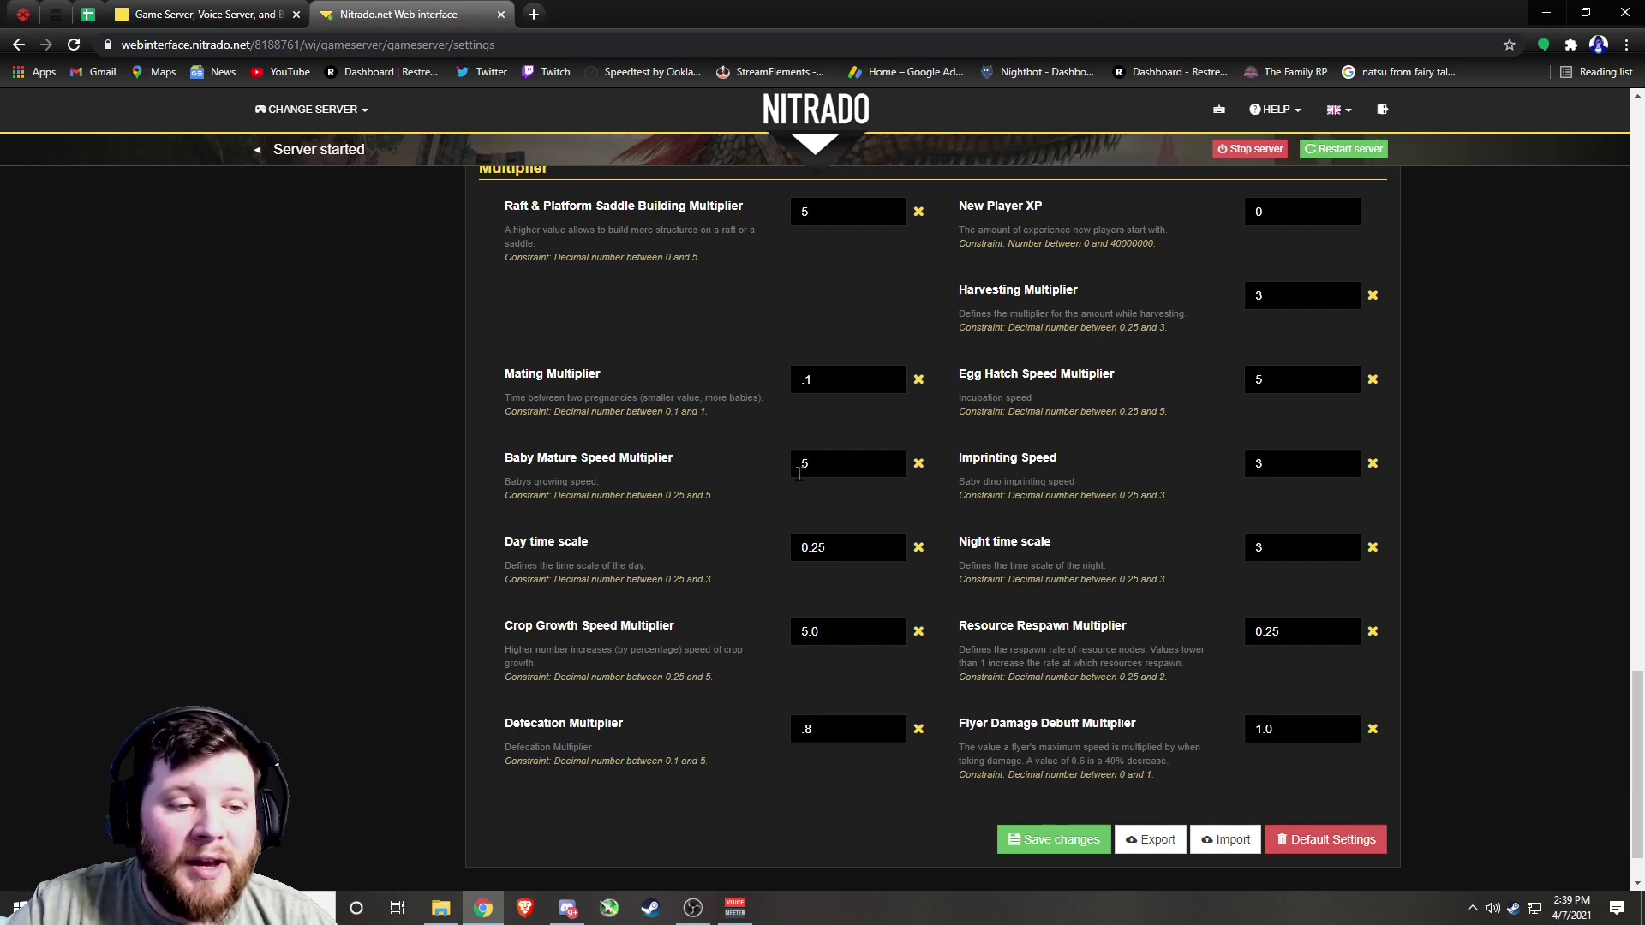
scroll(800, 466, "down", 1)
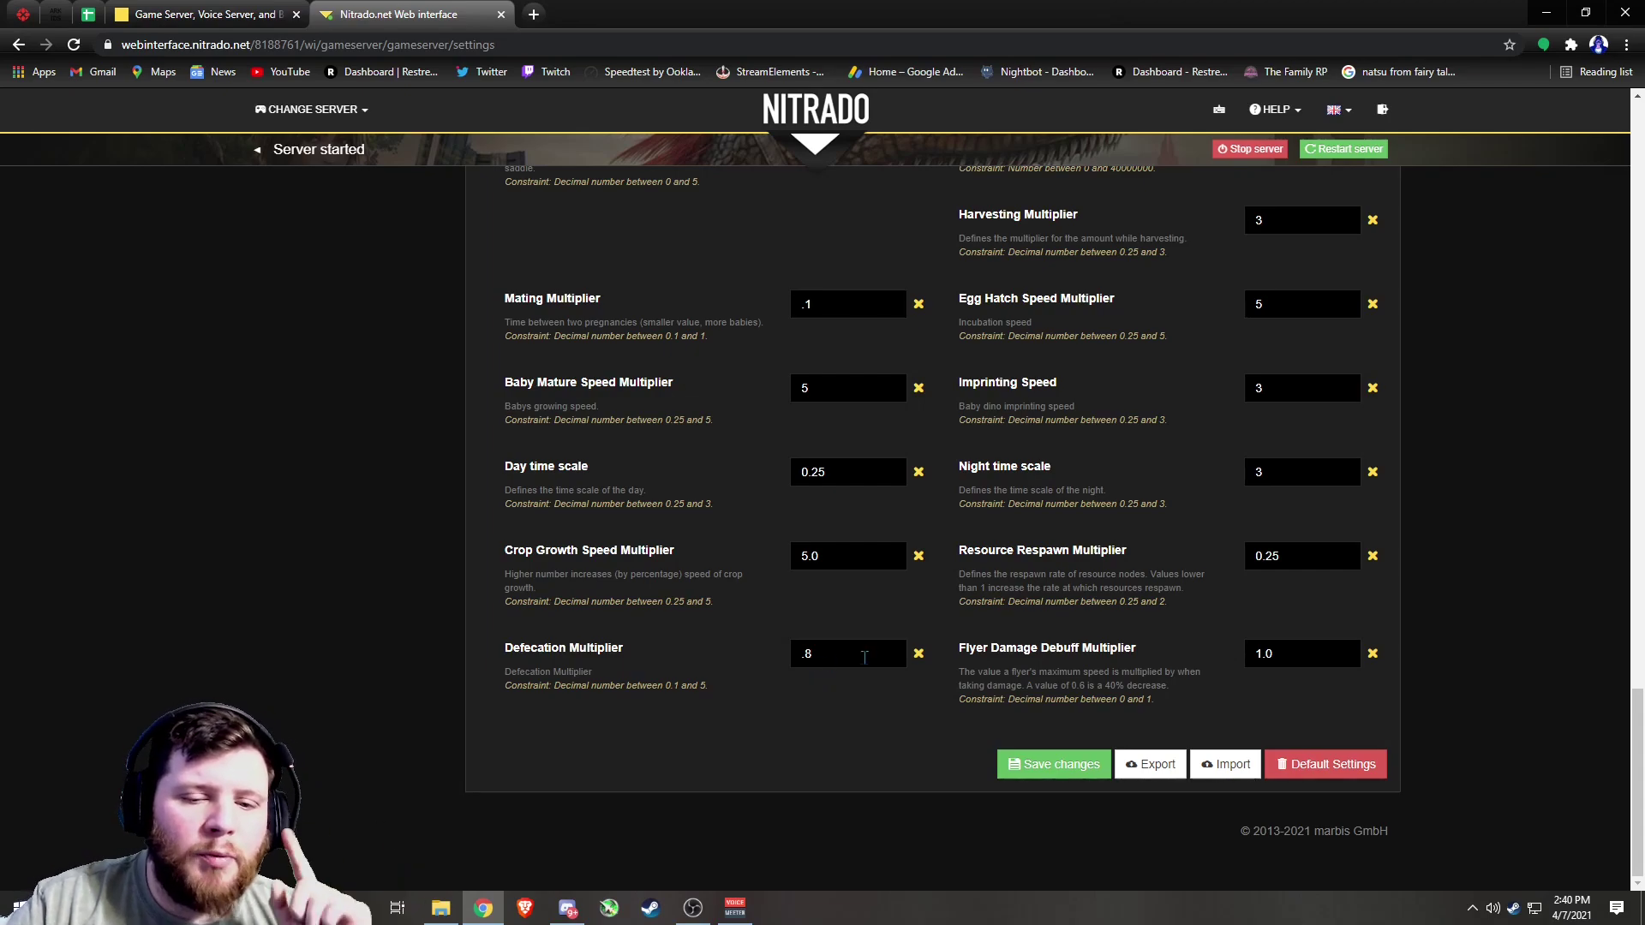
scroll(1193, 537, "up", 2)
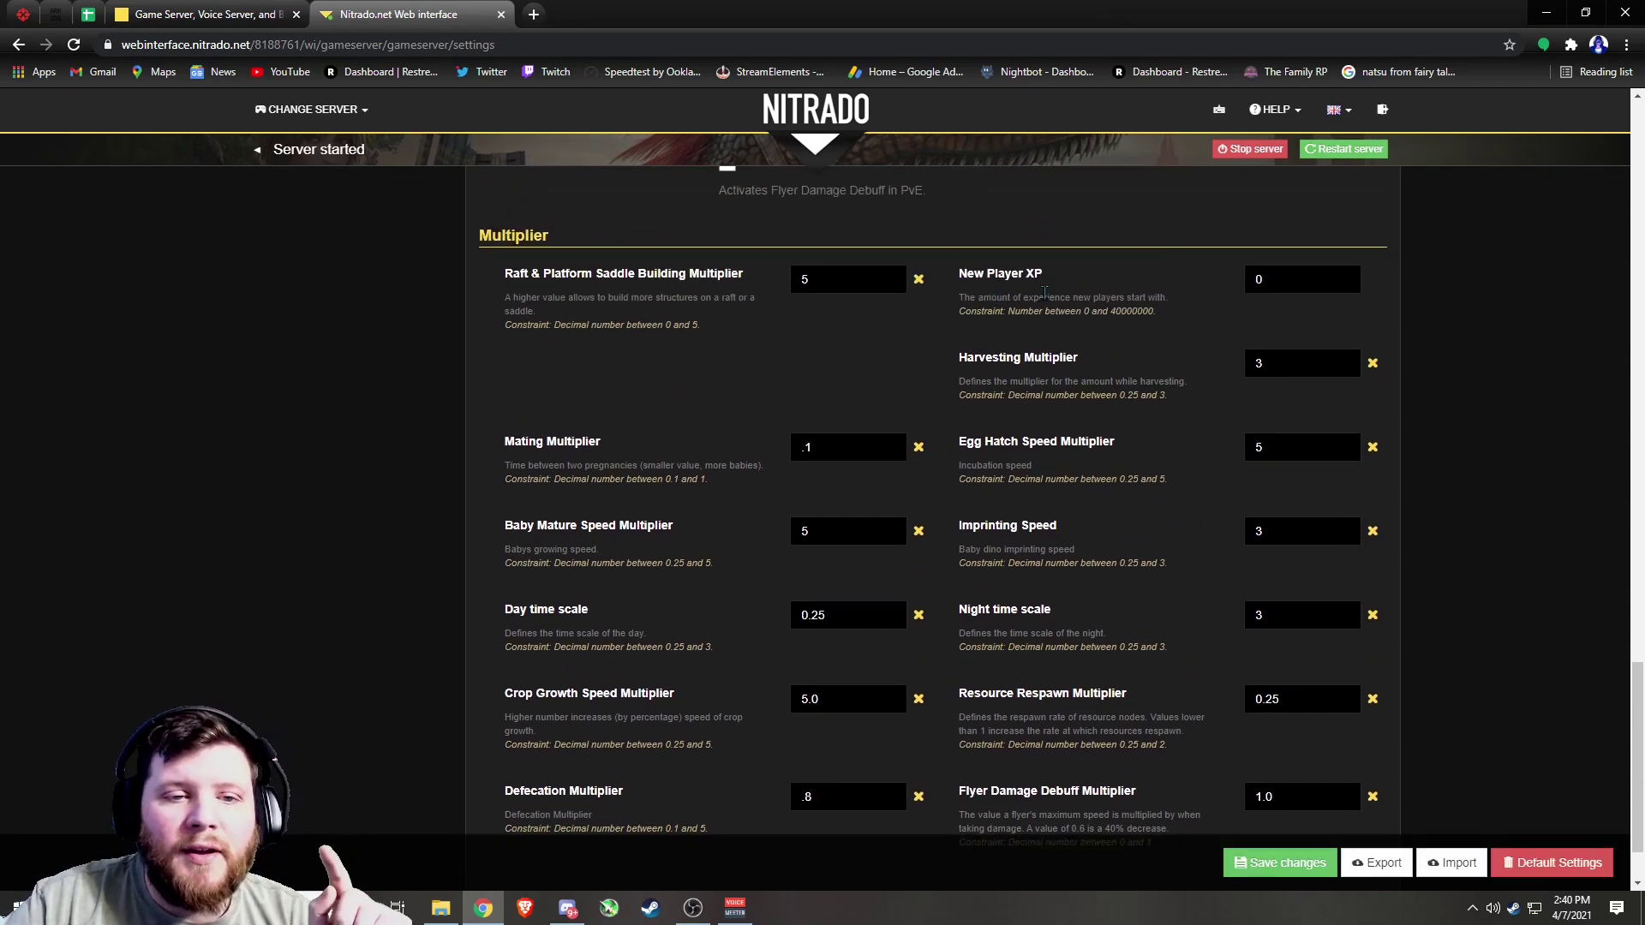
scroll(1285, 368, "down", 1)
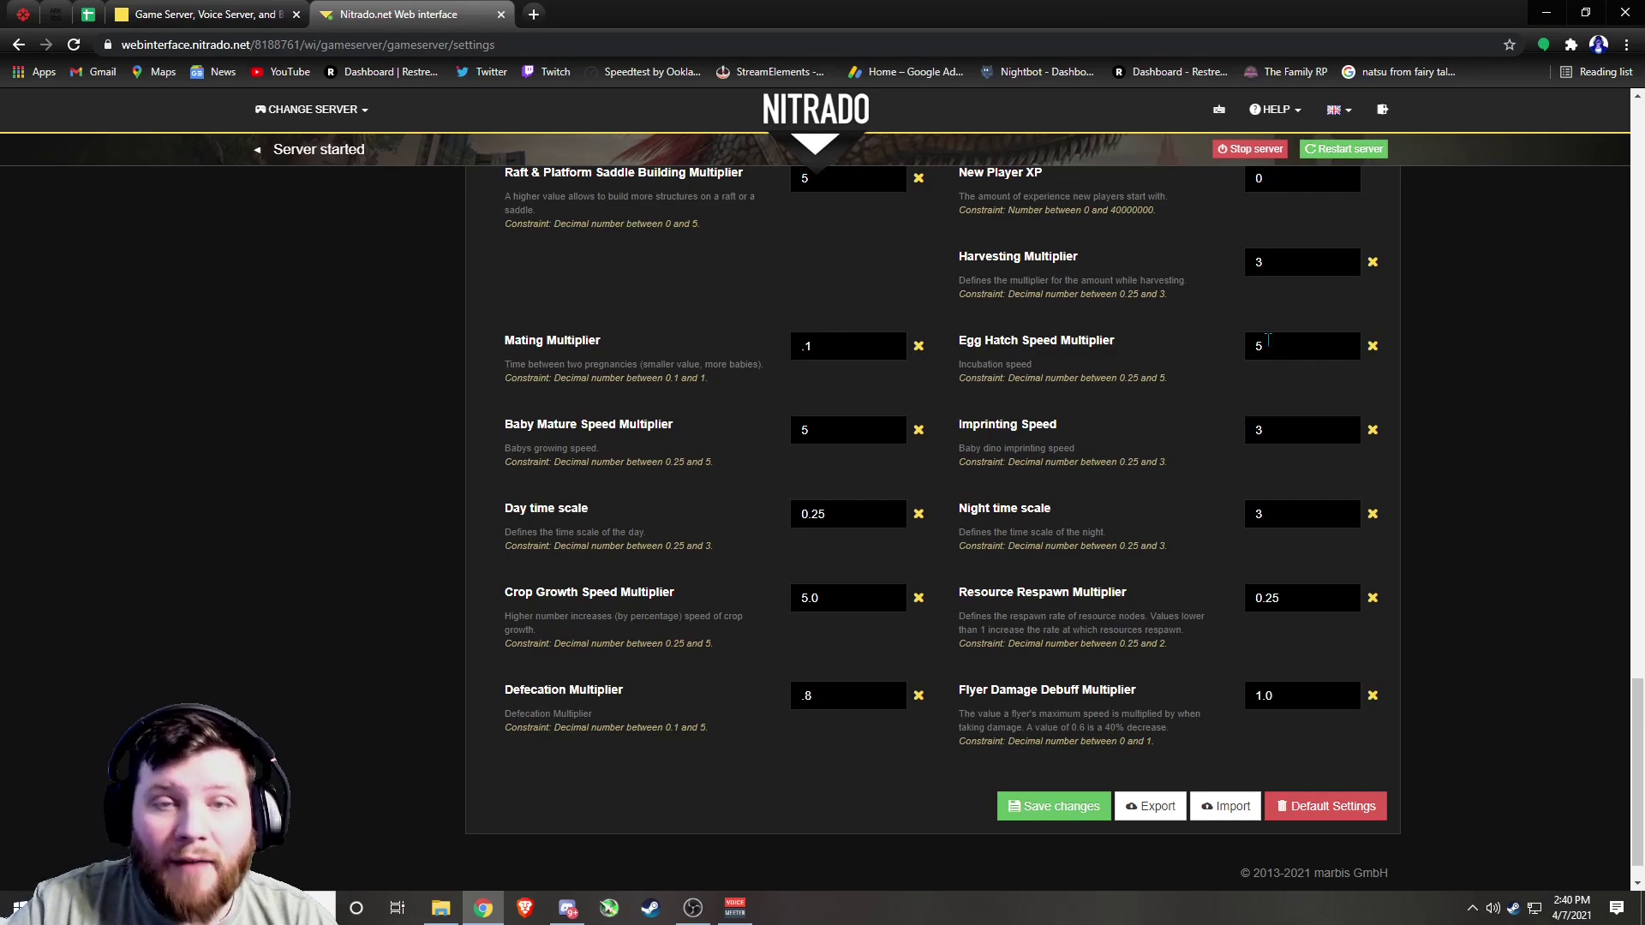
scroll(1292, 372, "down", 1)
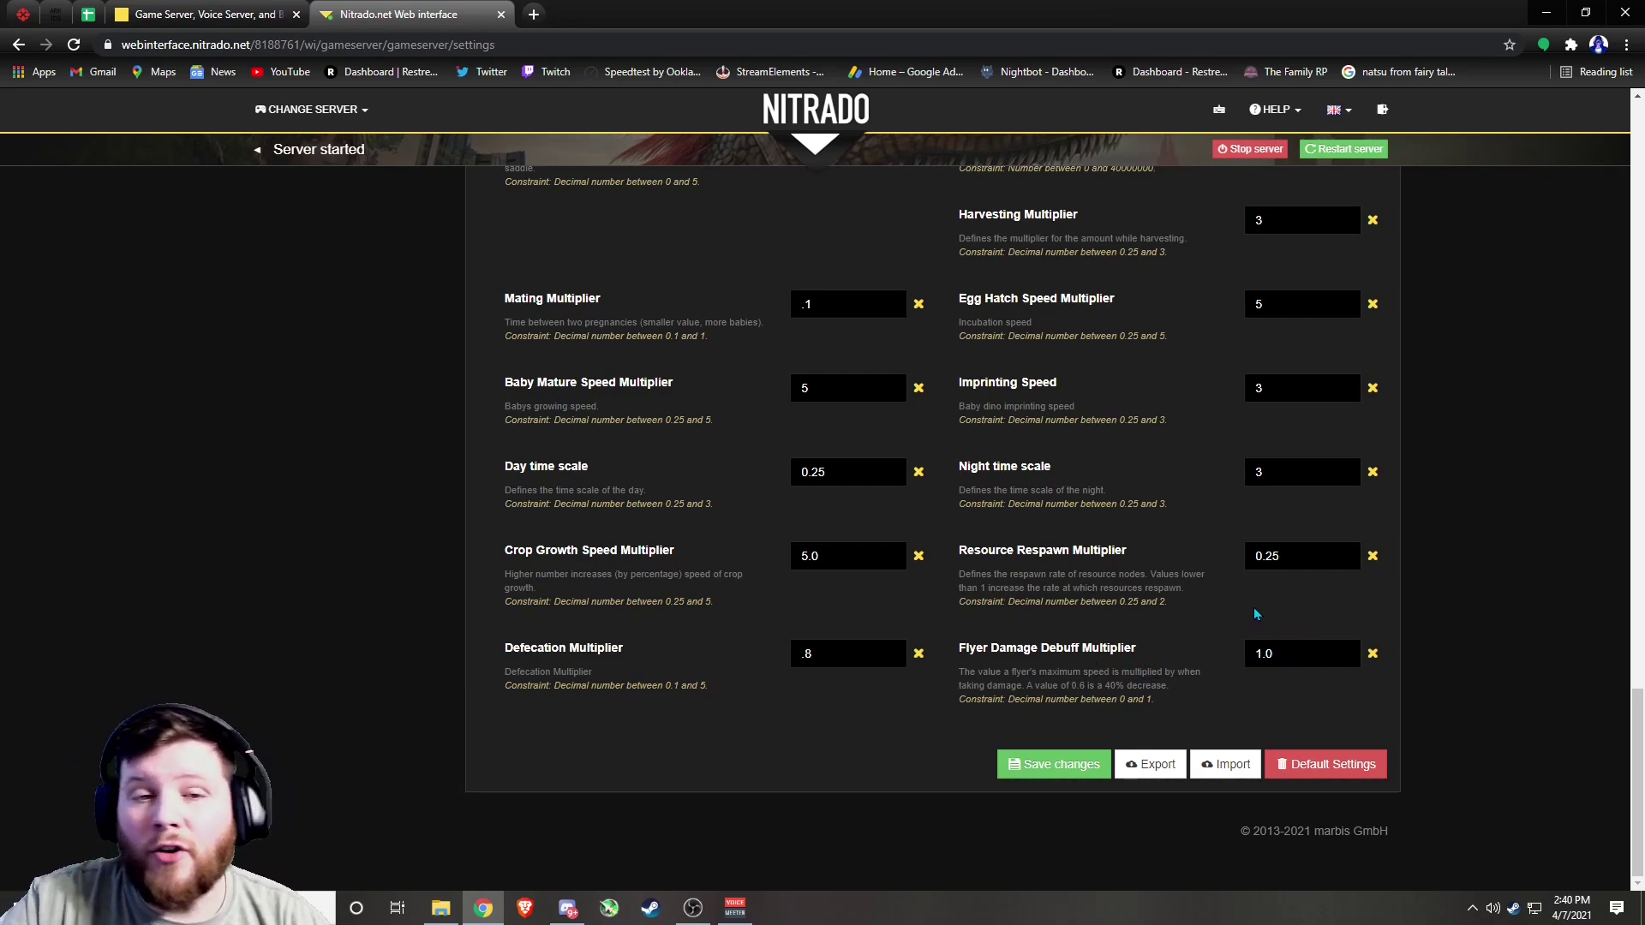
scroll(1191, 593, "up", 12)
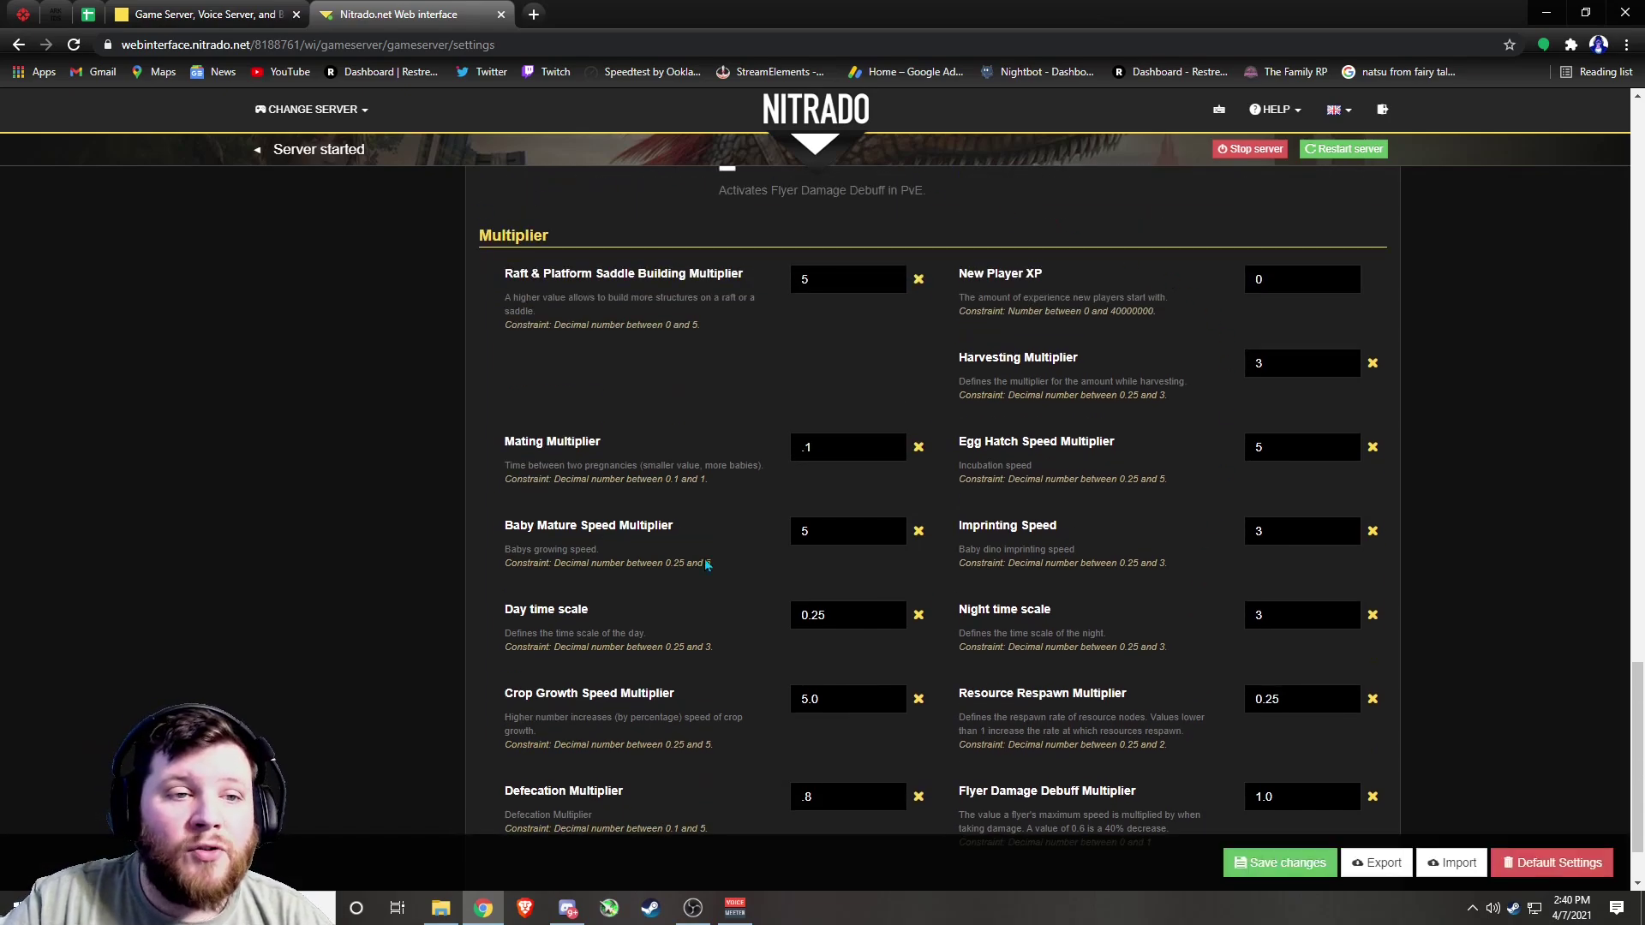
scroll(1065, 557, "up", 2)
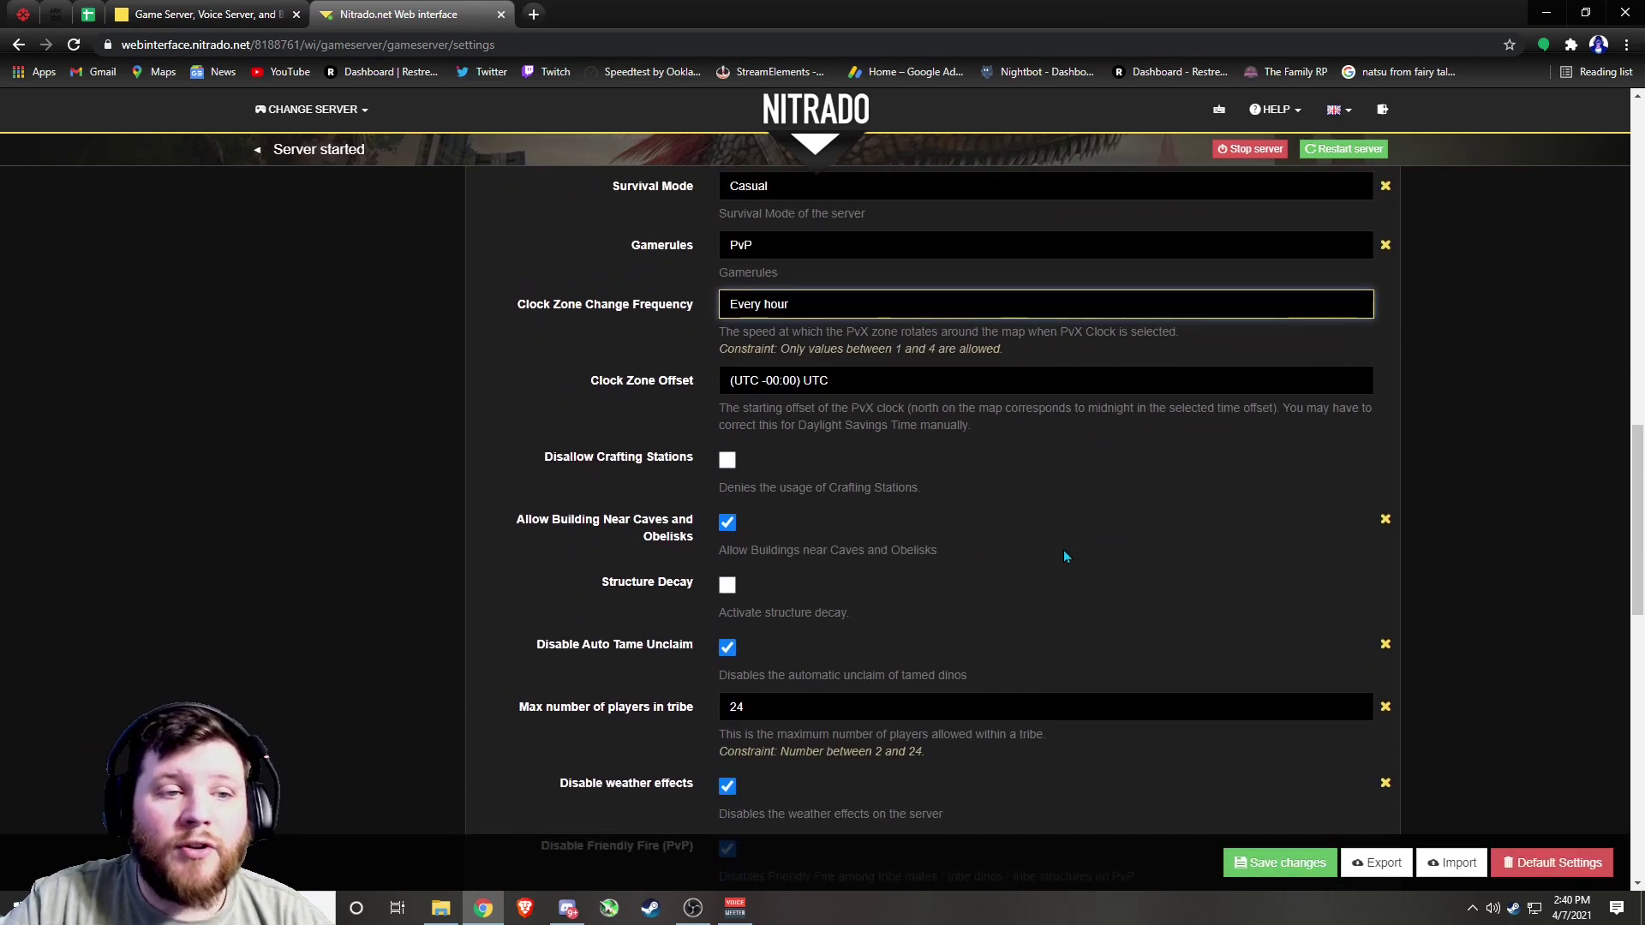
scroll(1065, 557, "up", 3)
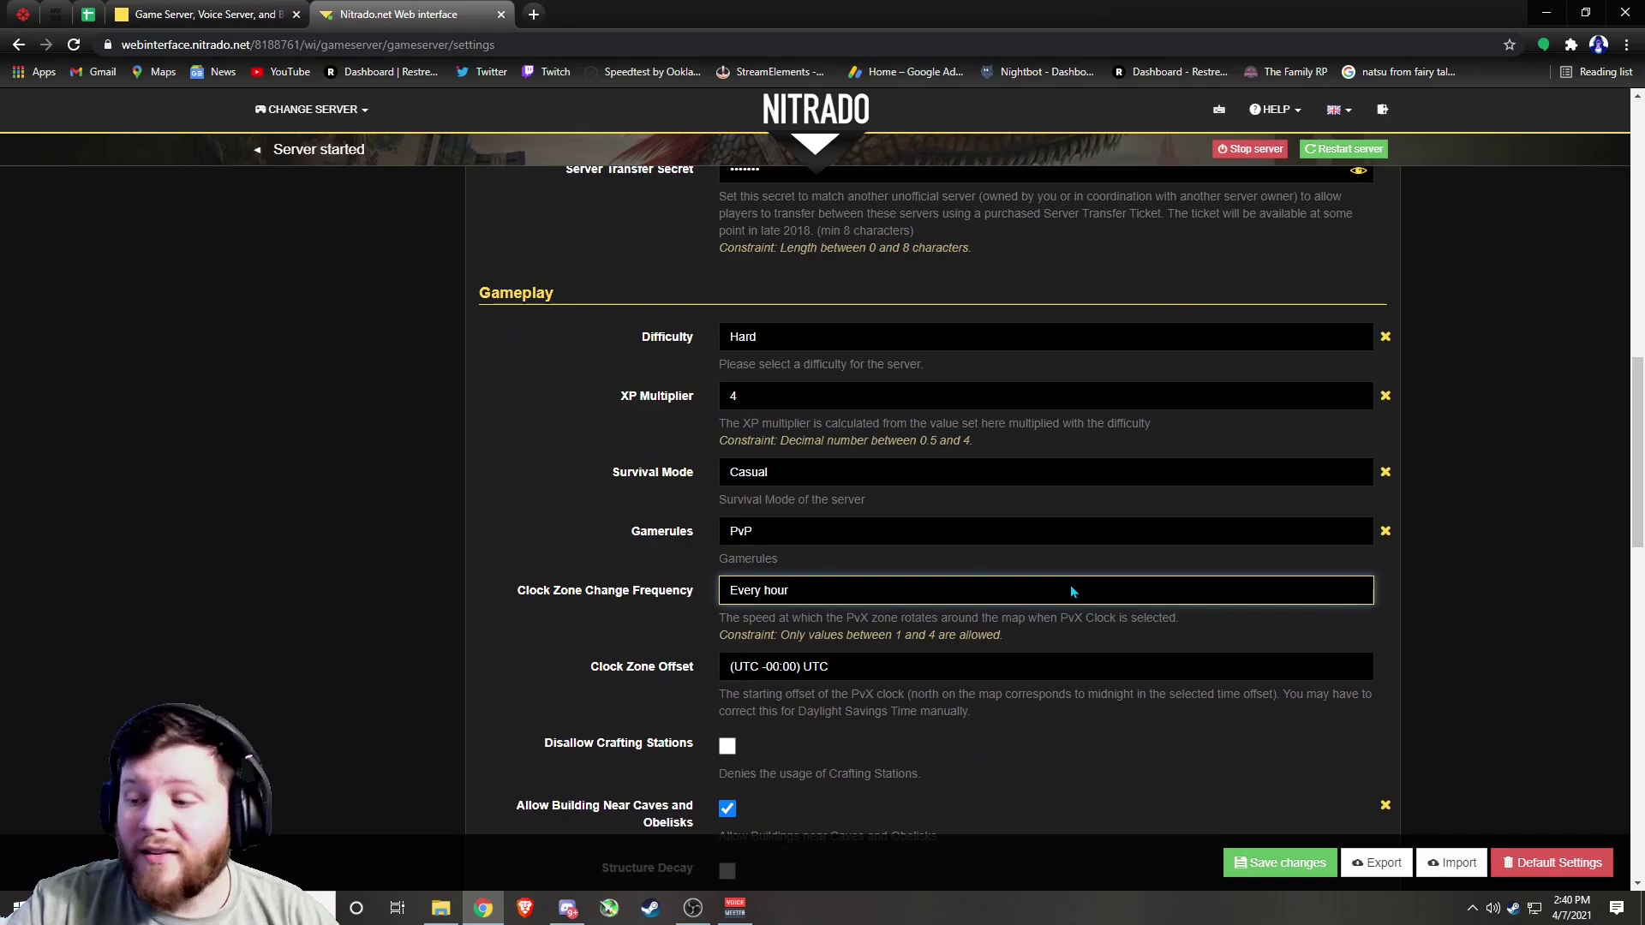